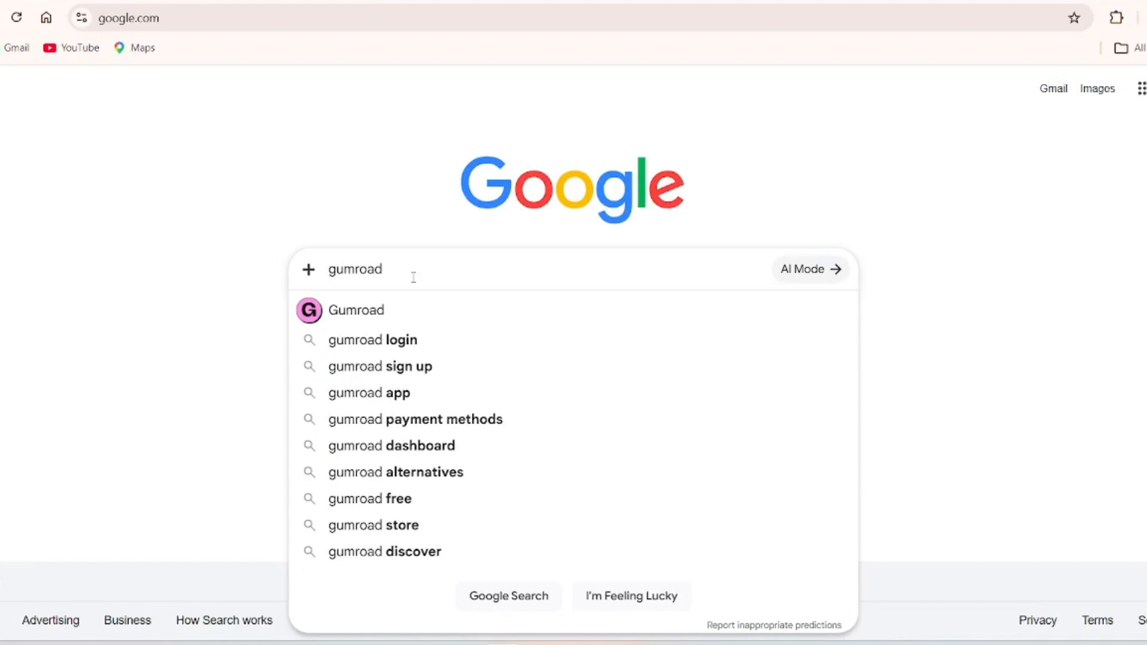
- Open the Gumroad site through a Google search for "gumroad" and go to the seller dashboard
key(Return)
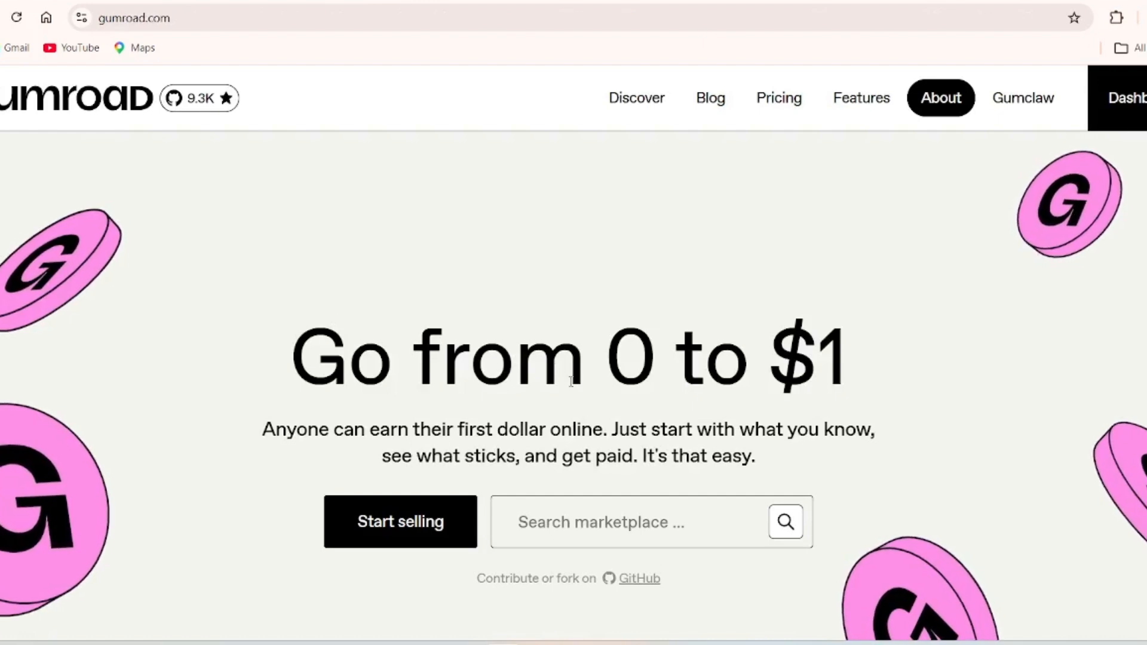
scroll(832, 315, down, 2)
scroll(836, 328, up, 2)
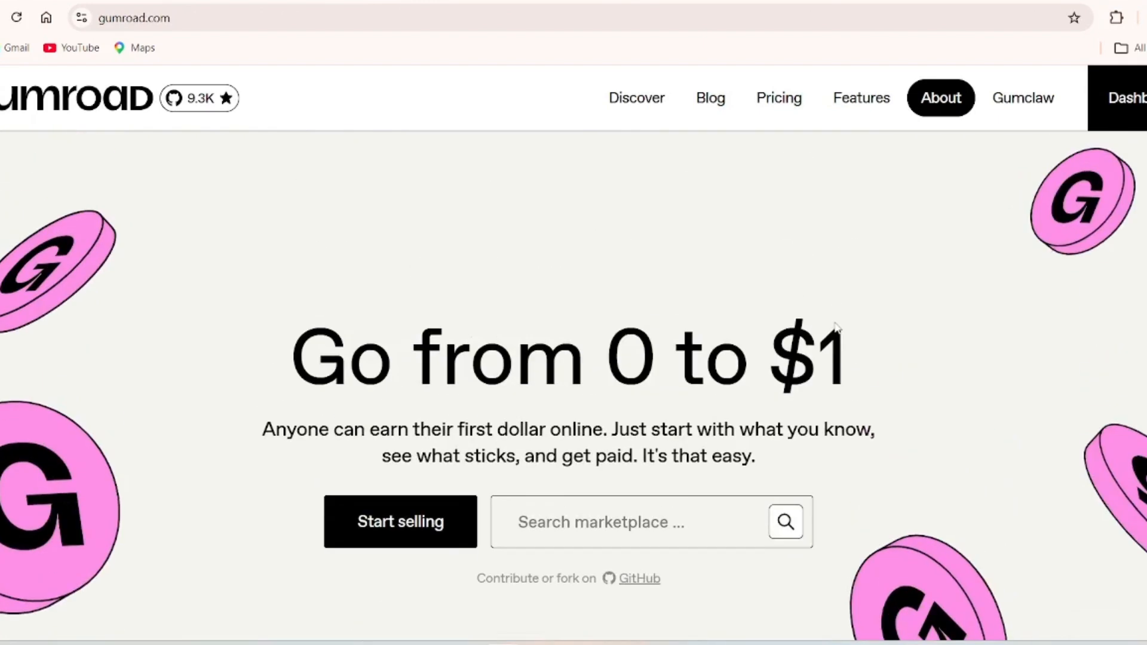
scroll(837, 327, down, 2)
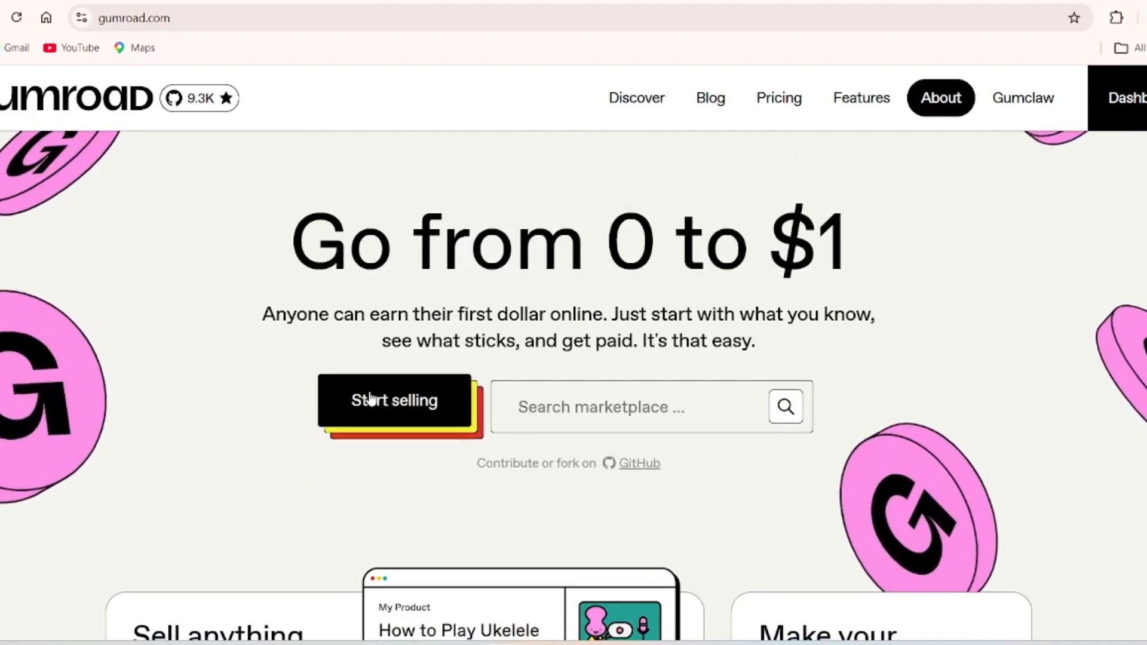
click(376, 416)
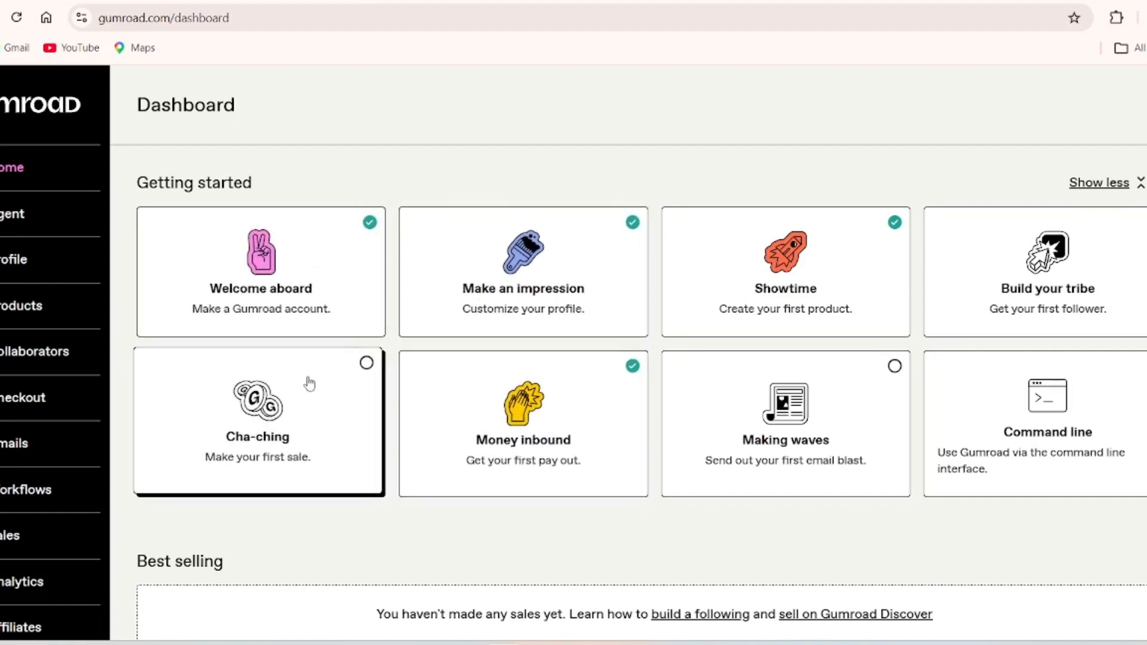
- Open the store's product list and start creating a new product
click(60, 228)
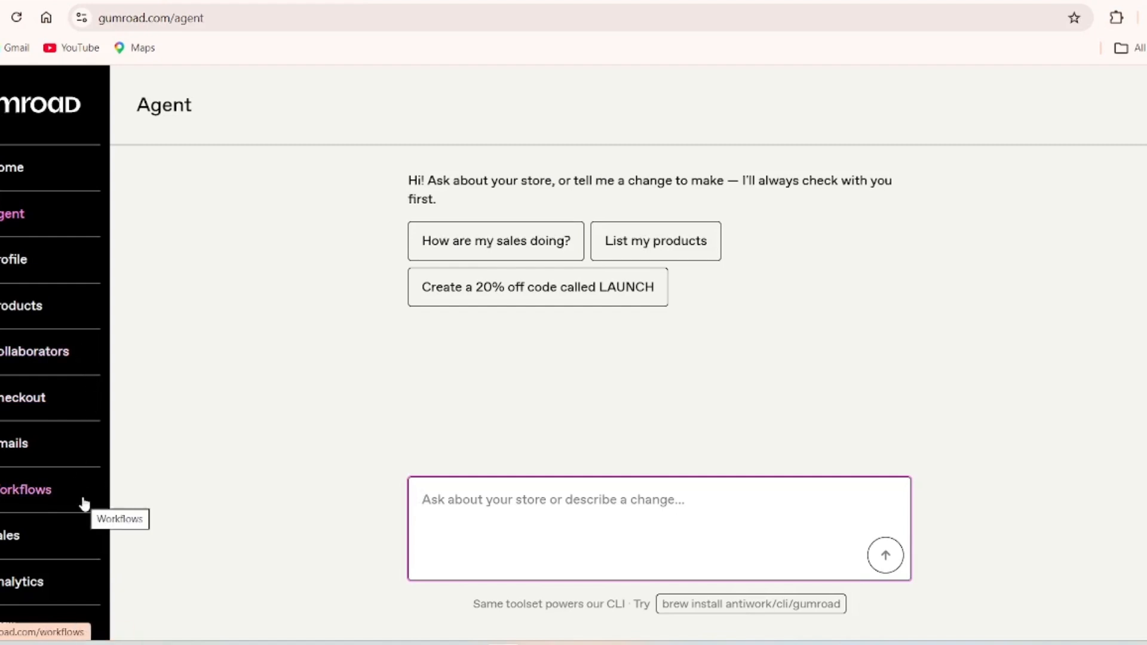
click(12, 168)
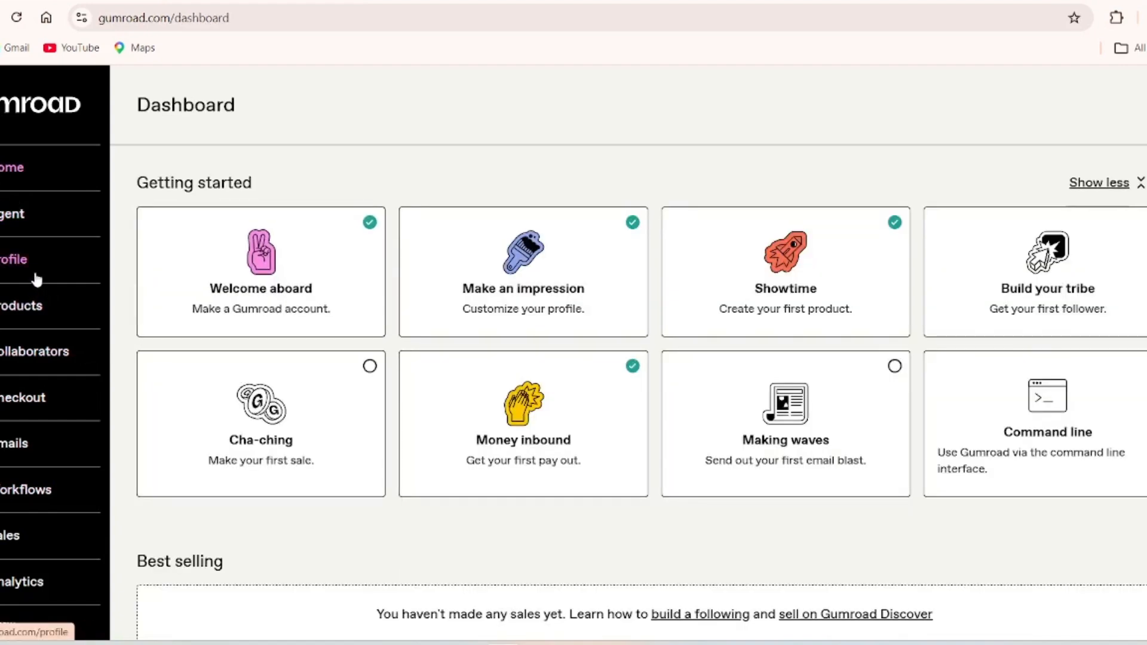
click(40, 314)
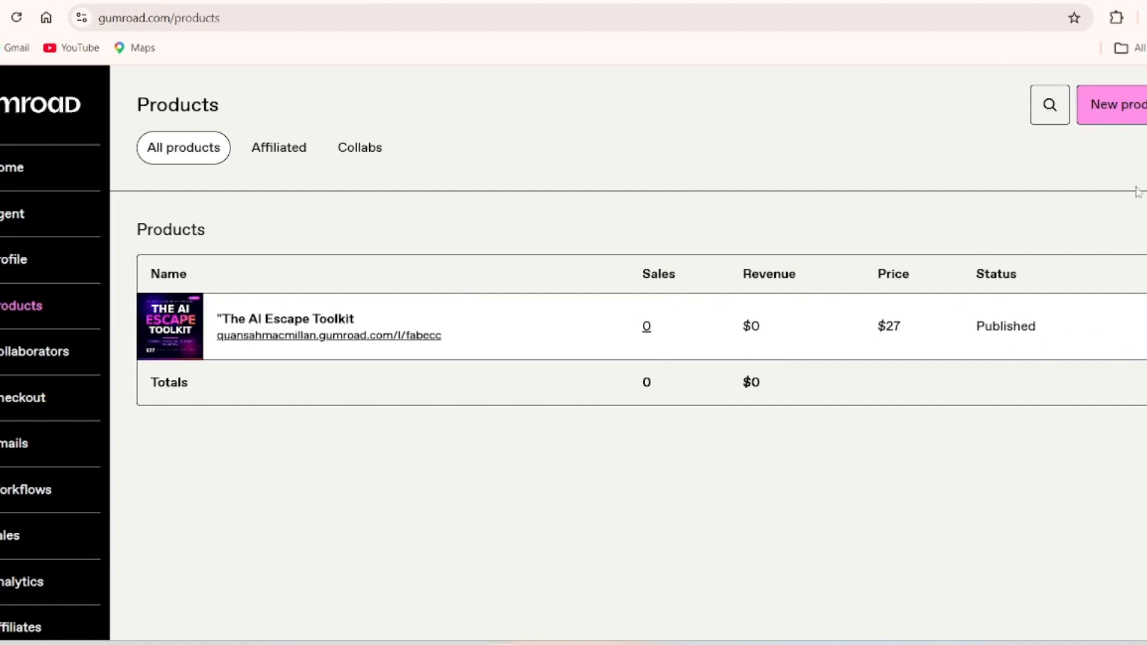
click(1103, 122)
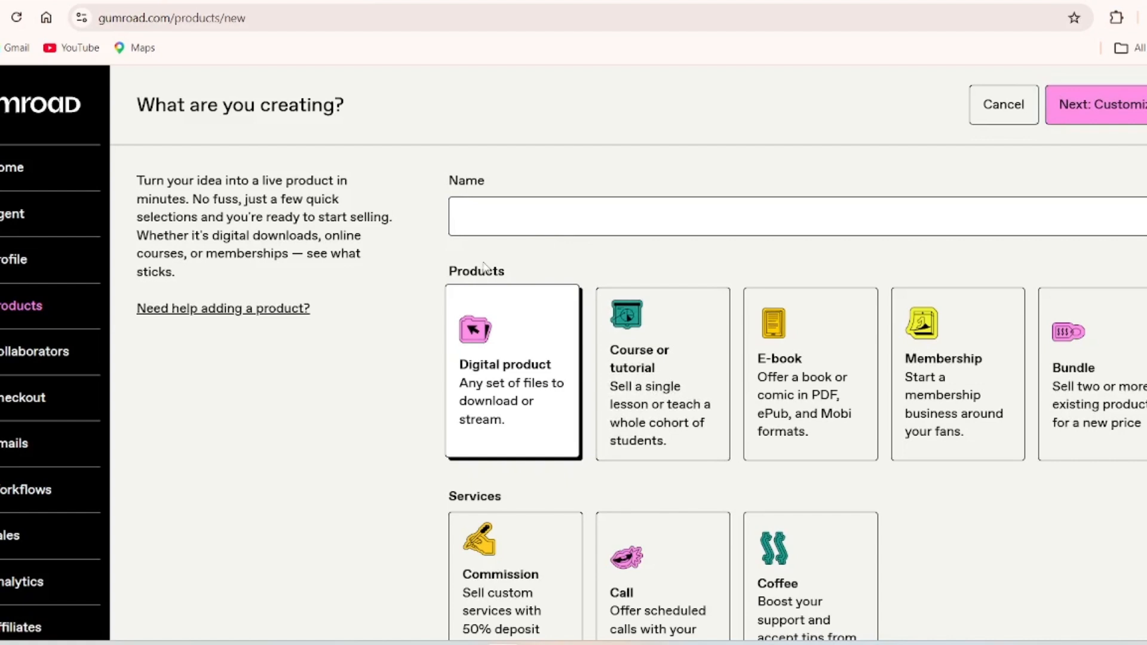
- Choose Digital product as the type of the new product
scroll(483, 264, down, 1)
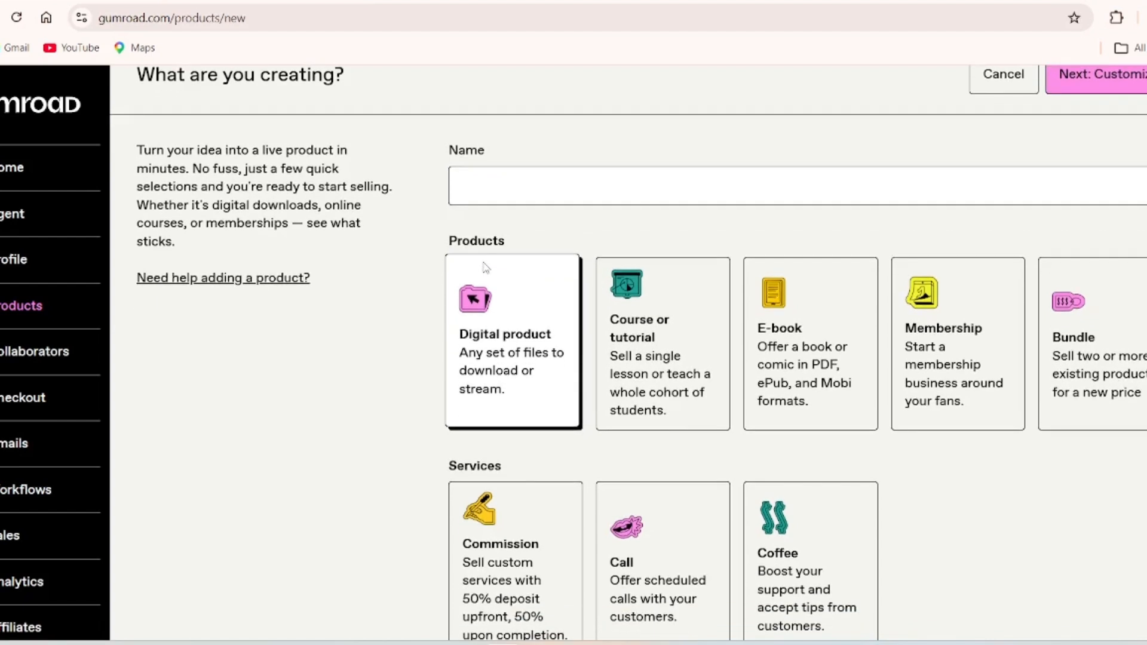
click(526, 347)
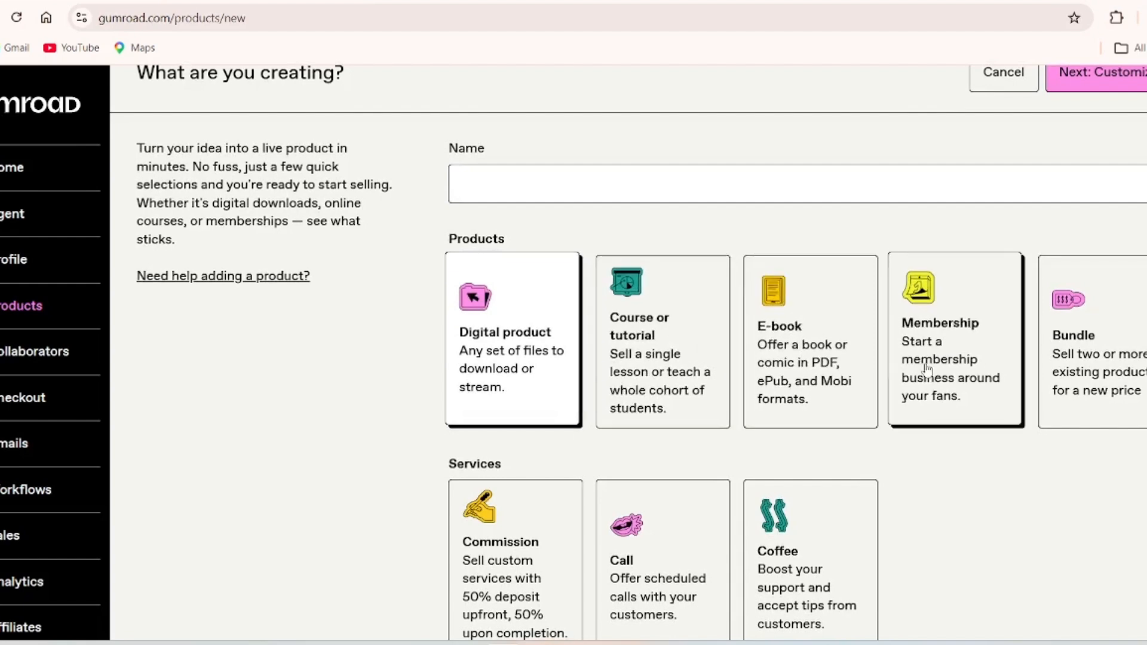
scroll(1088, 378, down, 1)
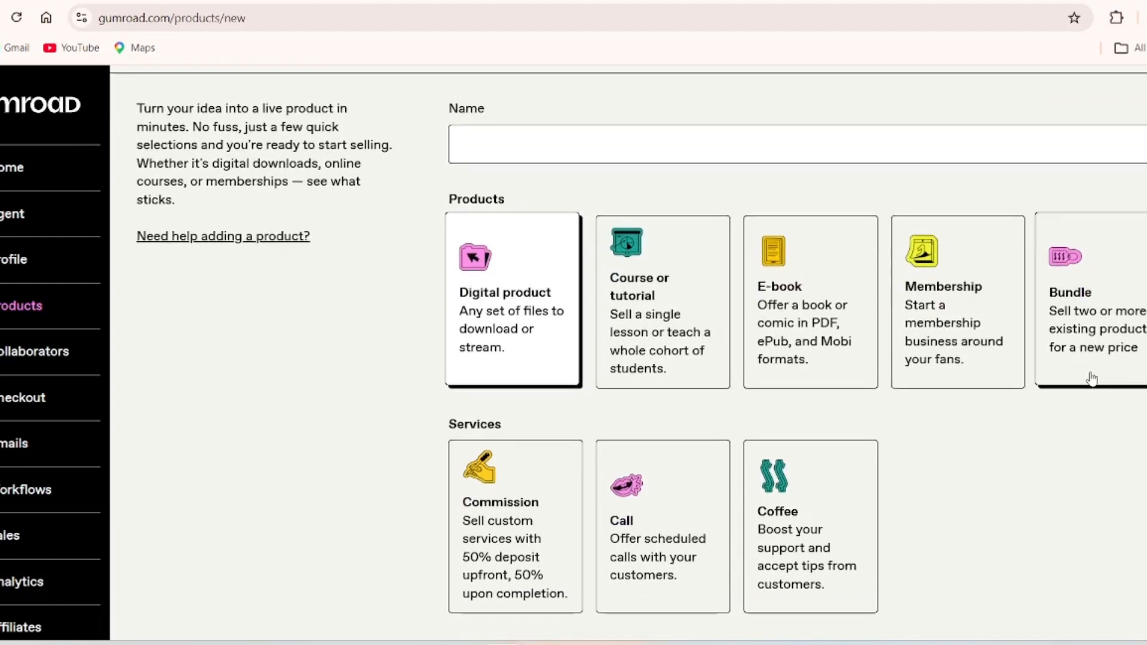
scroll(1091, 379, up, 1)
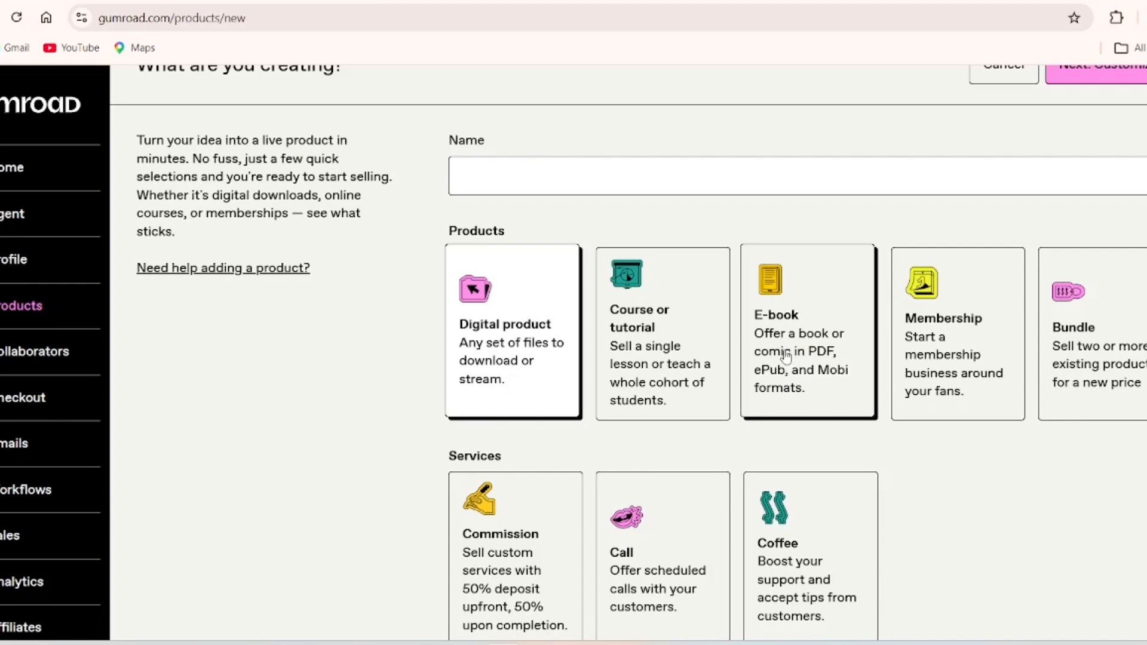
scroll(786, 357, up, 1)
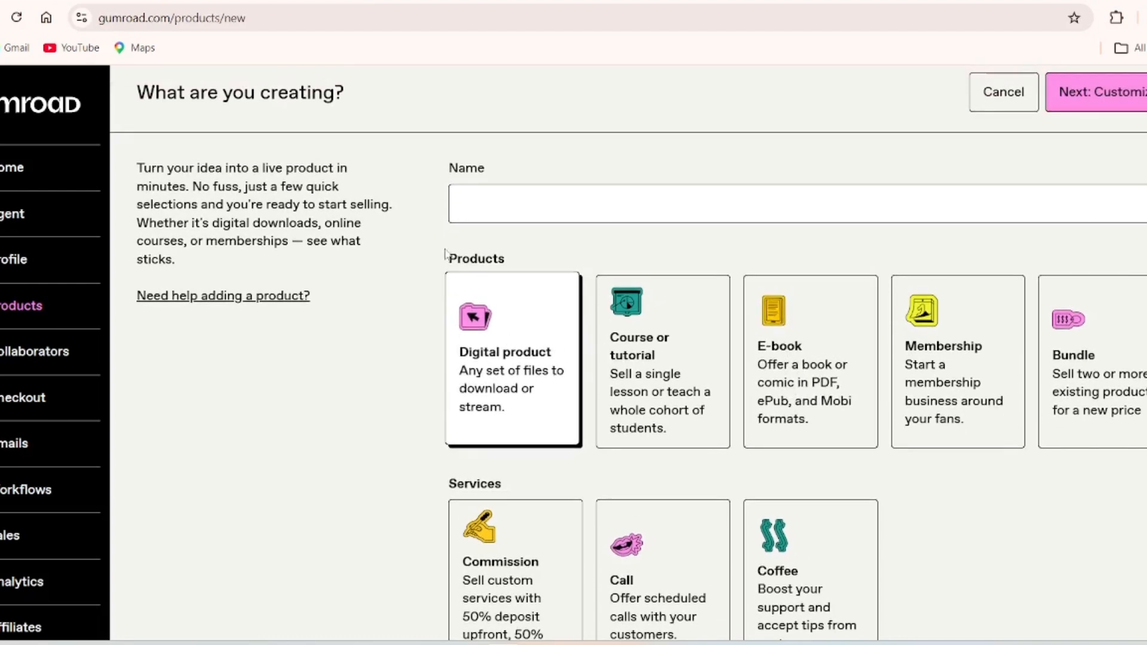
- Review the currency options available for the product price and return to the product name
click(472, 215)
scroll(473, 222, down, 3)
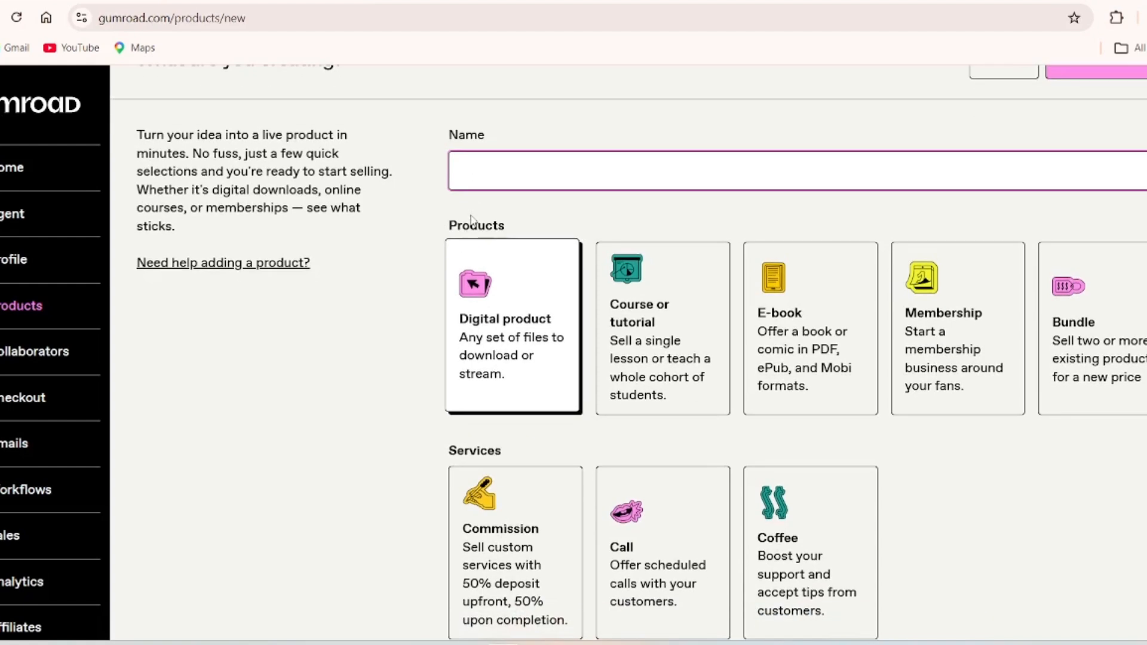
click(494, 566)
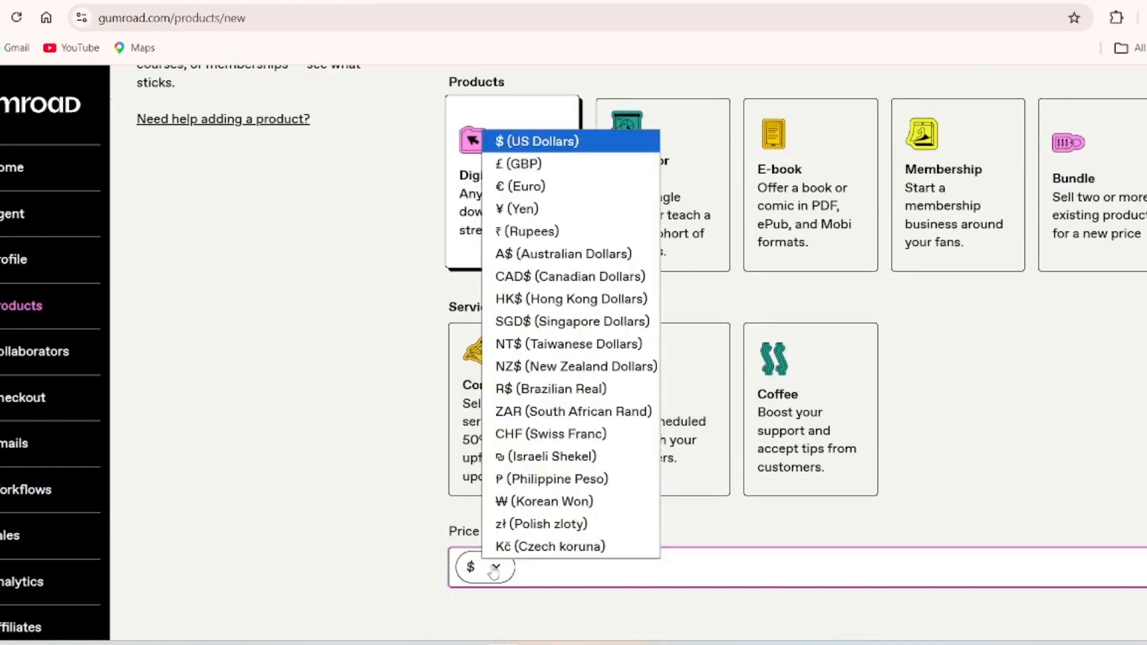
click(494, 566)
scroll(626, 374, up, 3)
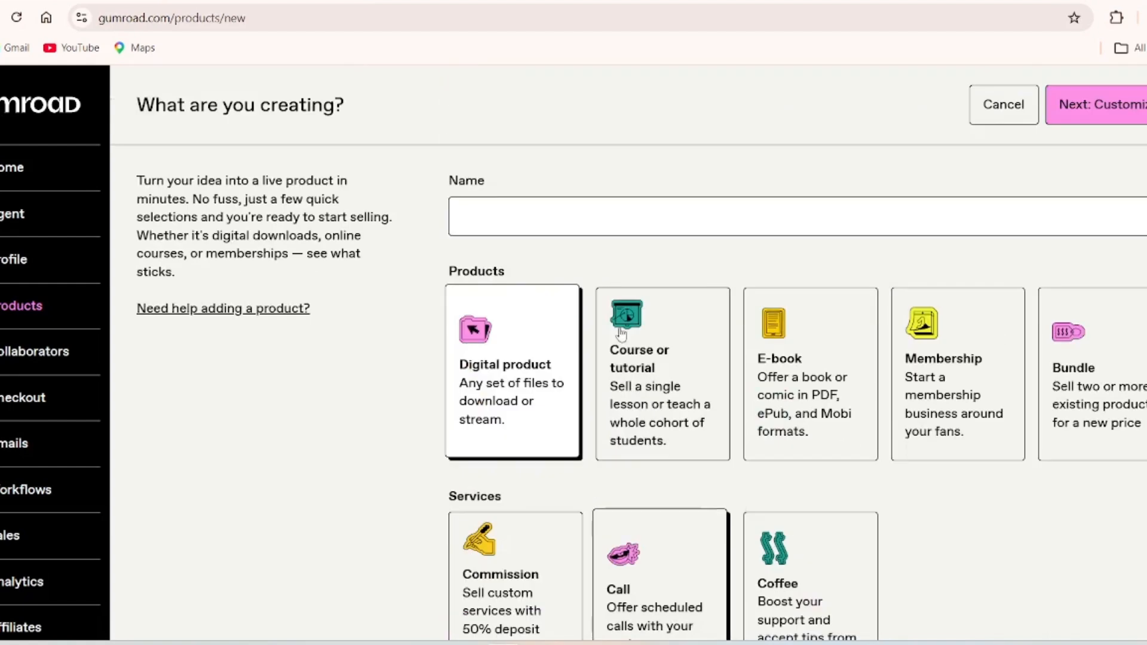
click(588, 204)
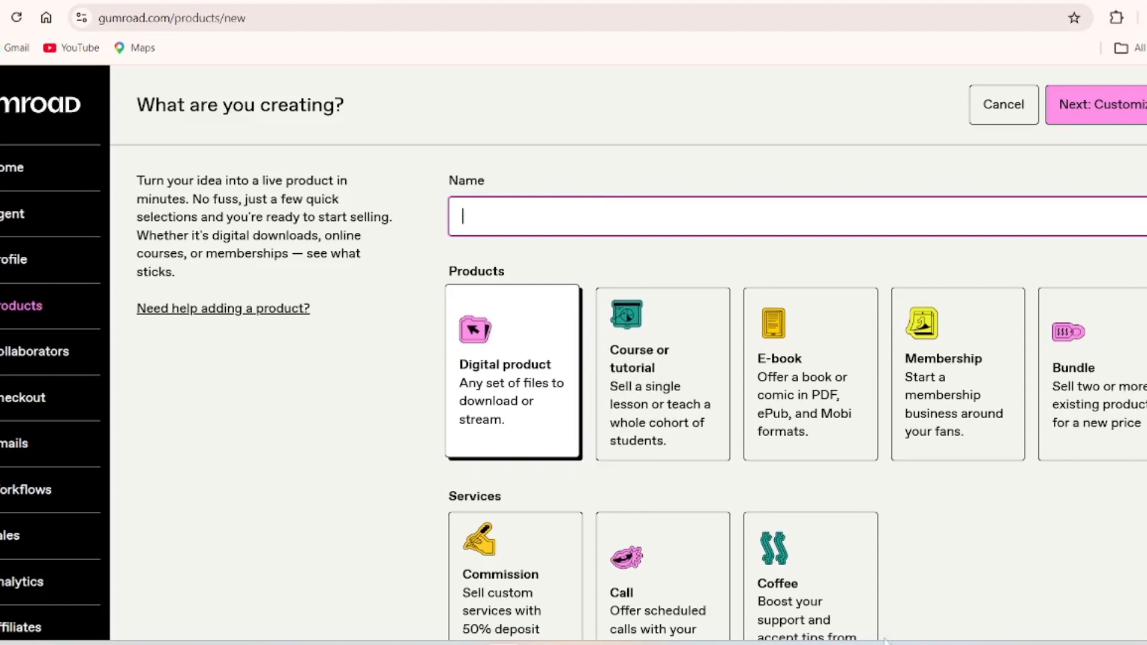
- Switch to Claude, look through the navigation and recent chats there, and return to the Gumroad product form
mouse_move(867, 644)
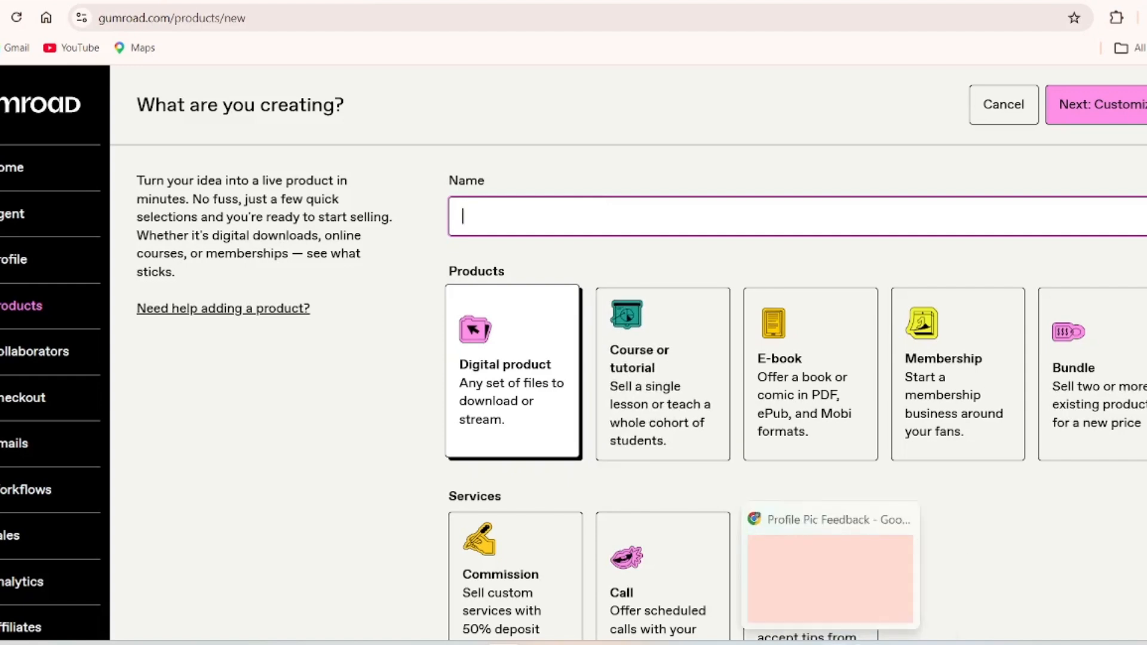
click(867, 644)
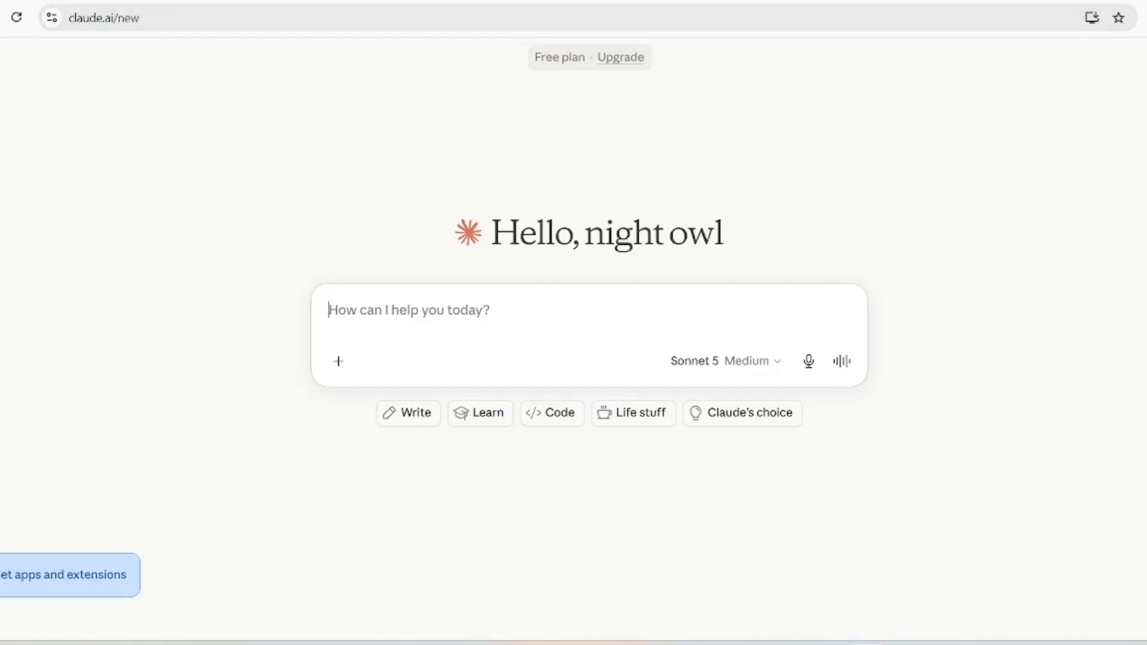
click(1, 55)
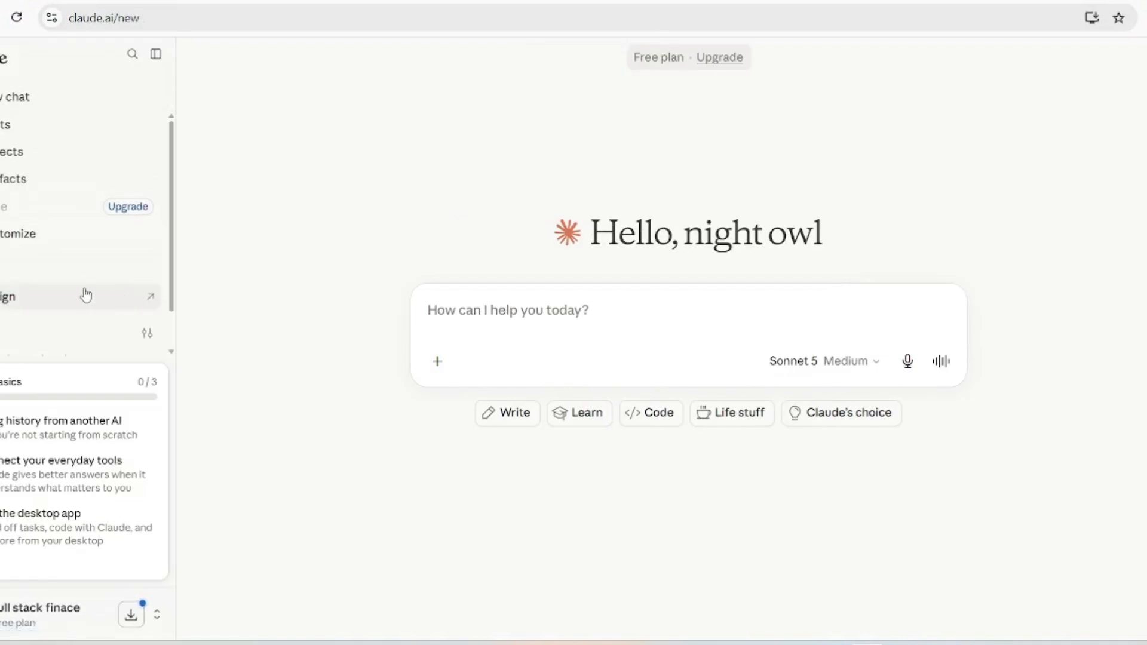
scroll(86, 295, down, 1)
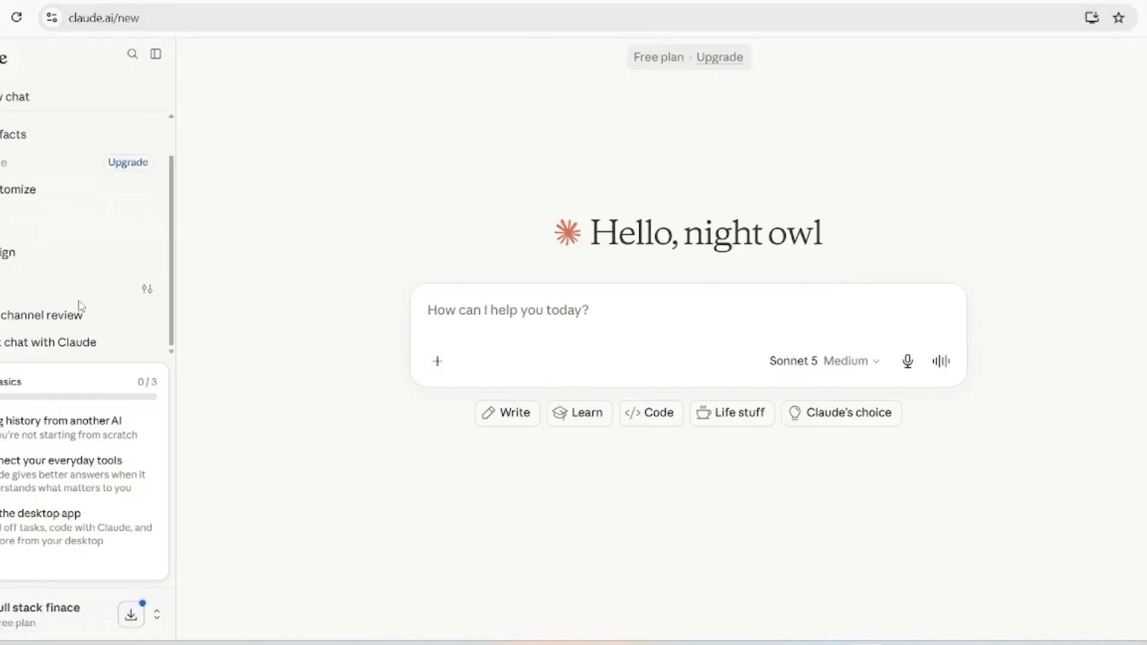
scroll(80, 304, up, 1)
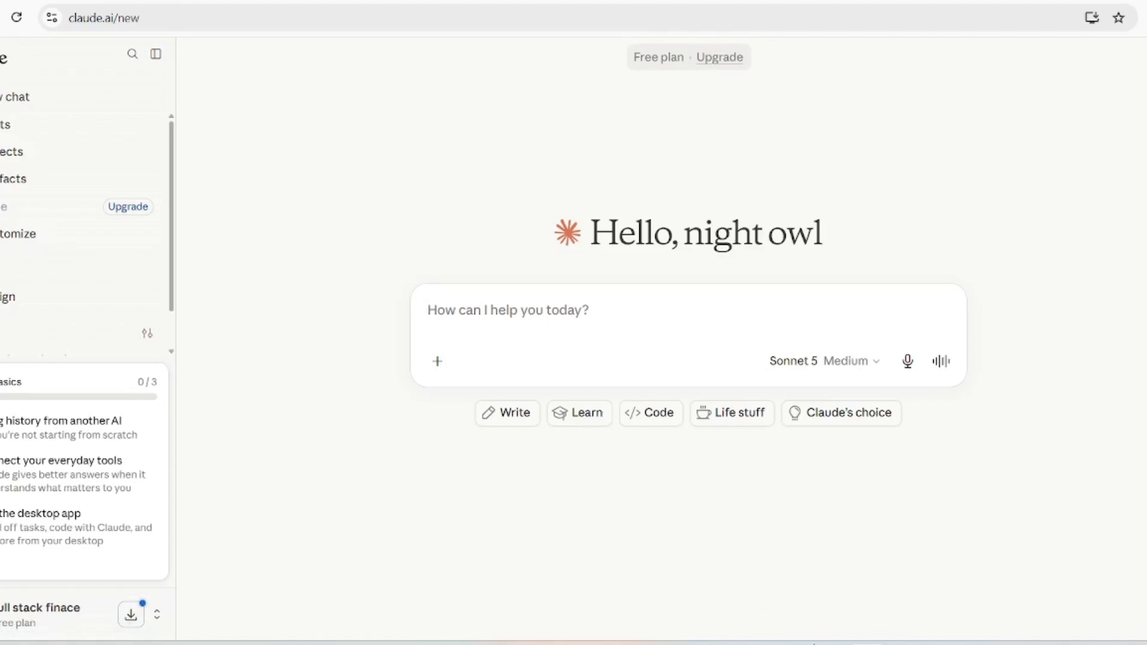
click(523, 642)
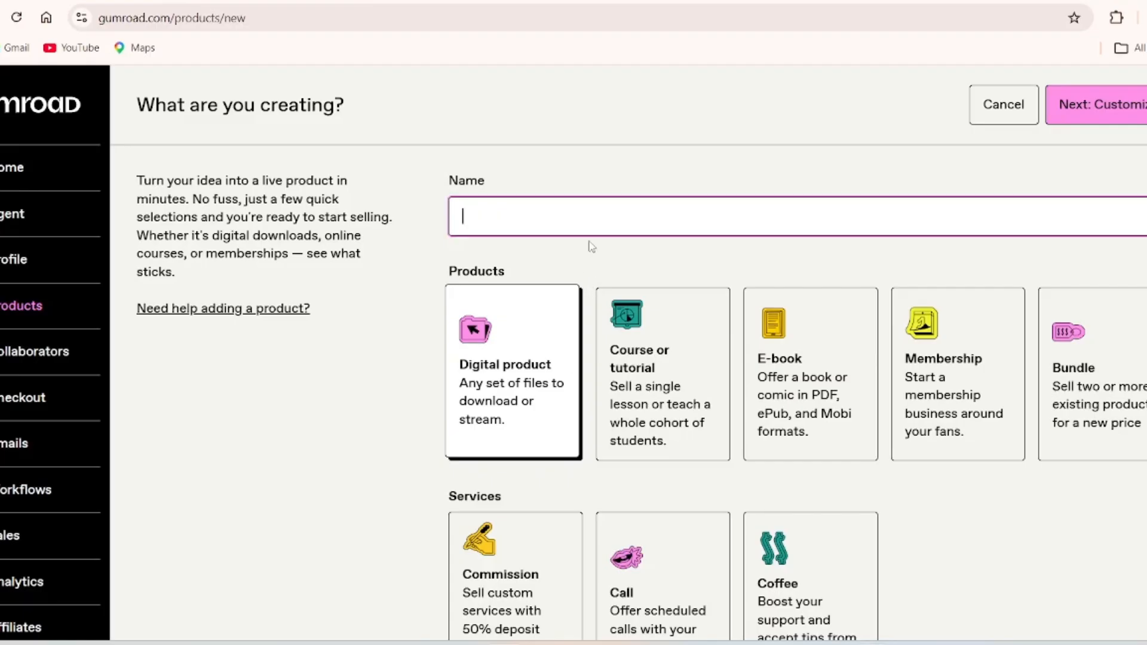
- Begin the product name with "50 AI HUSTLES"
text(50 AI HUSTL)
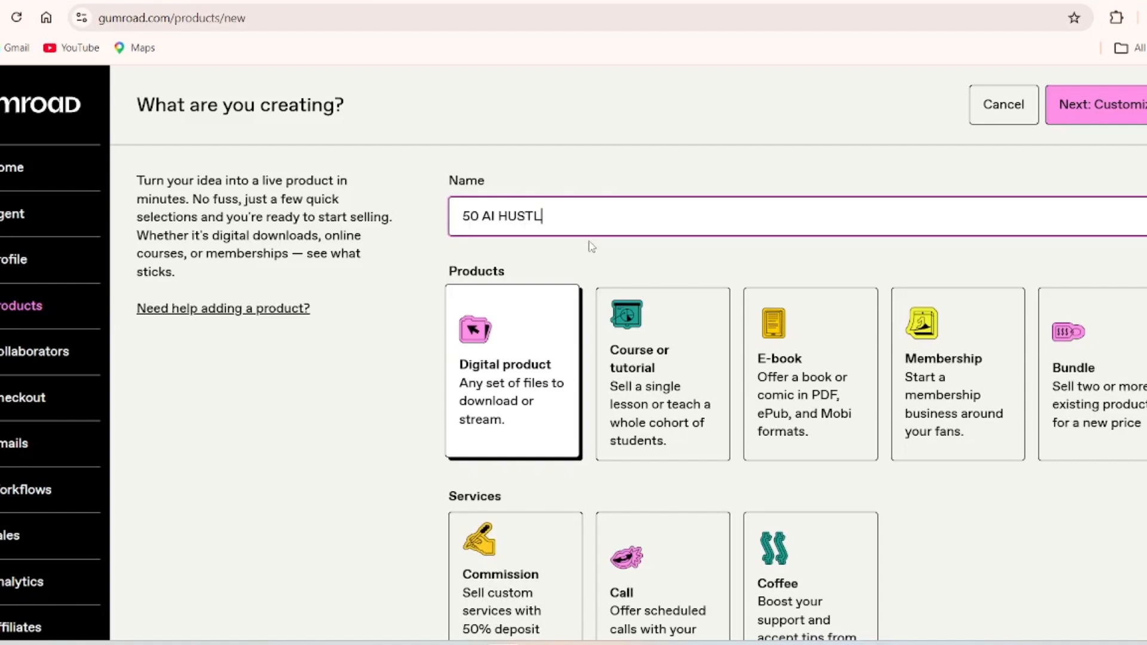
text(ES FOR)
key(BackSpace)
key(BackSpace)
- Switch to File Explorer and search Local Disk (E:) for "PDF"
click(508, 643)
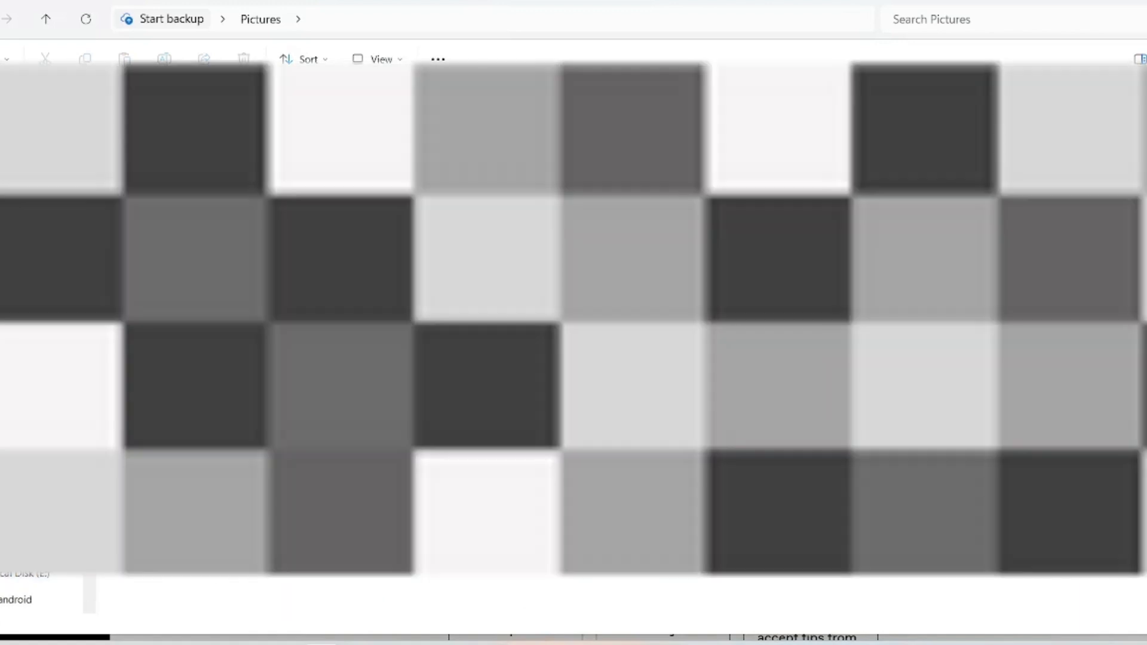
click(25, 572)
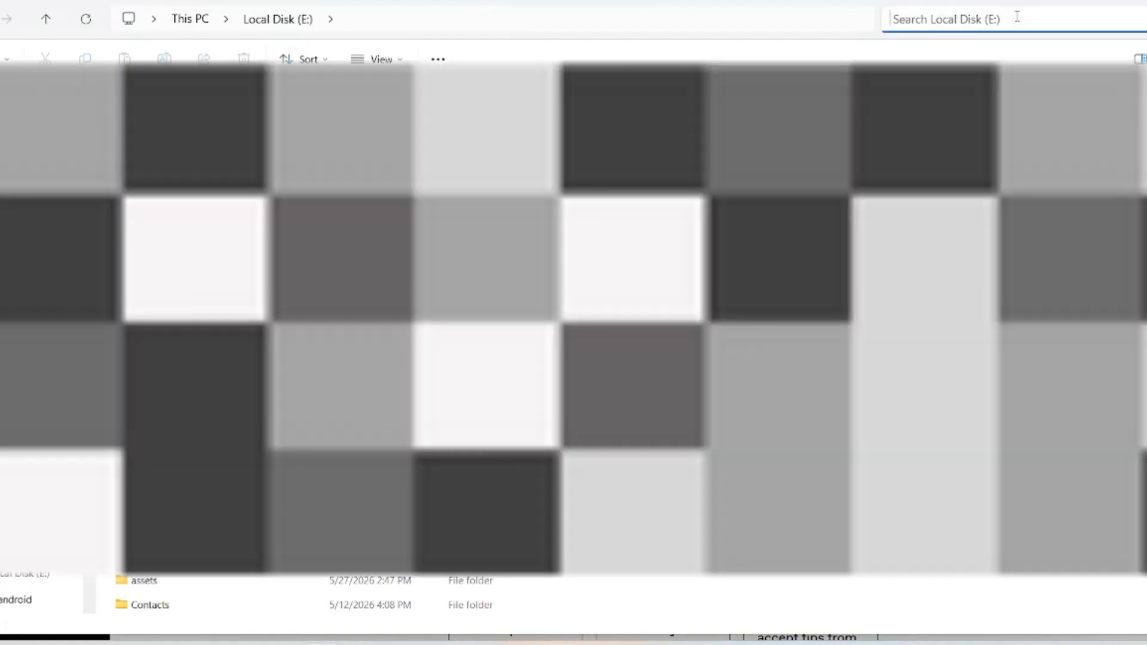
click(1017, 17)
text(PDF)
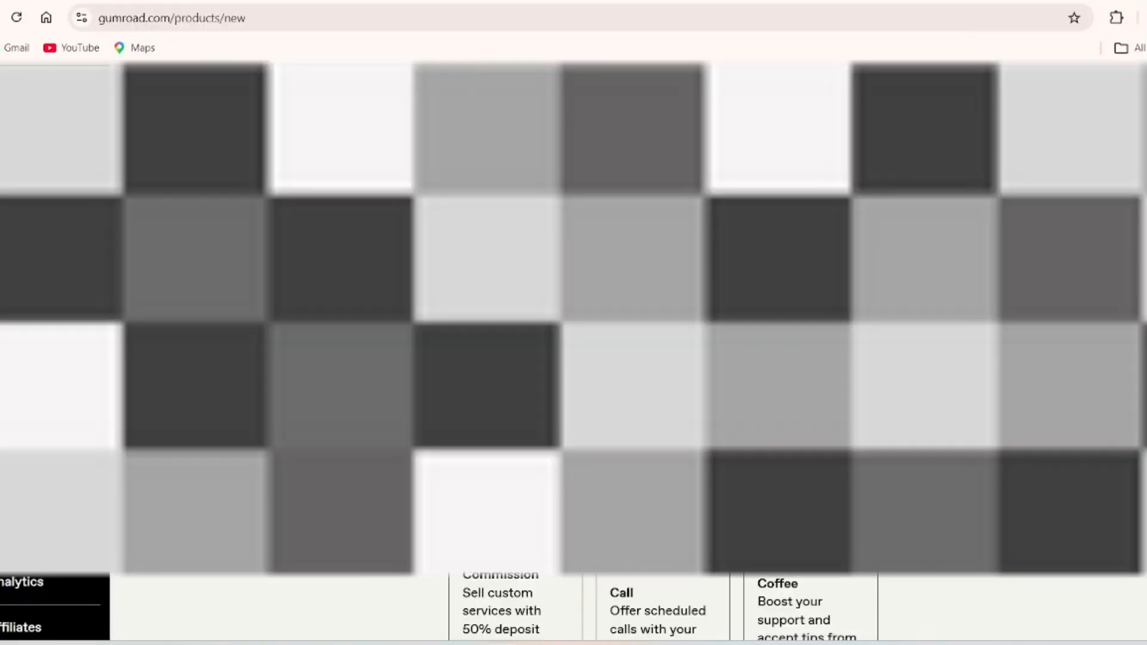
- Back in the Gumroad product form, extend the product name to "50 AI HUSTLES FOR"
text(50 AI HUSTLES F)
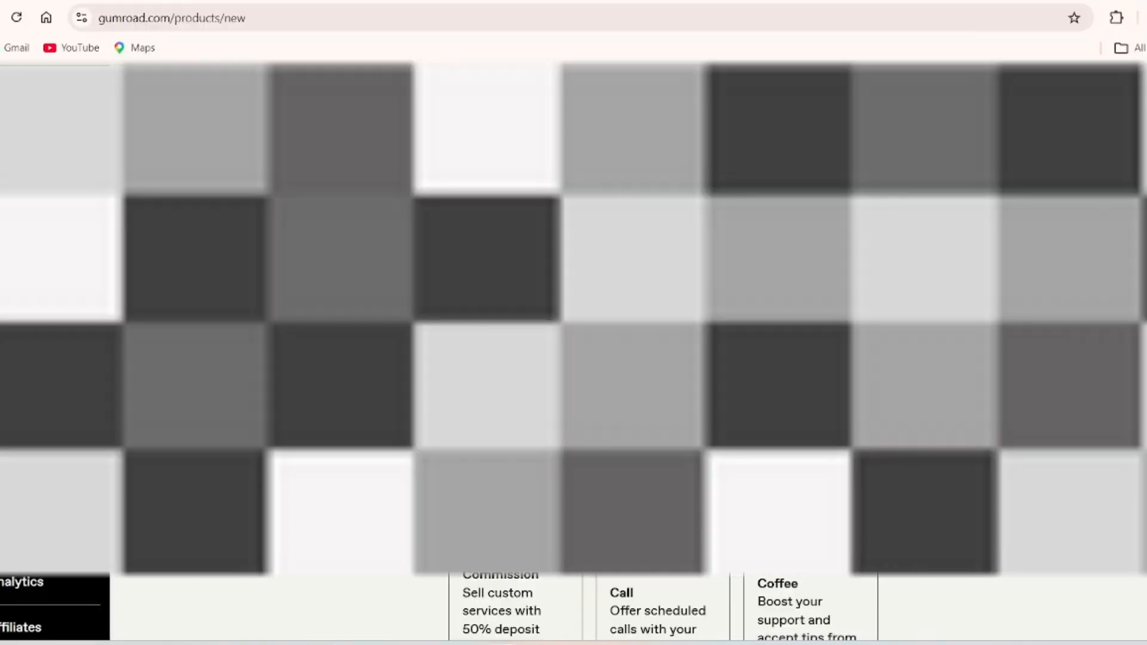
text(OR)
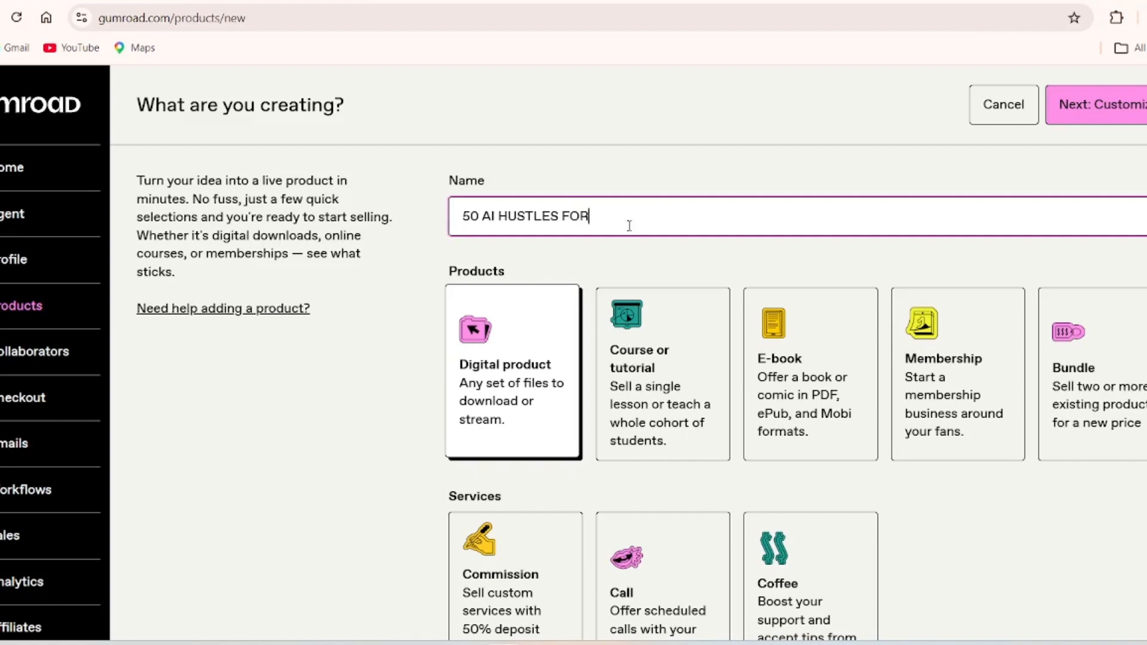
key(BackSpace)
key(BackSpace)
text(FO)
text(R)
text( AFR)
text(ICA)
key(BackSpace)
key(BackSpace)
key(BackSpace)
key(BackSpace)
key(BackSpace)
- Complete the product name as "50 AI HUSTLES FOR STUDENTS(EVERYONE)"
text(STUDENTS(EVRYONE)
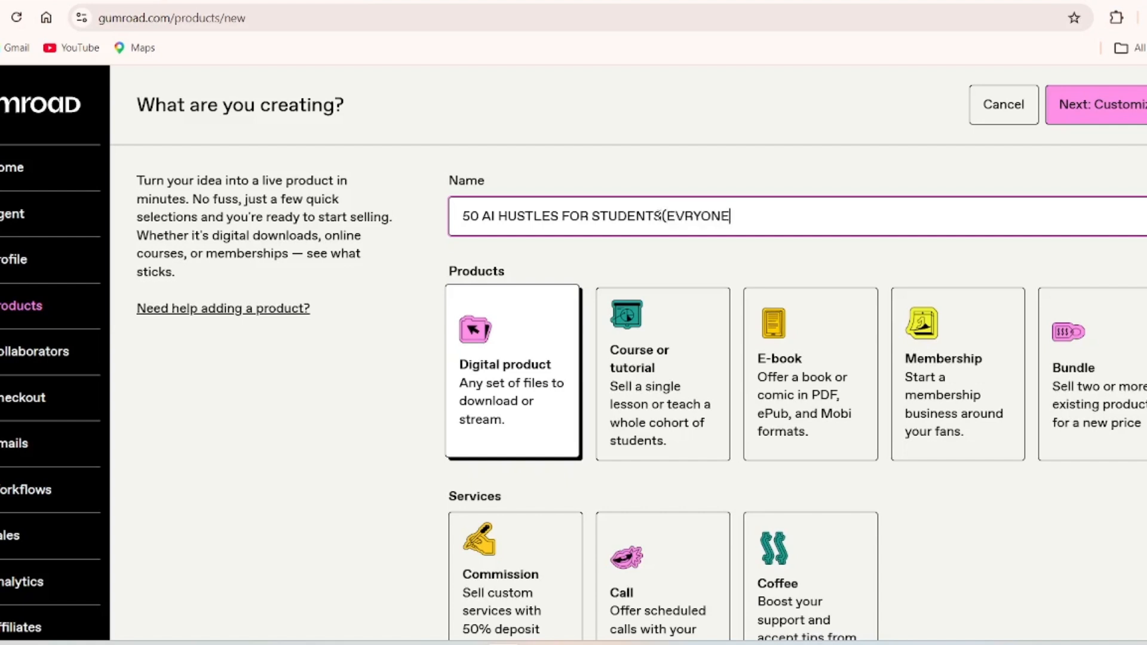
key(BackSpace)
key(BackSpace)
key(BackSpace)
key(BackSpace)
key(BackSpace)
text(ERYONE)
scroll(712, 253, down, 2)
scroll(710, 255, up, 2)
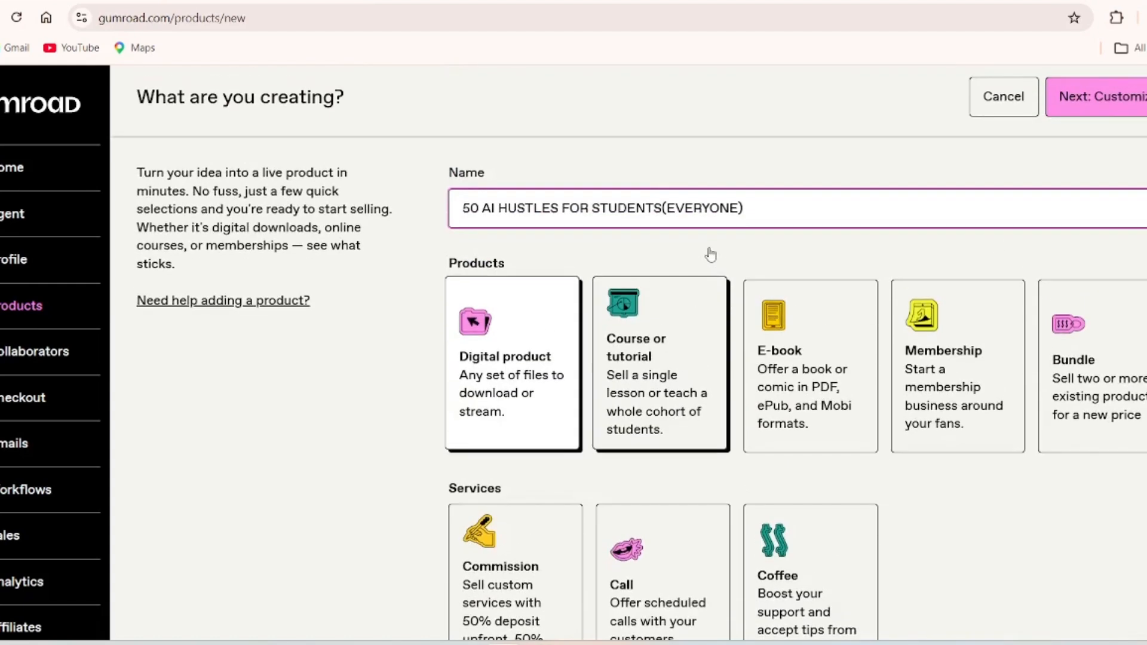
- Set the product's price currency to $ (US Dollars)
scroll(710, 254, down, 1)
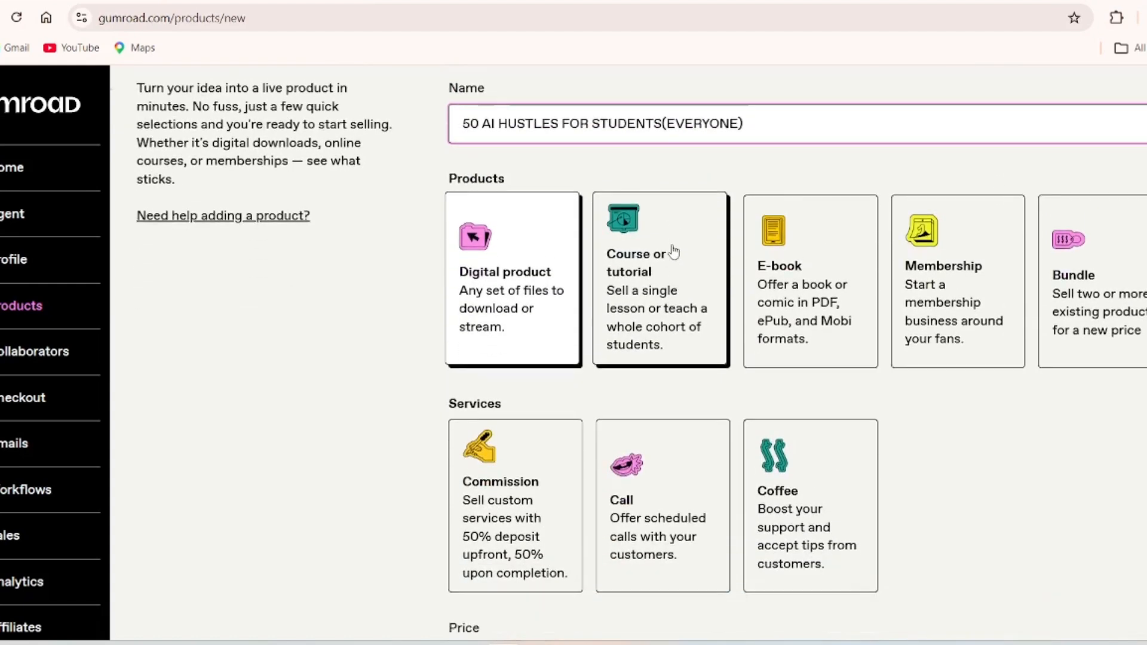
scroll(673, 254, down, 1)
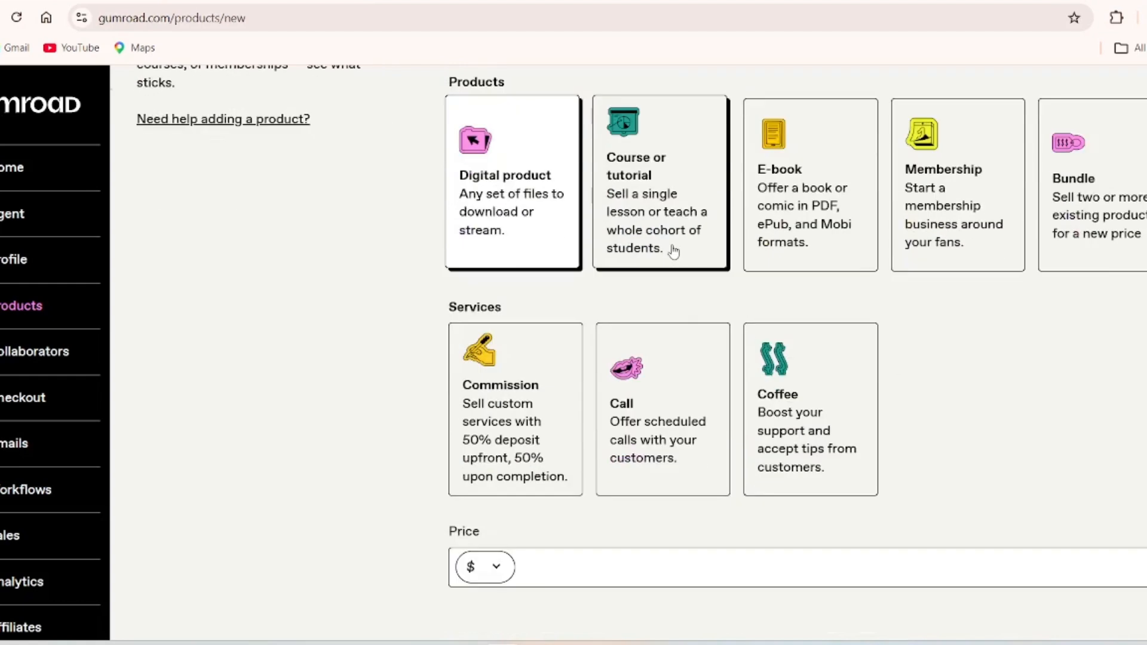
click(498, 567)
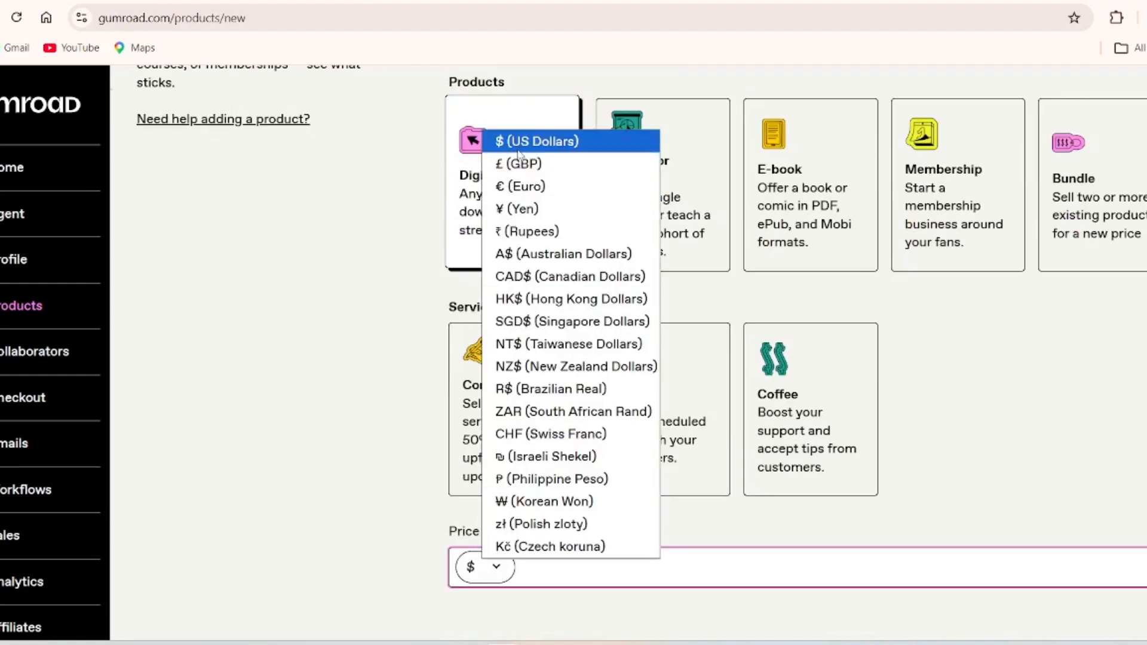
click(518, 149)
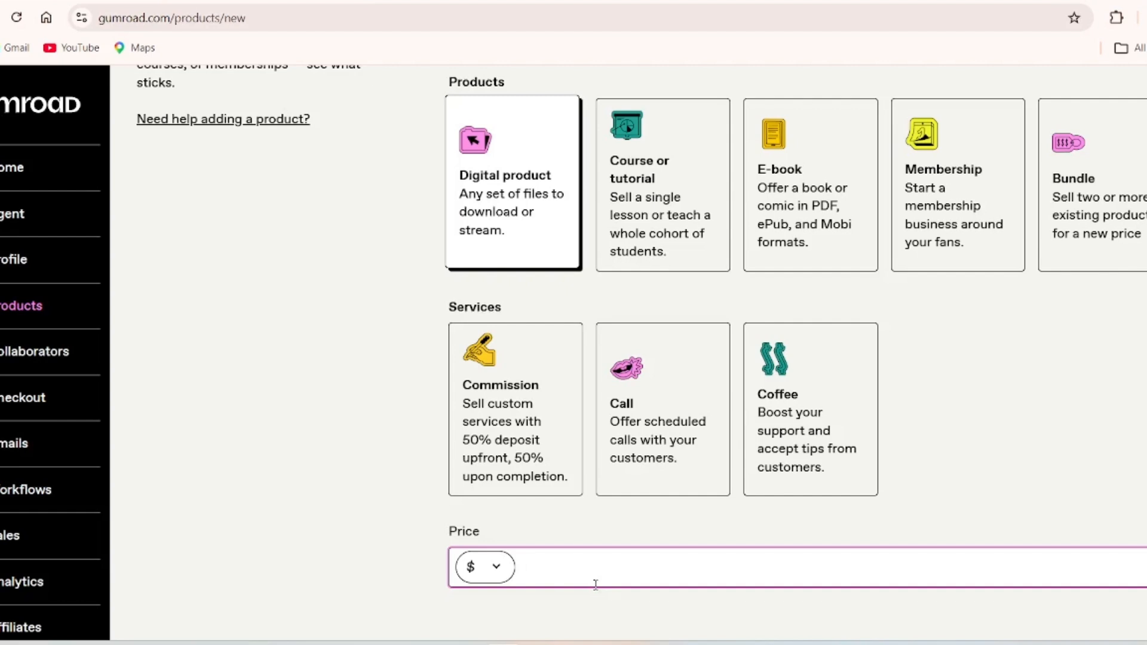
- Set the product's price to 50 and continue to the product customization page
text(65)
key(BackSpace)
key(BackSpace)
text(50)
key(BackSpace)
text(0)
scroll(595, 584, up, 3)
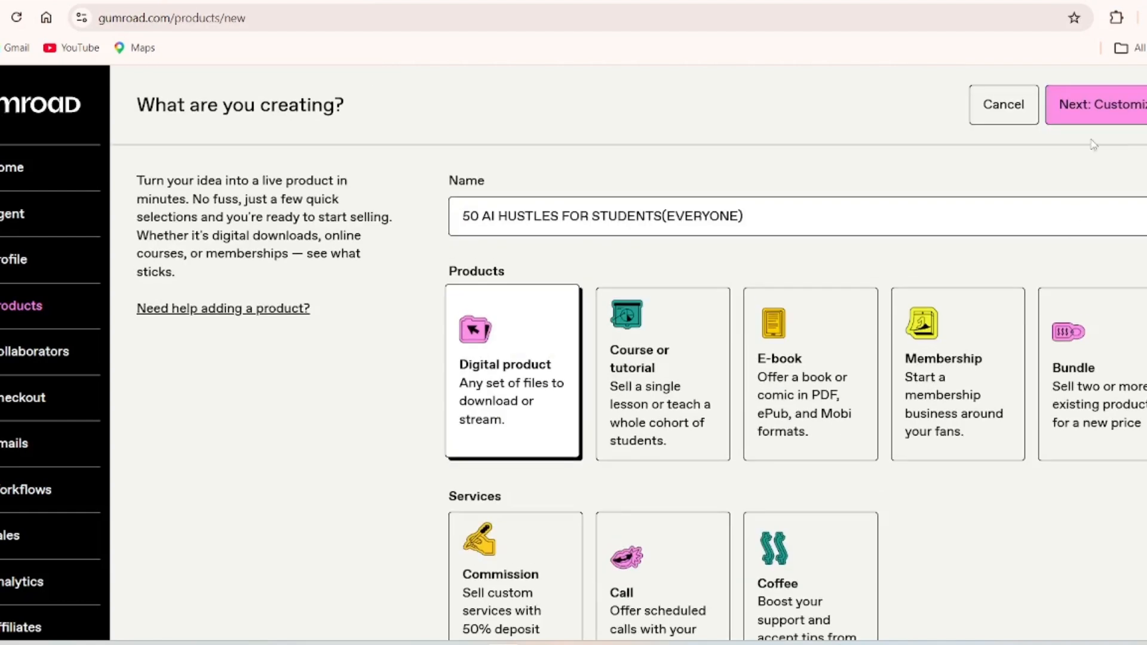
click(1090, 90)
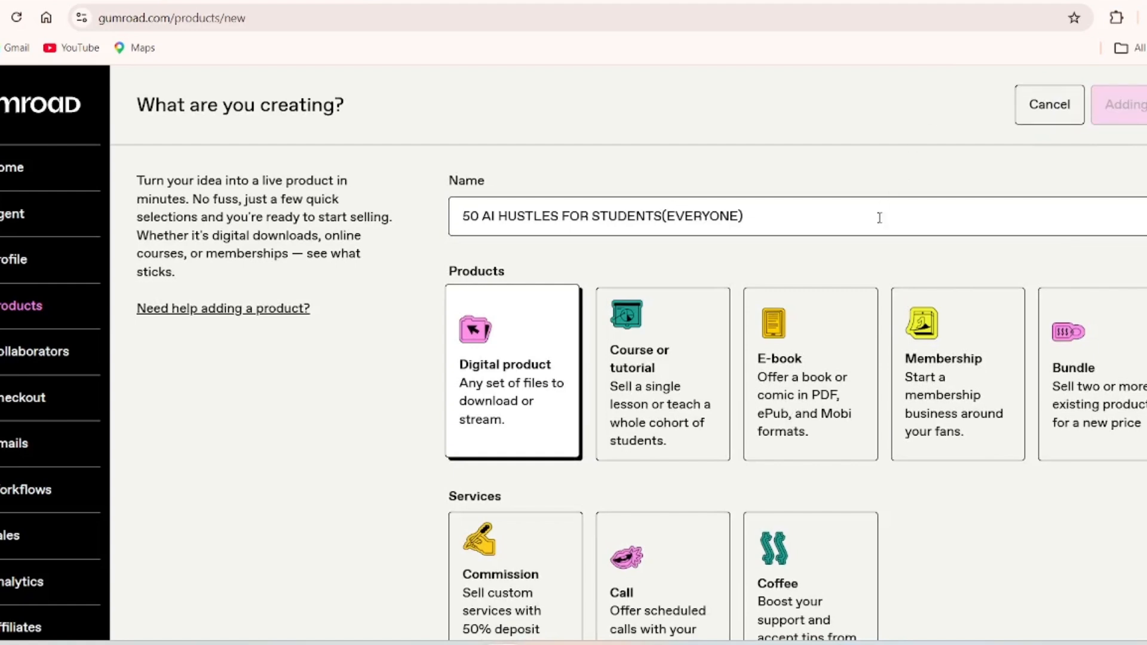
scroll(536, 365, down, 1)
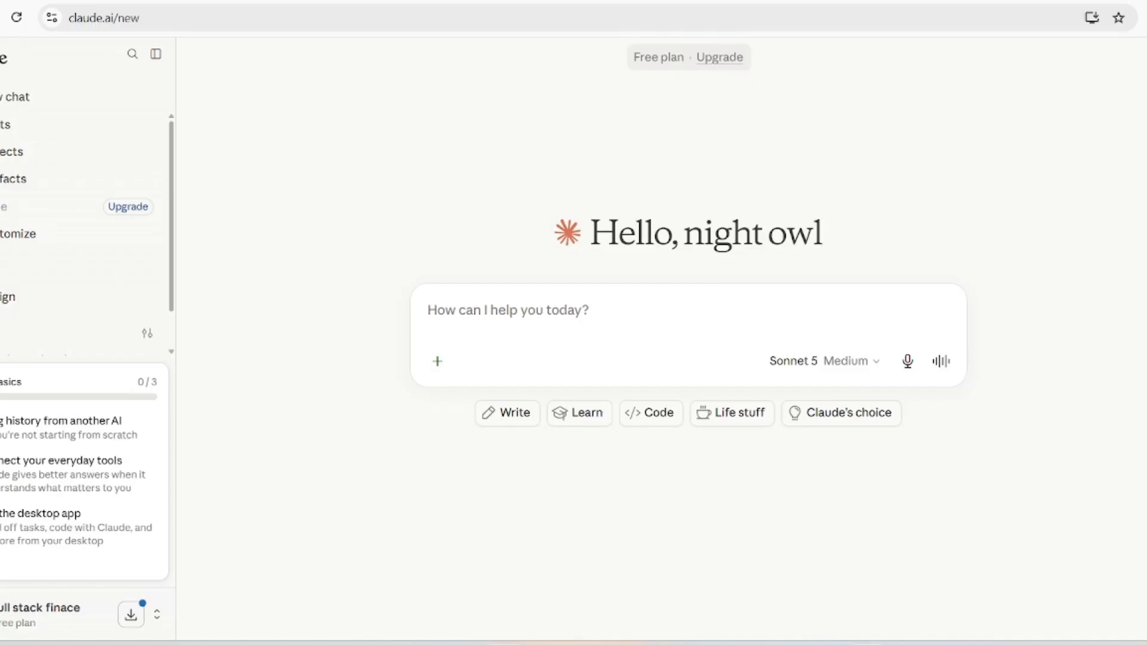
- Switch to Claude, open the existing "YouTube channel review" chat and dismiss the desktop app promotion
scroll(72, 297, down, 1)
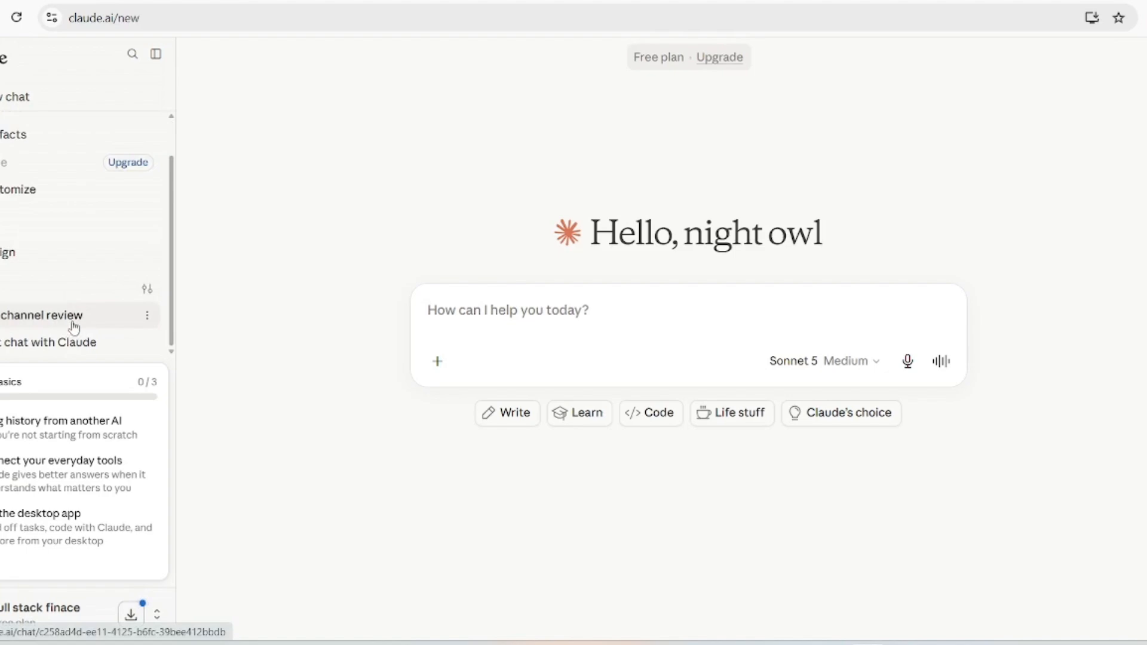
click(74, 325)
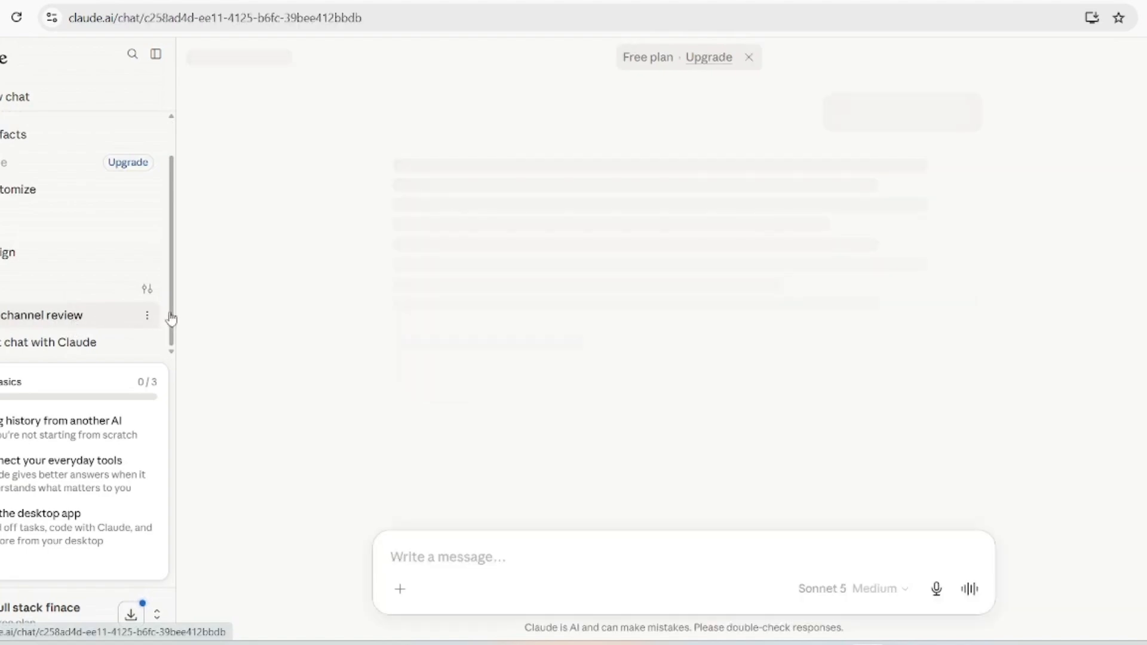
scroll(261, 263, up, 5)
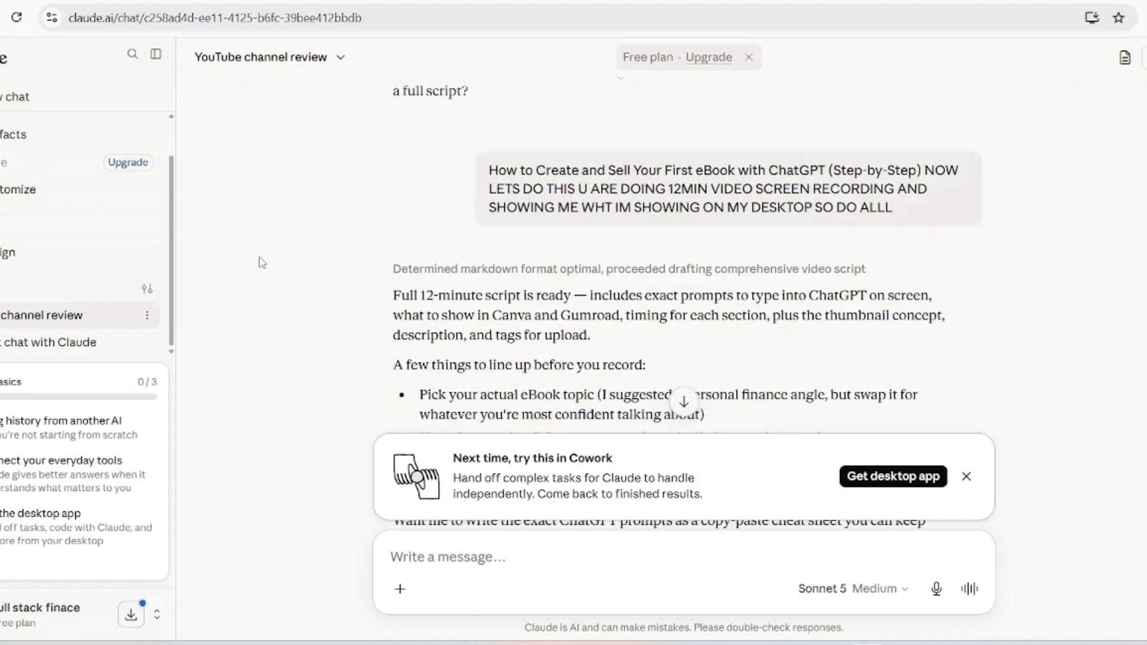
scroll(259, 259, down, 5)
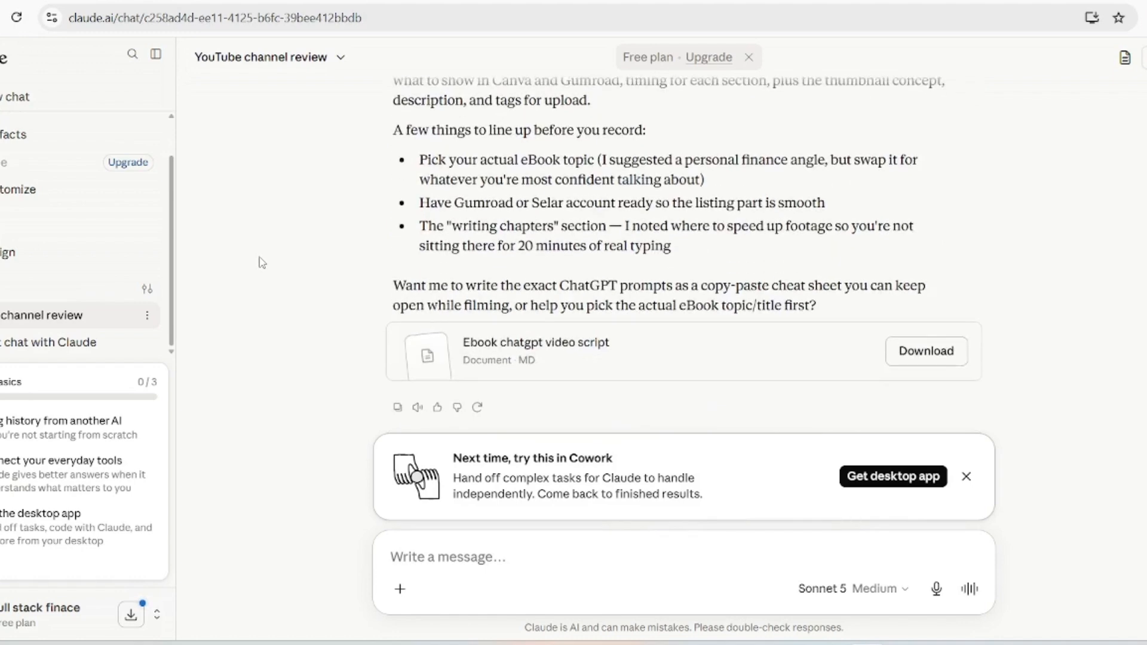
click(966, 476)
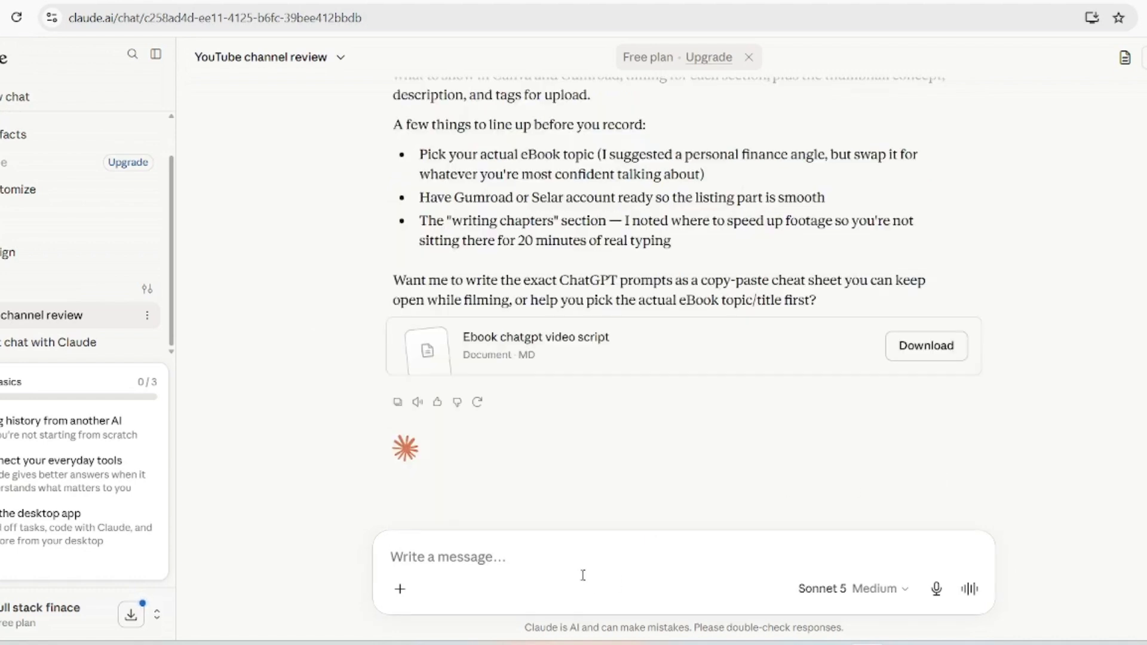
- Send the prompt "NOW Give as the title dscription for 50 AI hustles for student.for gumroad distribution of products"
text(NOW)
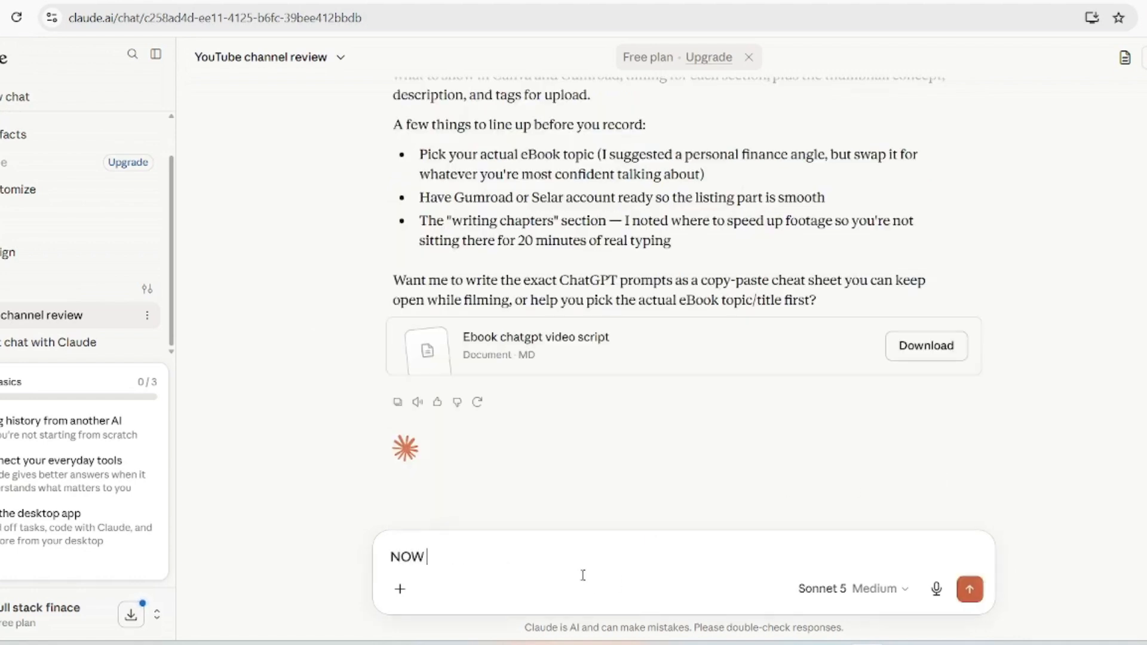
text( Give o)
key(BackSpace)
text(as the title )
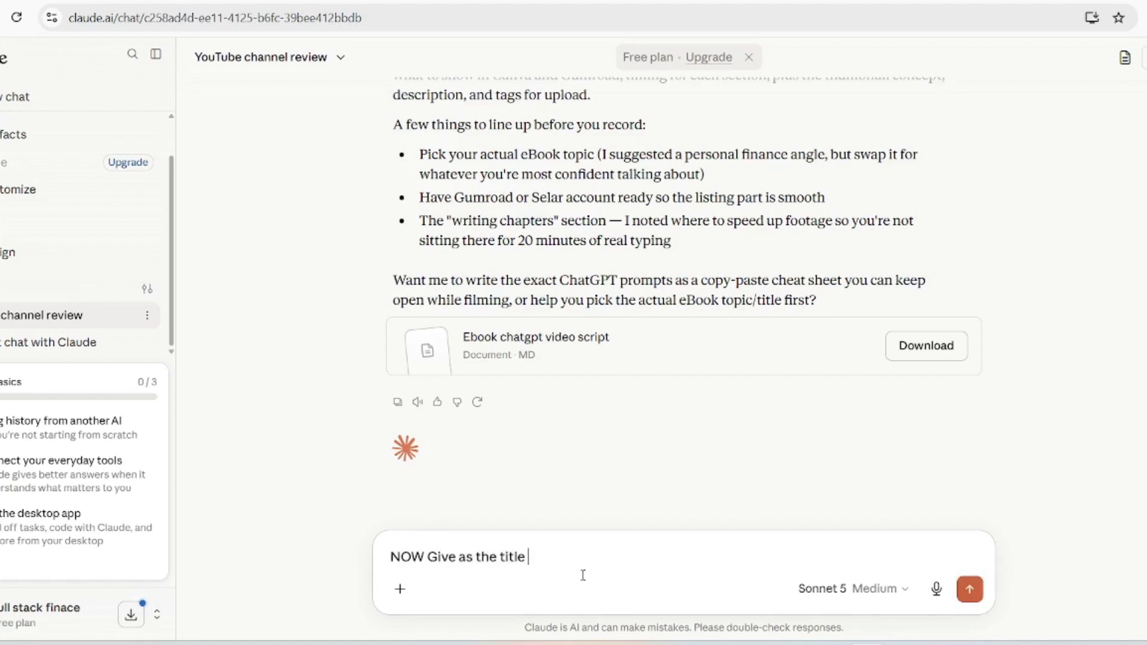
text(dscription for)
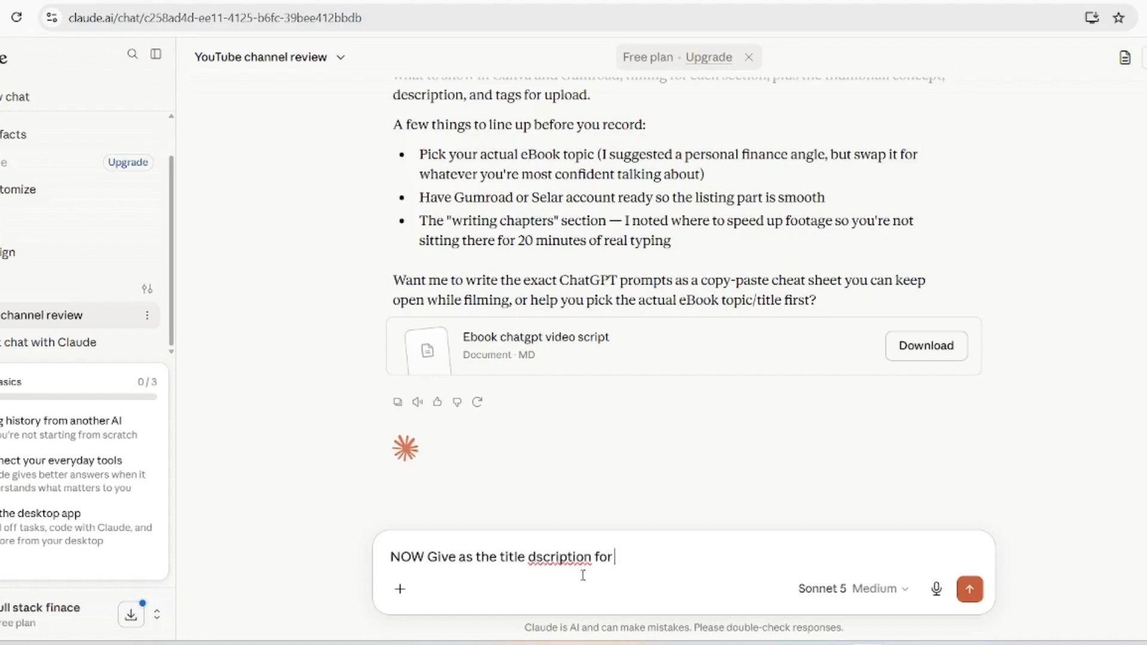
text( 50 AI hustles for stu)
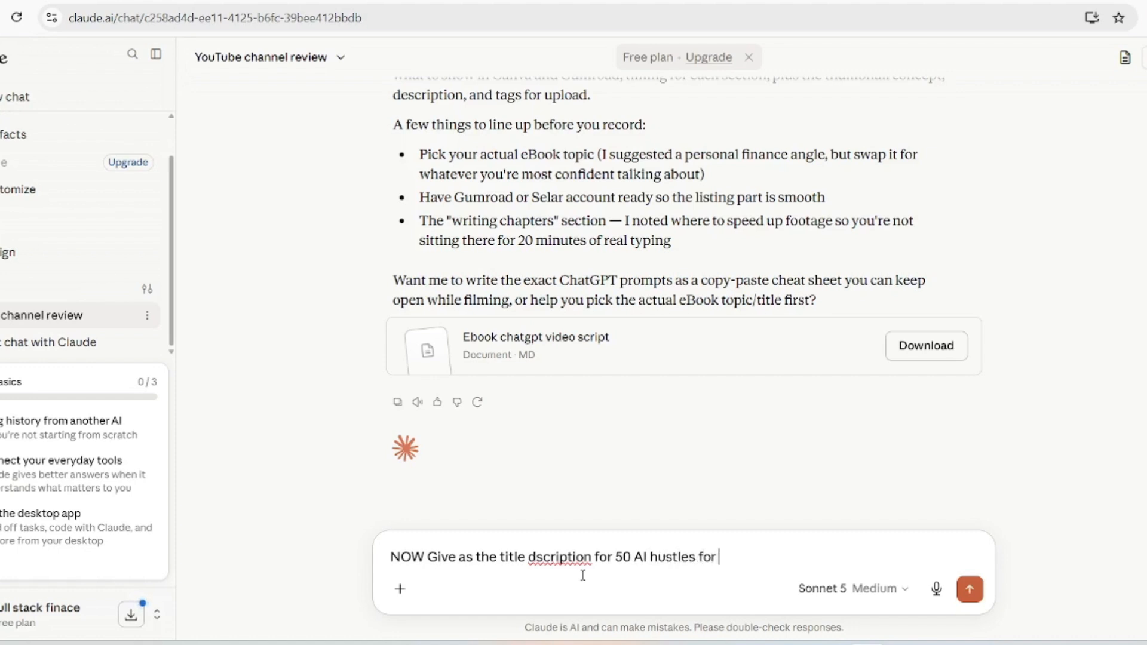
text(dent.for gumroad)
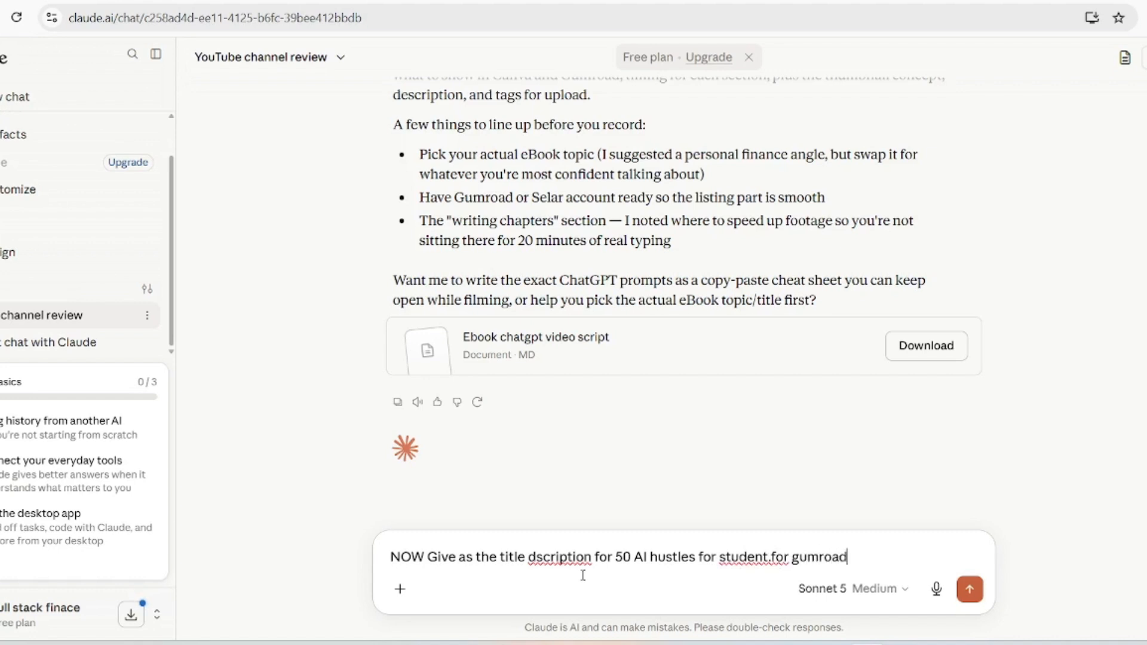
text( disrribution )
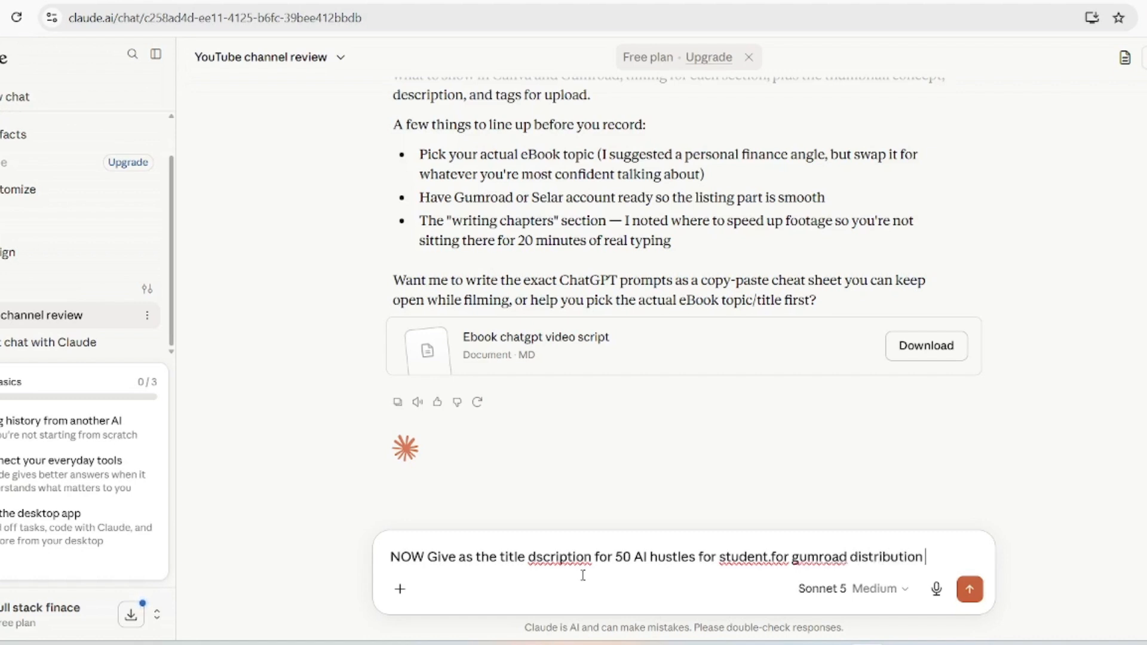
text(of products)
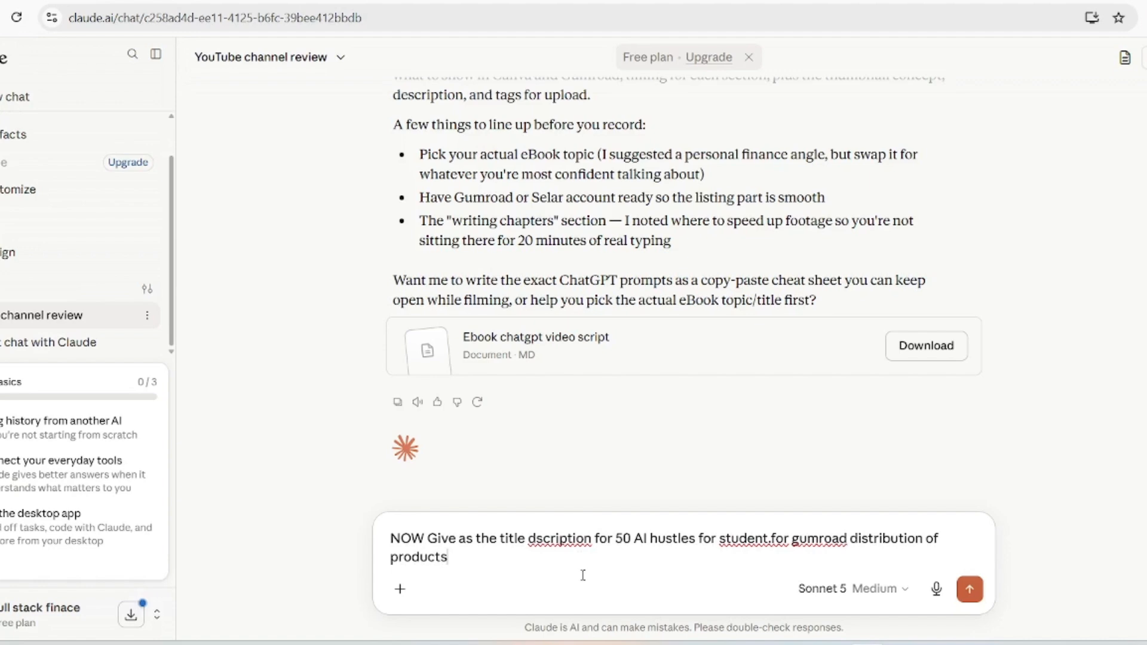
key(Return)
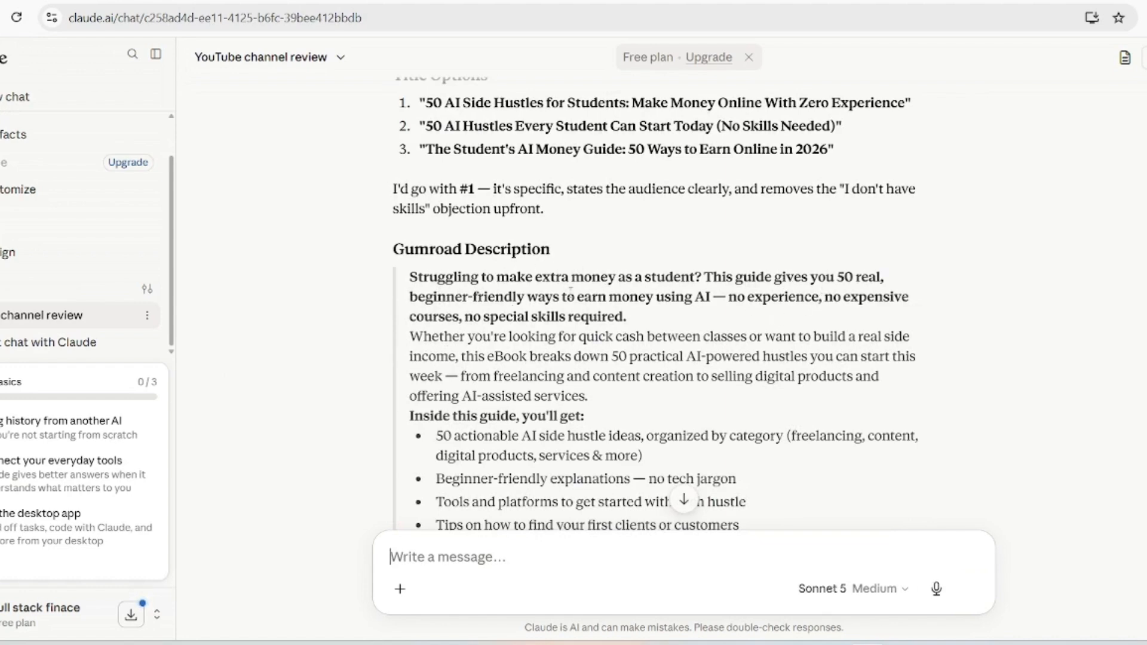
- Review the generated reply and copy its Gumroad Description text, from "Struggling to make extra money" through the "Lifetime access" line
scroll(496, 310, down, 4)
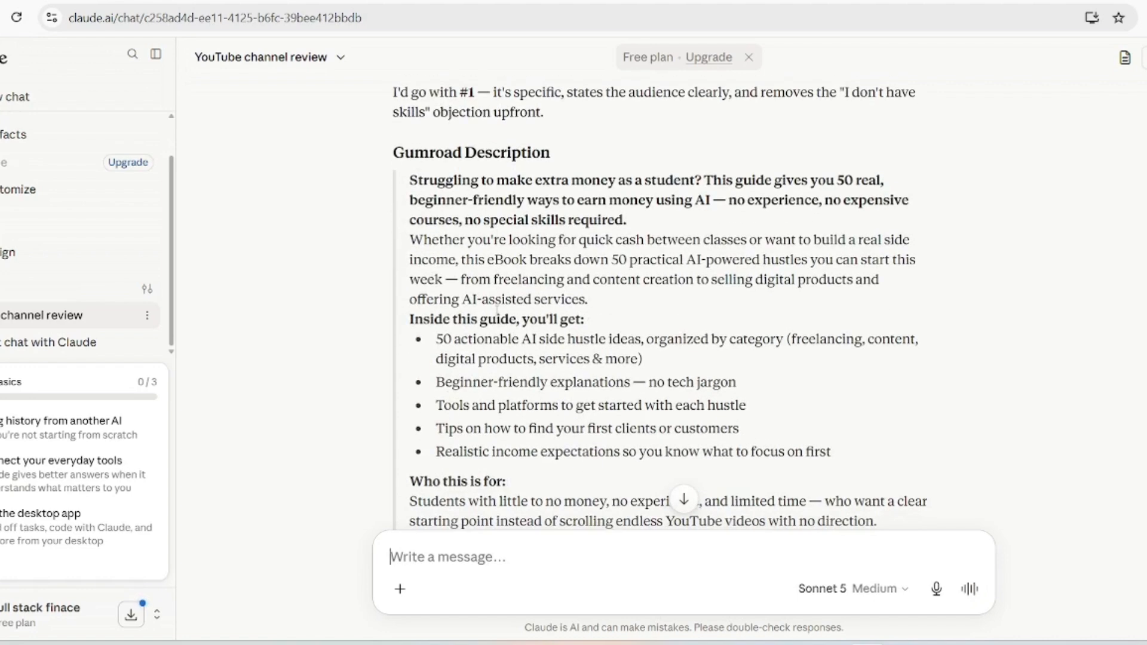
scroll(498, 315, down, 1)
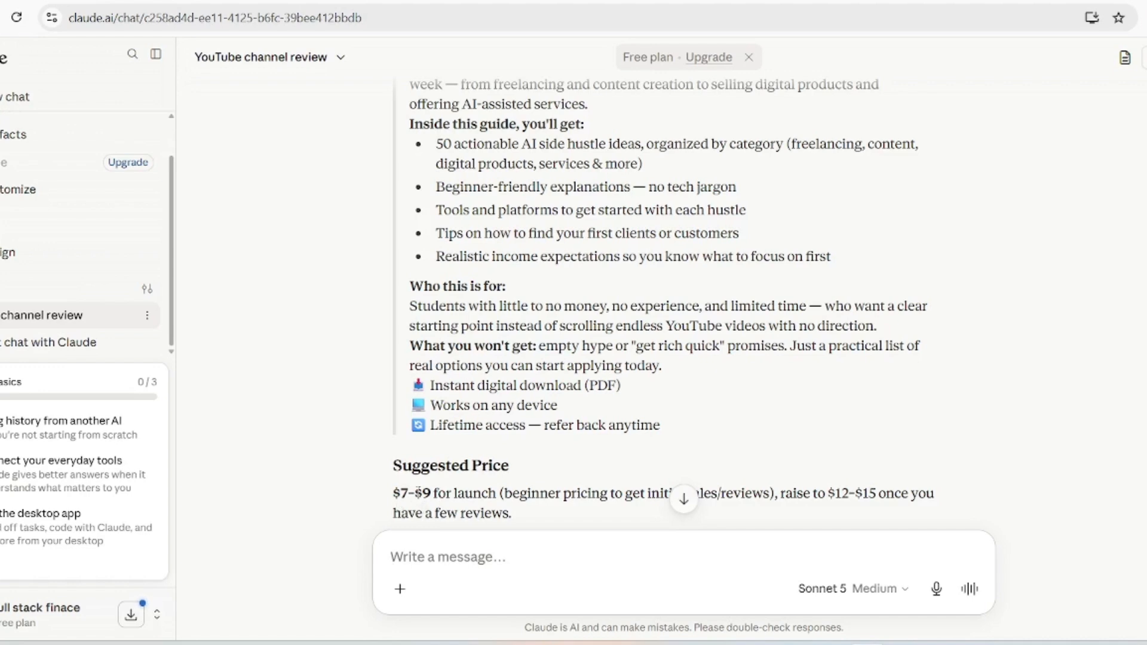
scroll(419, 491, up, 4)
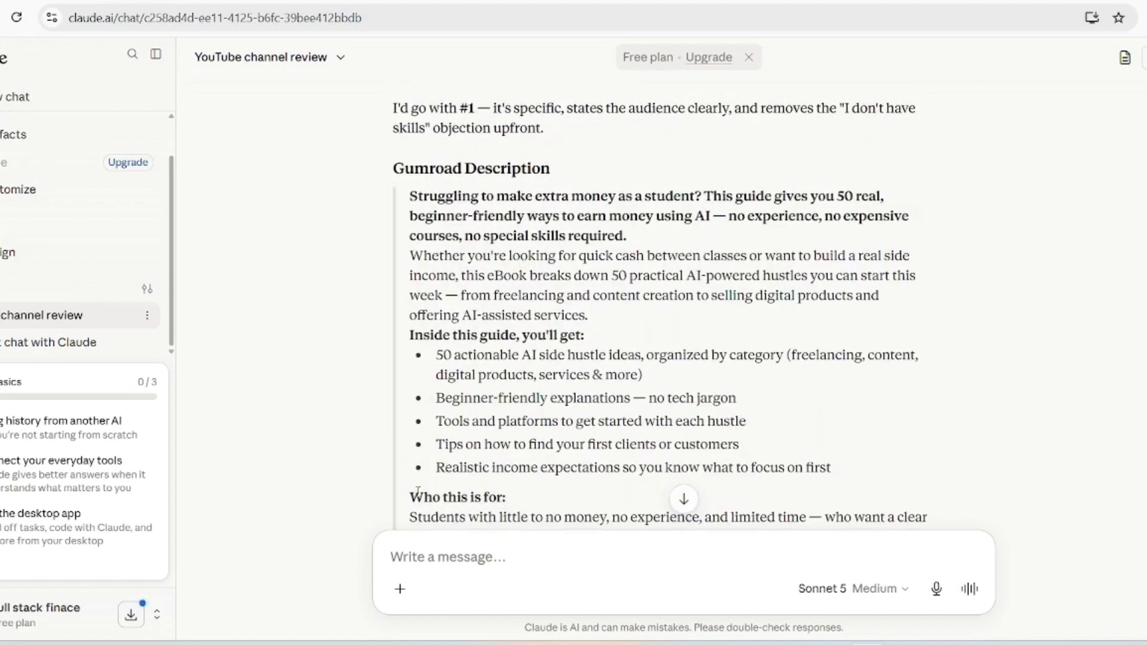
scroll(419, 491, down, 1)
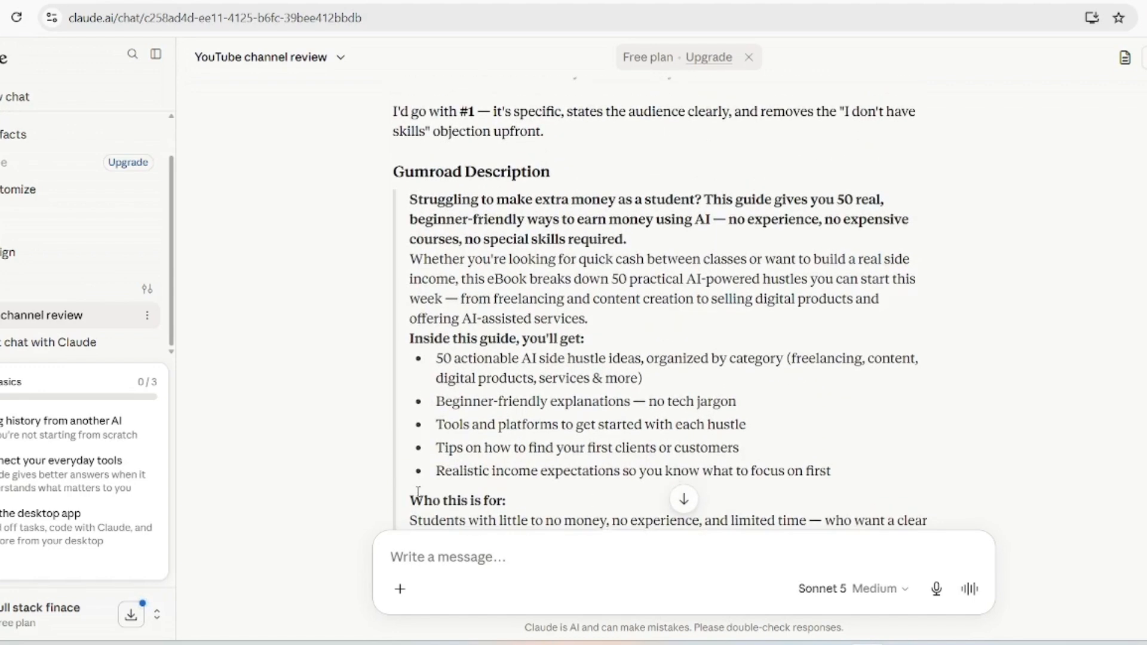
scroll(418, 491, down, 2)
scroll(418, 491, down, 2)
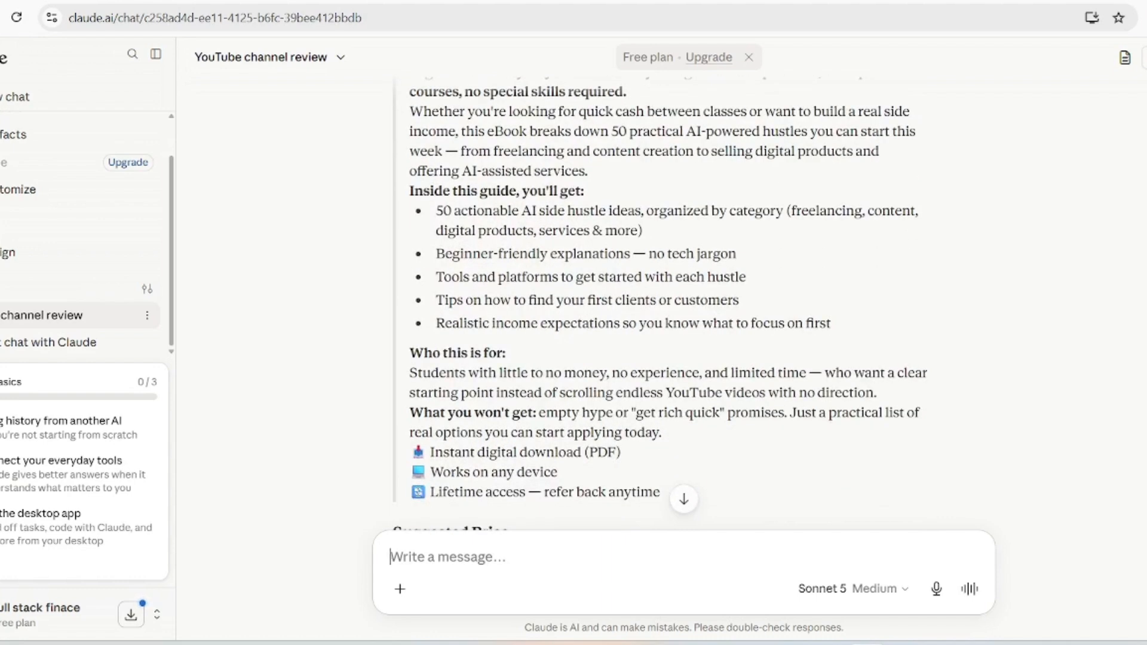
scroll(418, 491, up, 2)
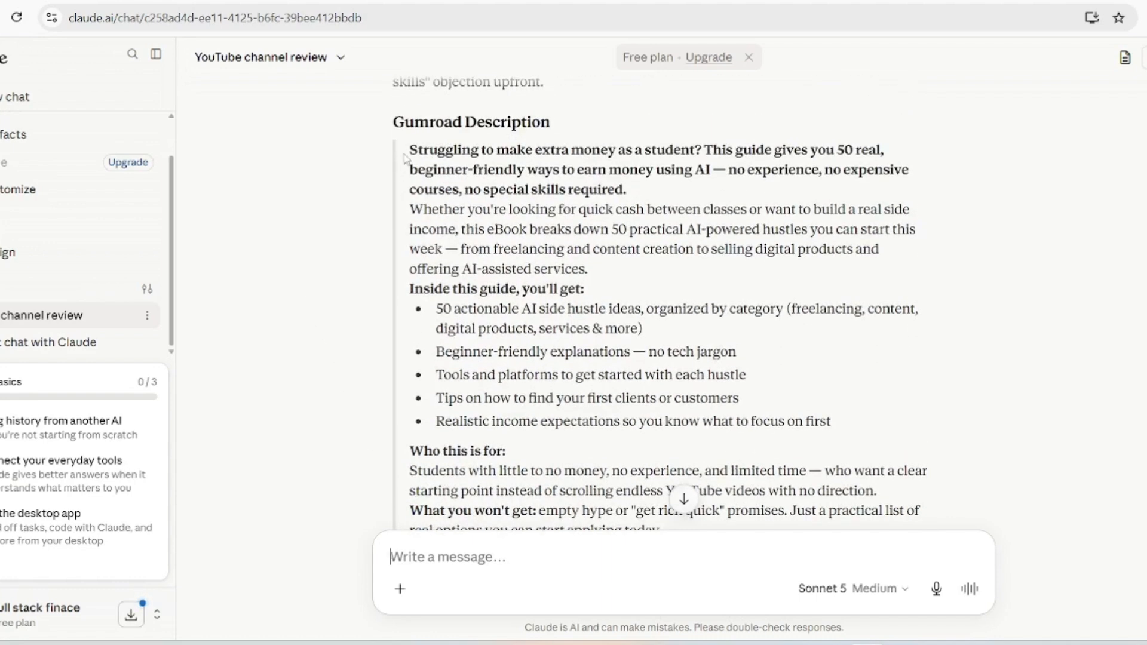
triple_click(568, 295)
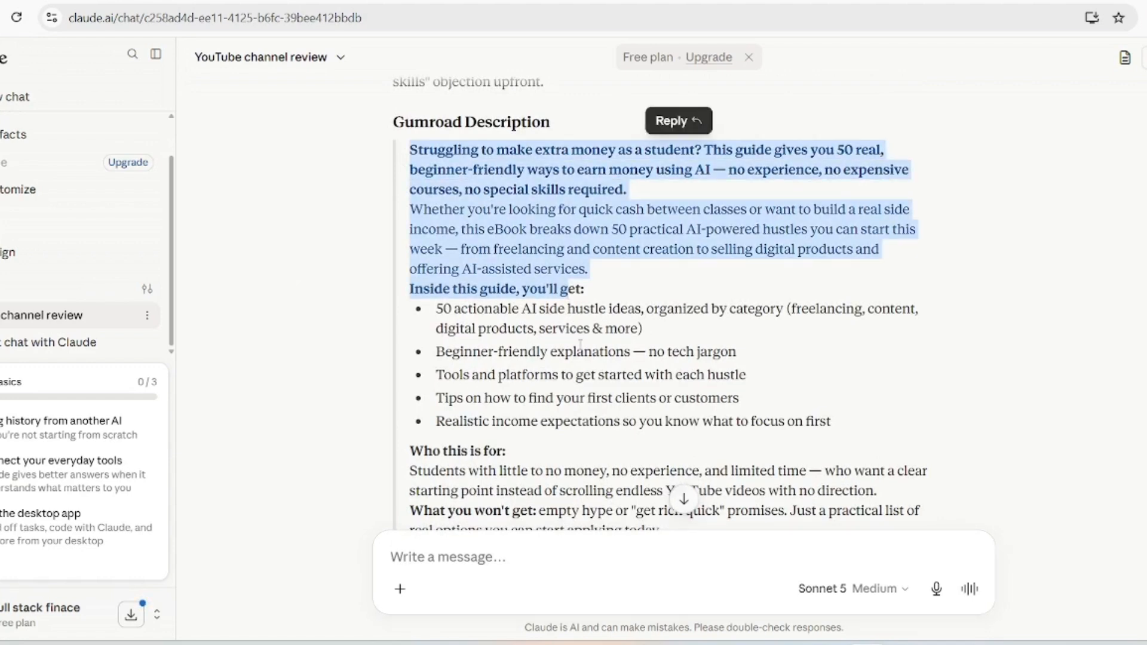
click(577, 345)
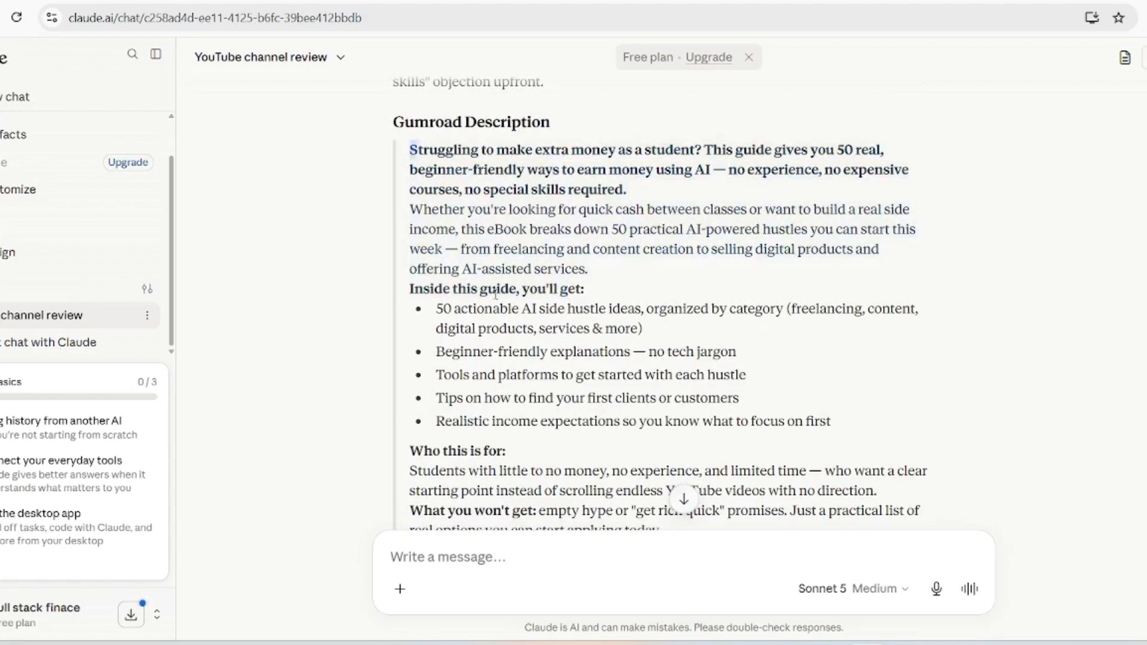
drag(411, 149, 653, 360)
key(ctrl+c)
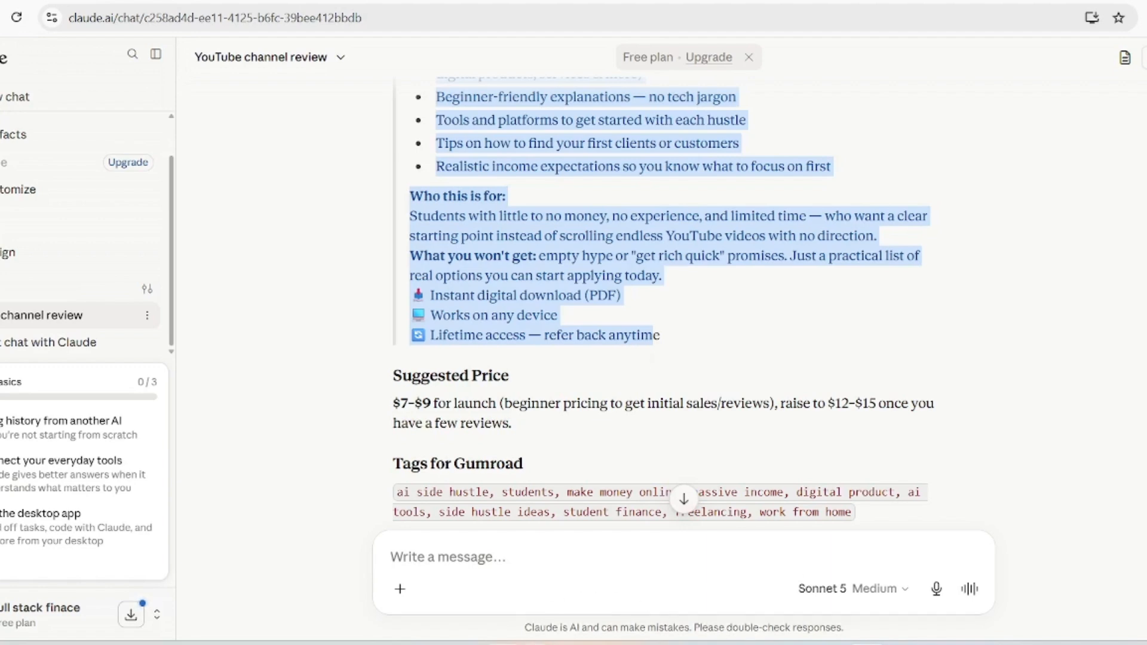
- Switch back to the Gumroad product editor, paste the copied text as the description and complete its last word as "anytime"
key(alt+Tab)
click(408, 366)
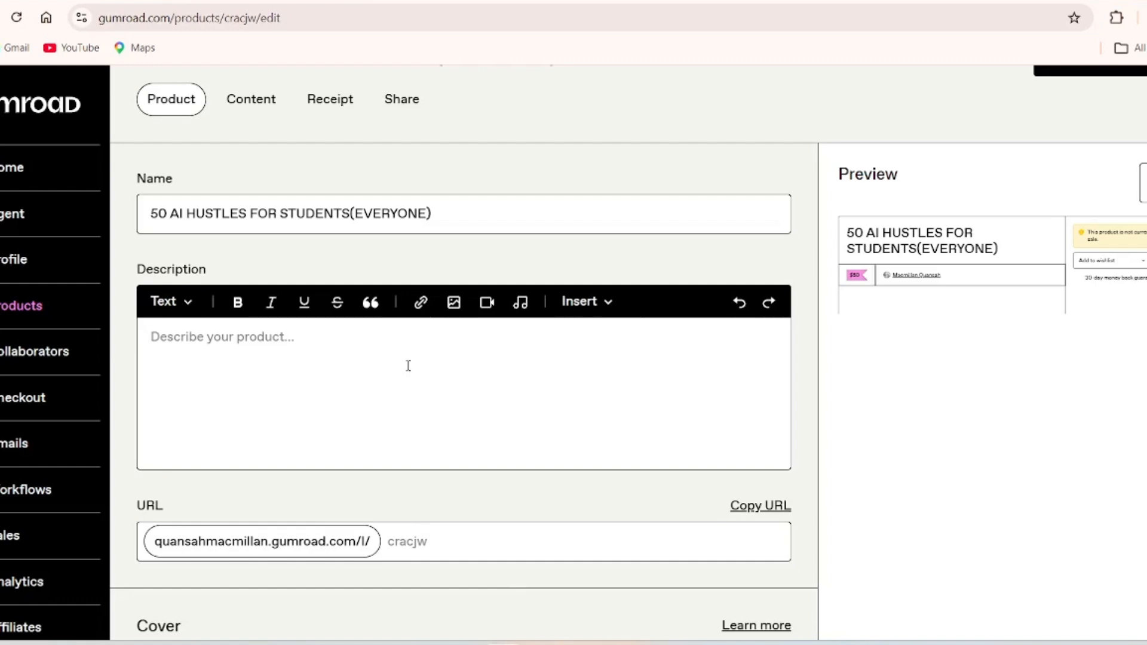
key(ctrl+v)
scroll(408, 365, down, 4)
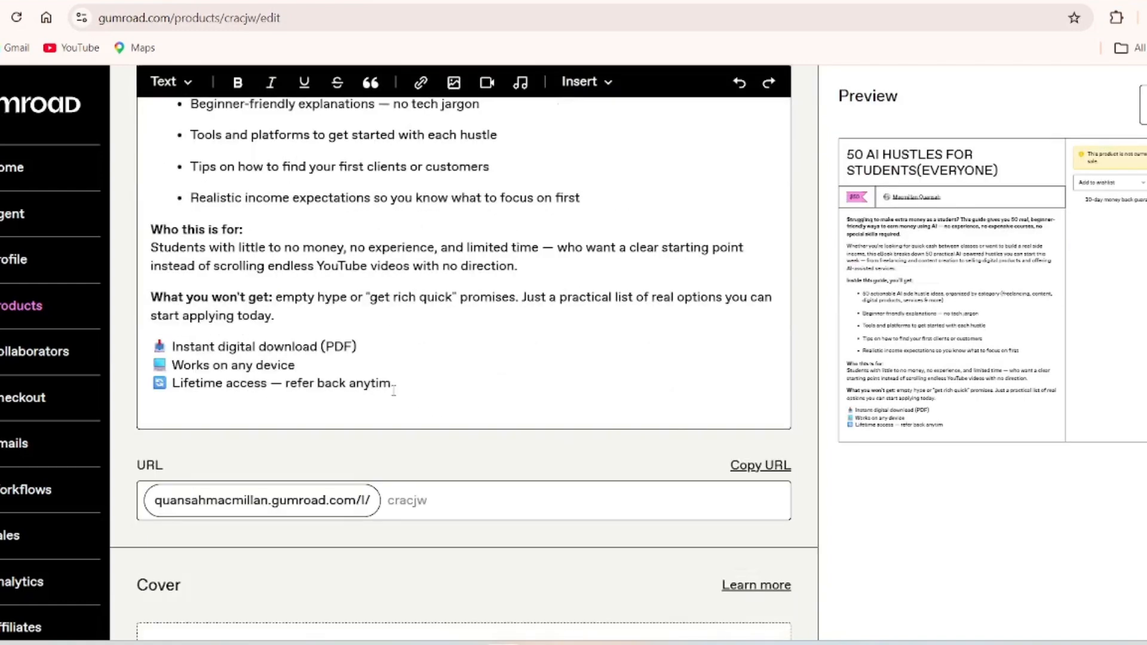
text(e)
scroll(549, 545, down, 1)
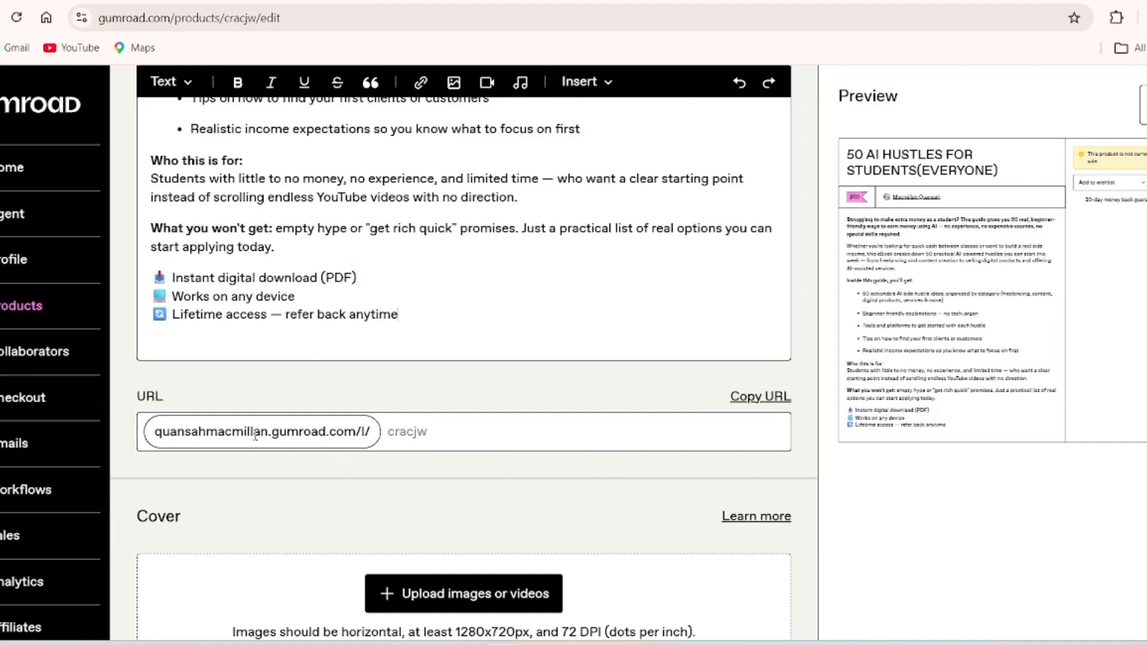
click(548, 330)
- Start uploading a cover image for the product from the computer's files
scroll(547, 358, down, 1)
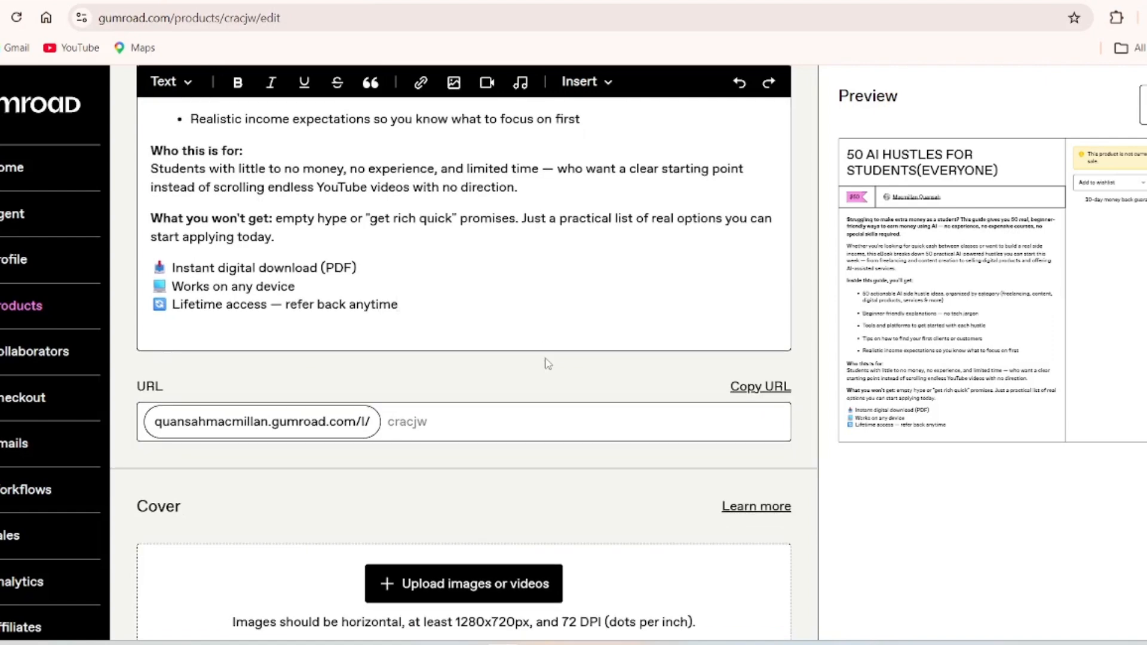
scroll(548, 364, down, 1)
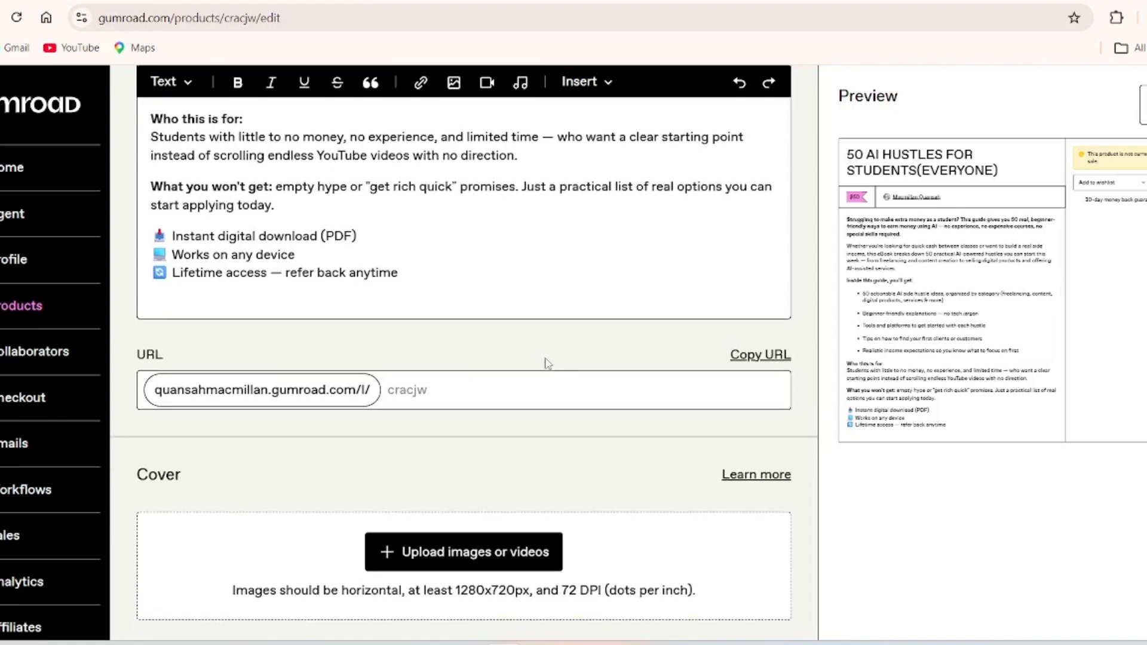
scroll(548, 364, down, 1)
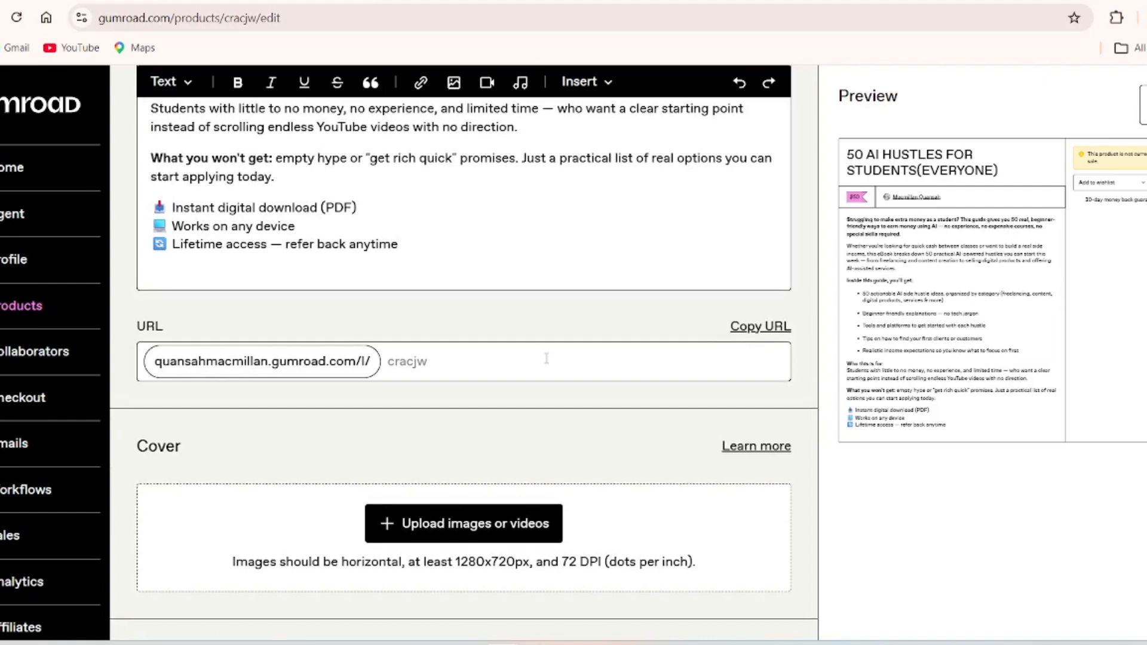
scroll(547, 358, down, 1)
scroll(366, 384, down, 1)
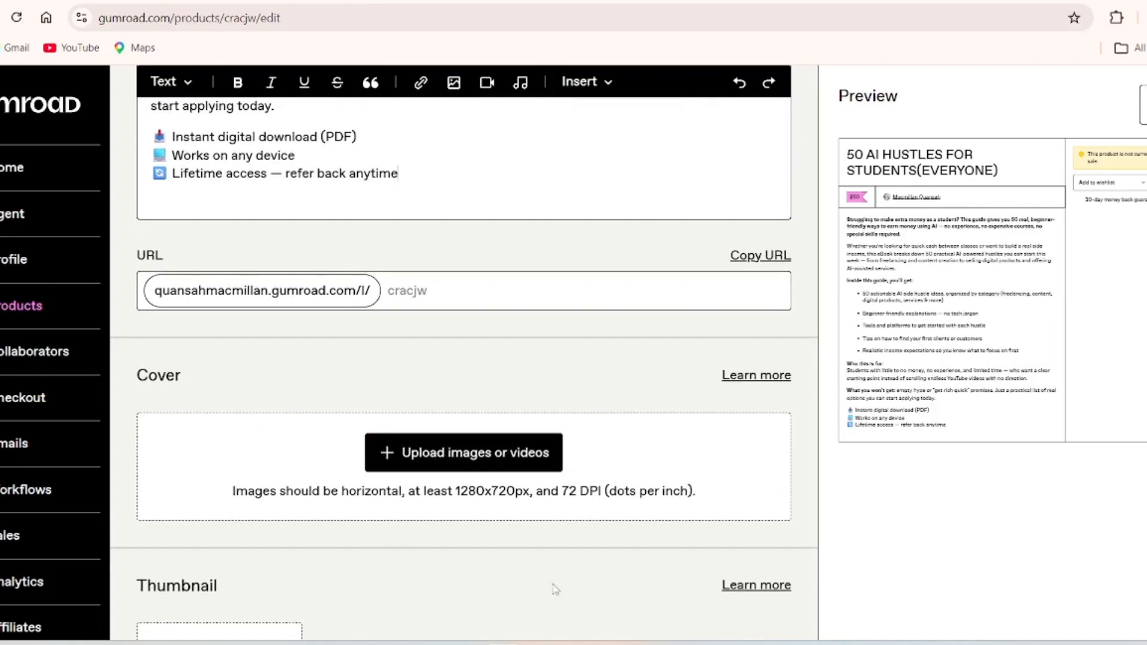
mouse_move(540, 643)
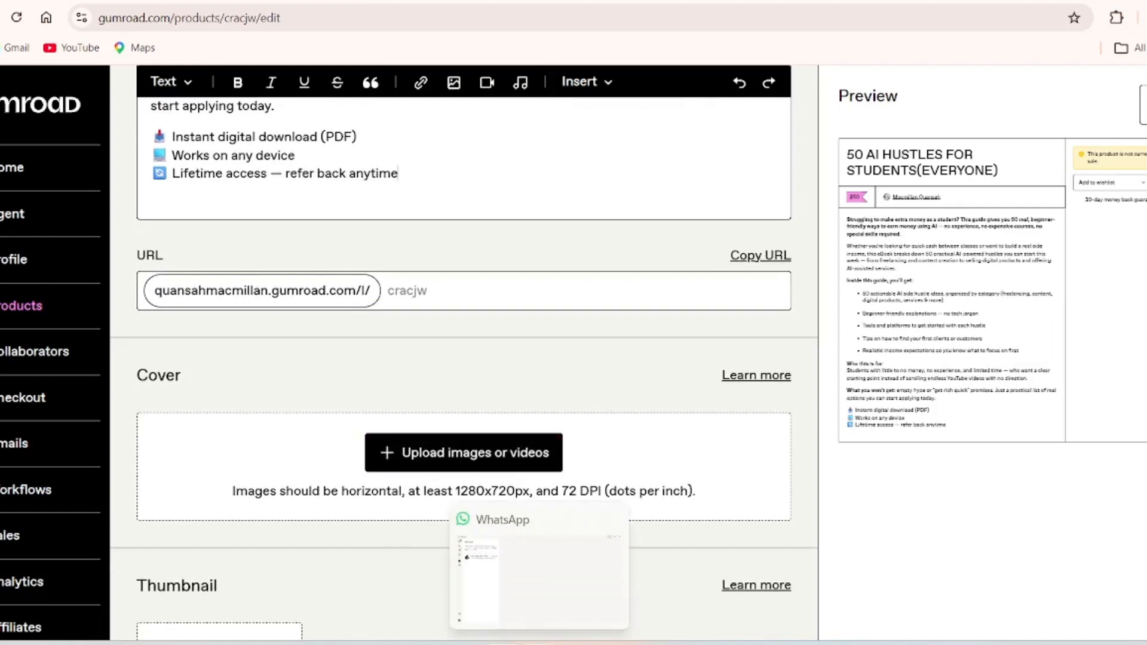
click(507, 448)
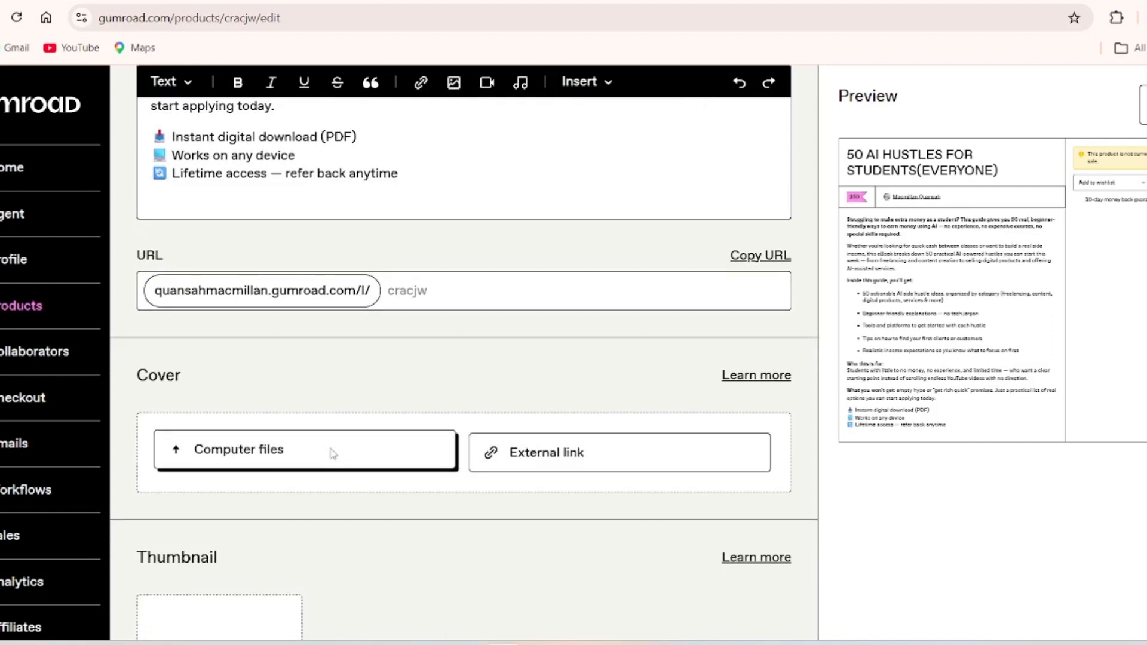
click(248, 456)
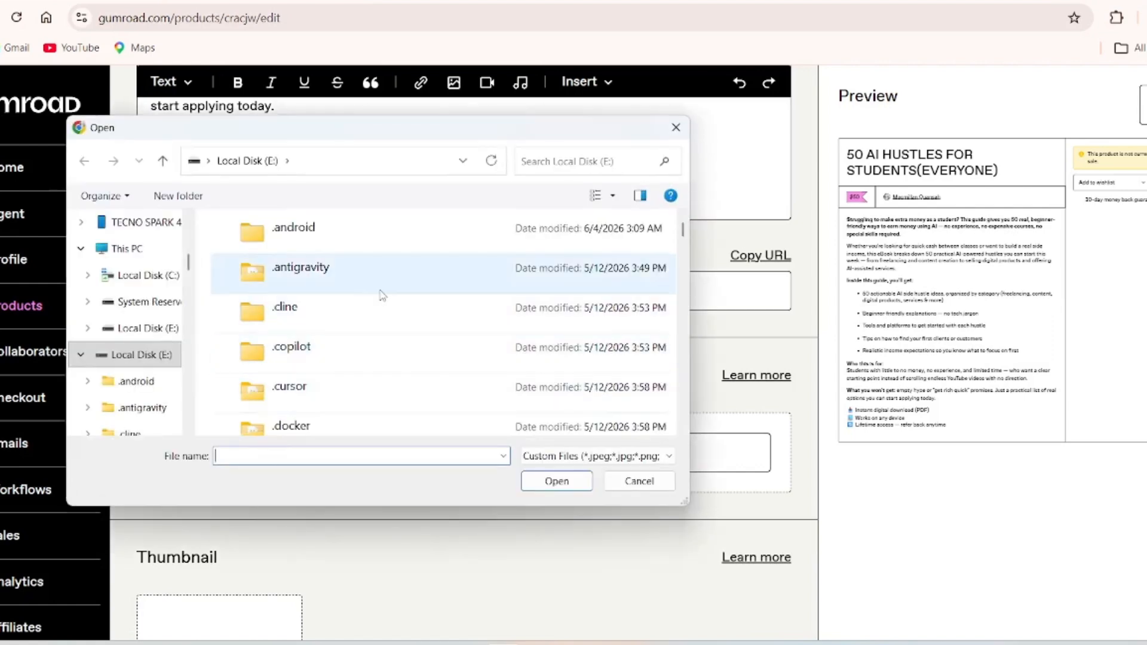
- Search Local Disk (E:) for image files matching "thumb"
scroll(379, 295, down, 2)
click(562, 161)
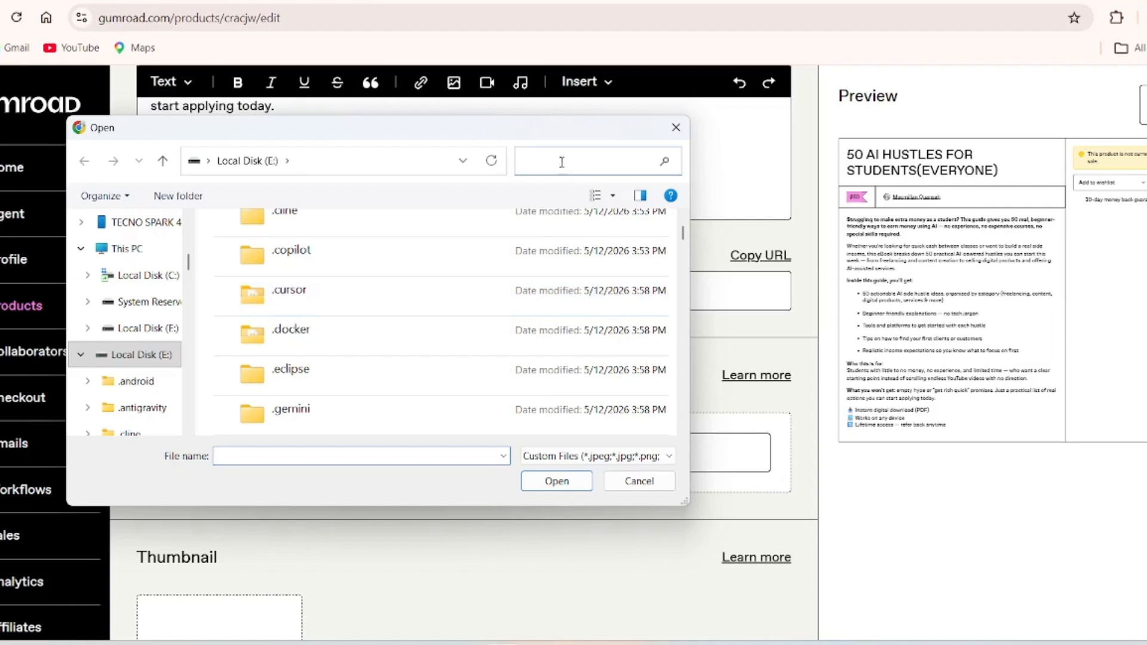
text(thu)
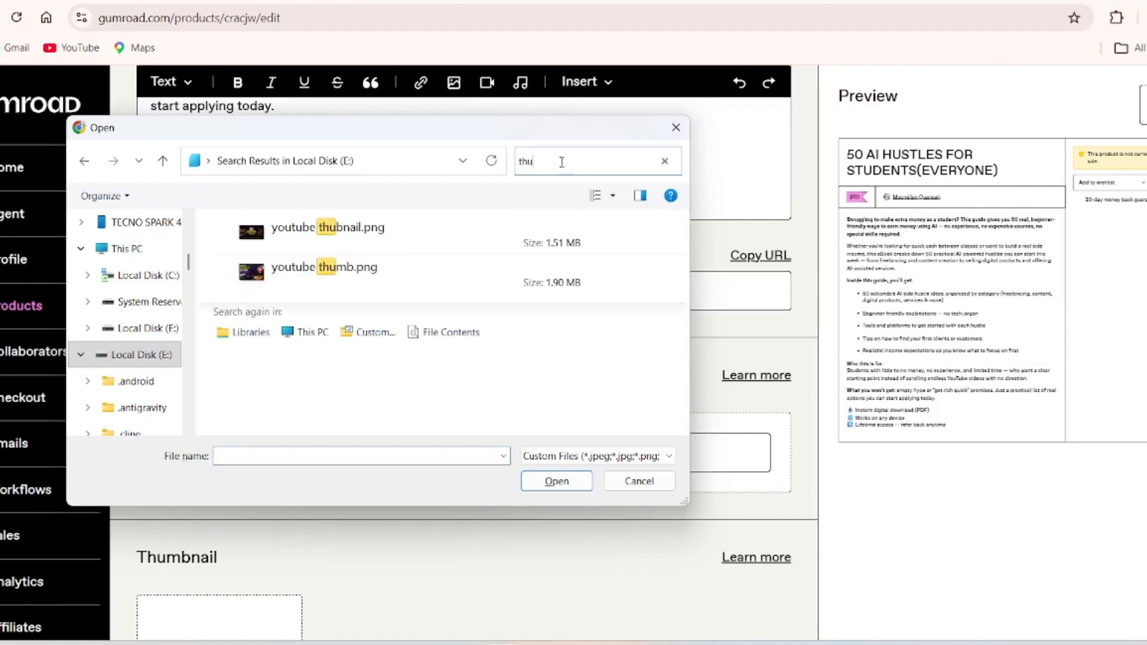
text(mb)
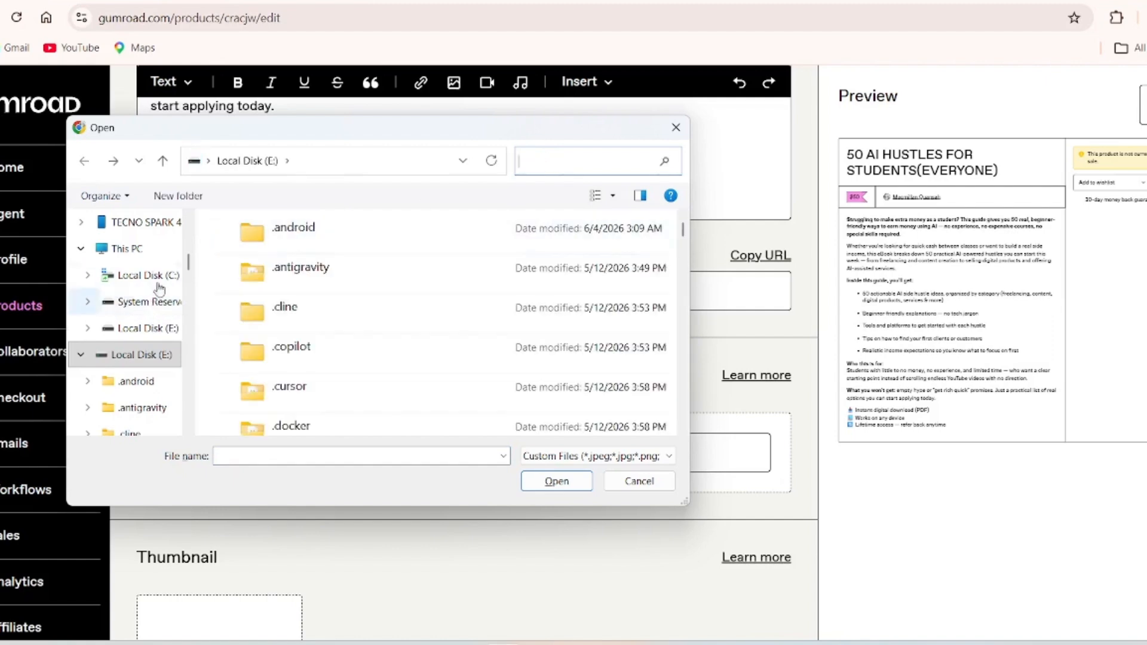
- Upload ebokt.png from Local Disk (E:) as the product's cover image
scroll(150, 256, up, 5)
scroll(368, 344, down, 6)
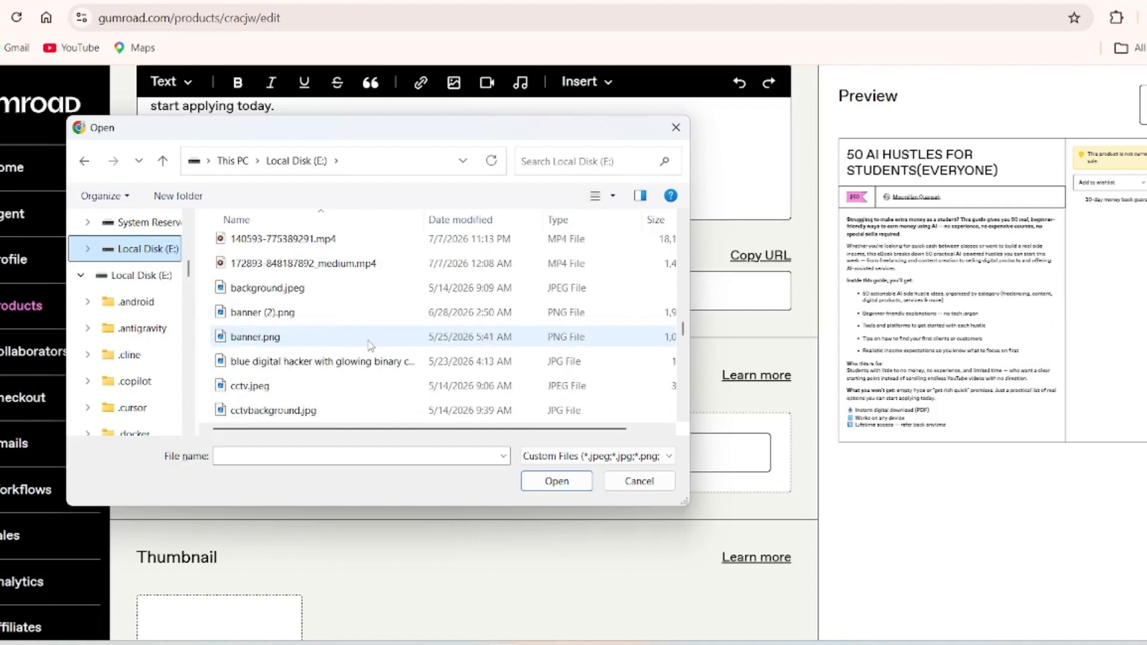
scroll(369, 346, down, 6)
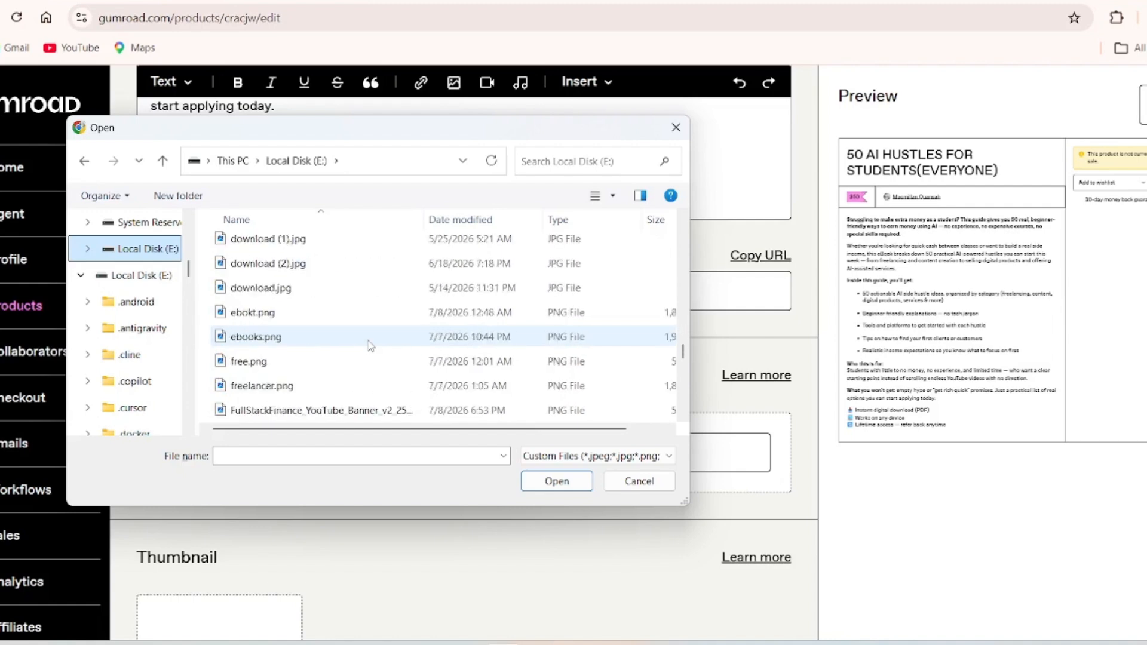
double_click(331, 312)
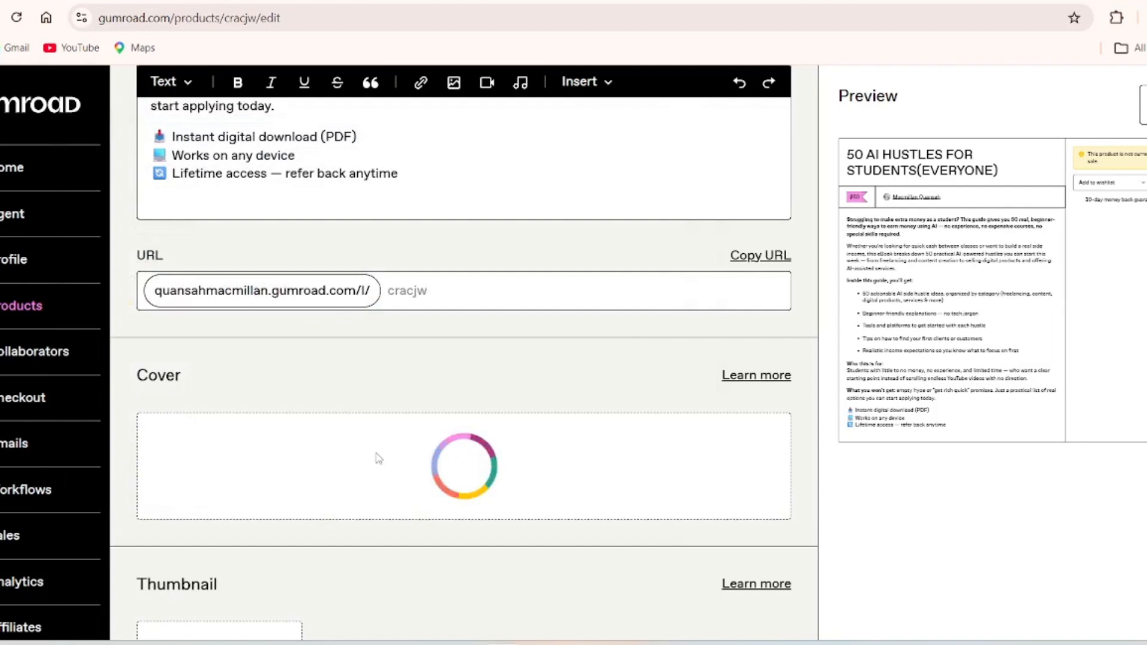
- Examine the uploaded cover image and the Thumbnail section with its image format requirements
scroll(377, 457, down, 2)
scroll(377, 453, down, 3)
scroll(377, 453, down, 1)
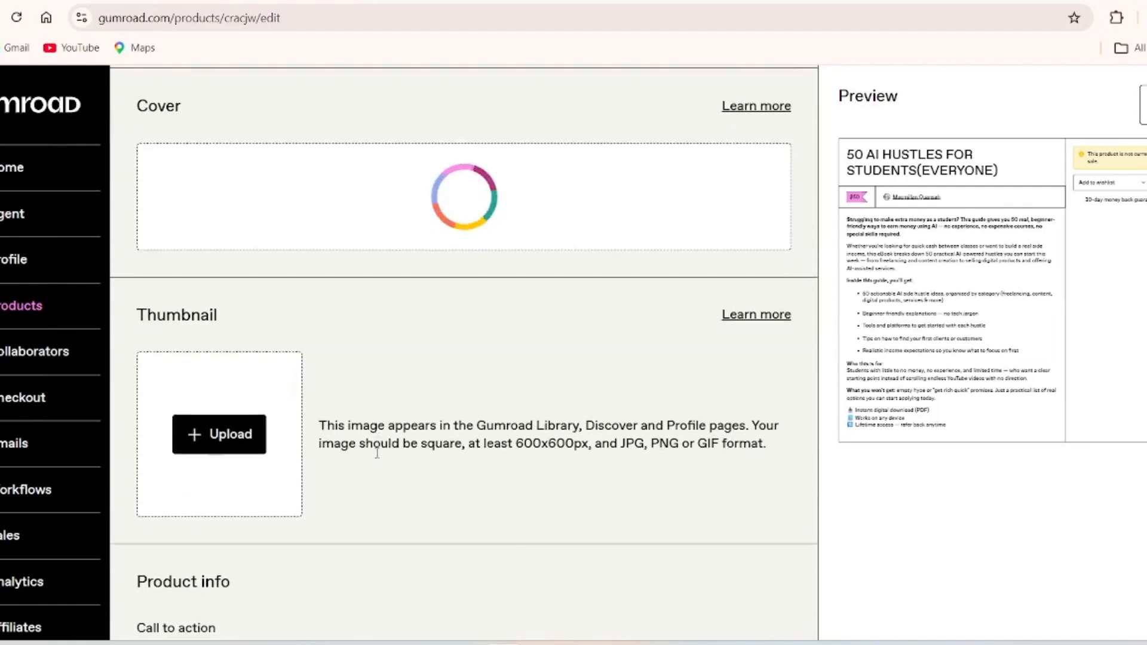
scroll(376, 457, up, 4)
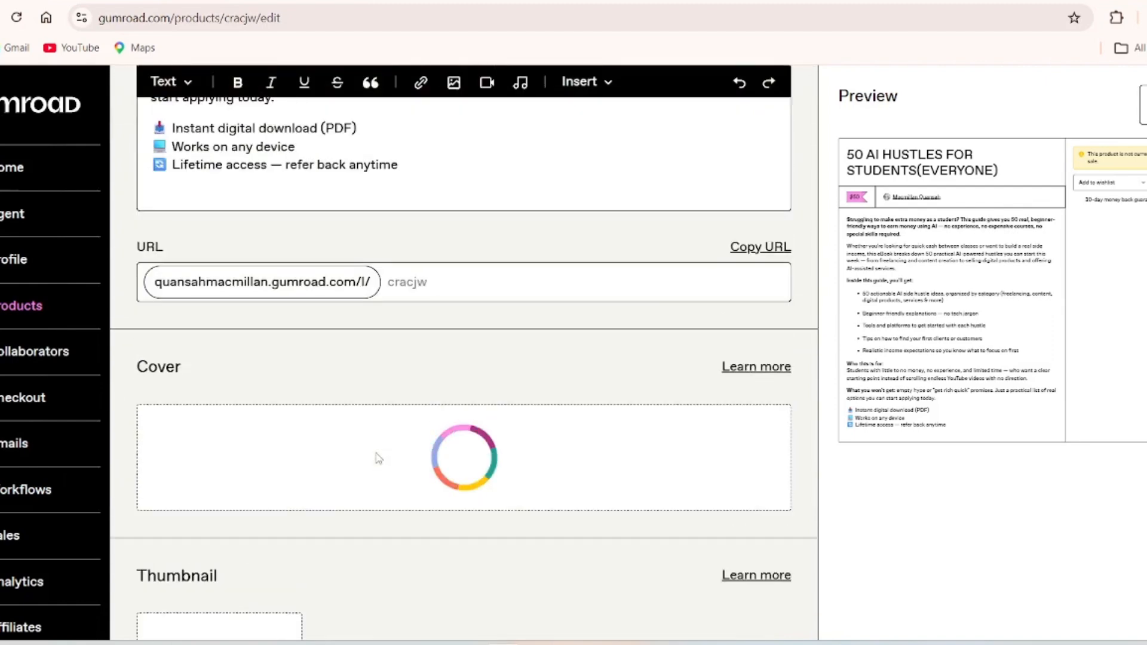
scroll(376, 460, down, 4)
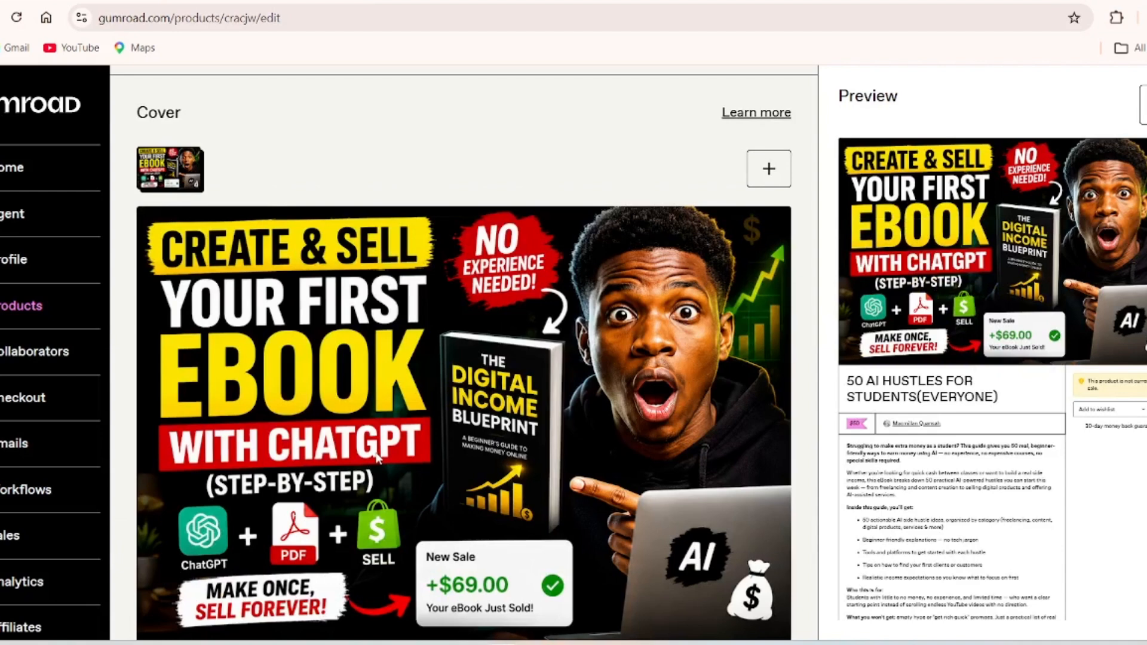
scroll(401, 490, down, 1)
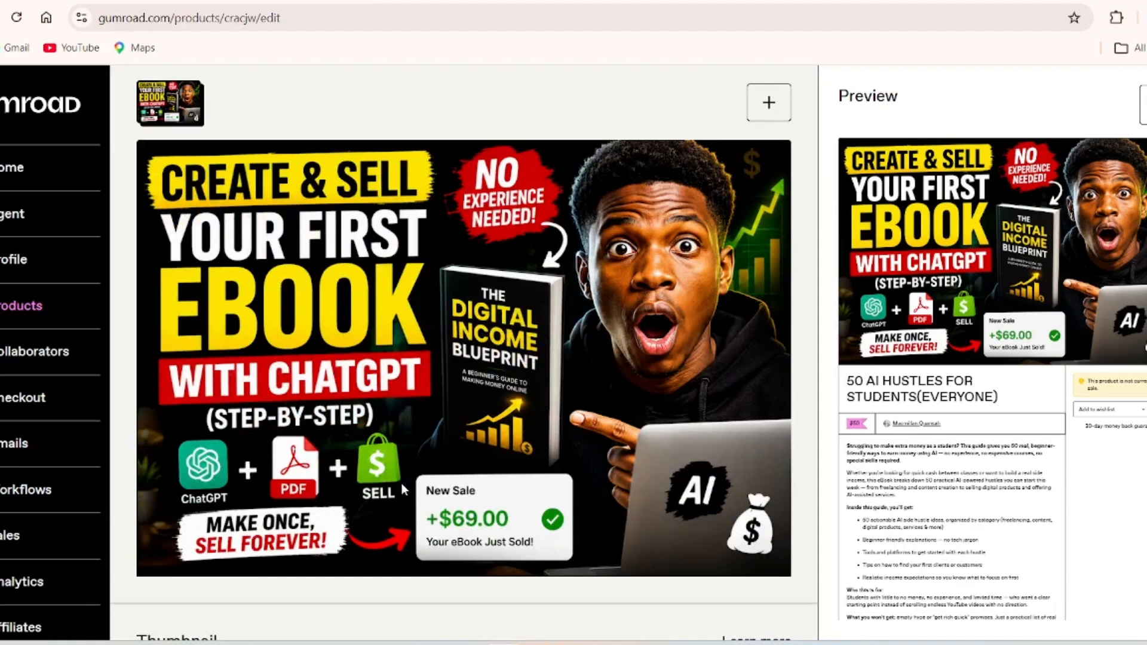
scroll(402, 483, down, 4)
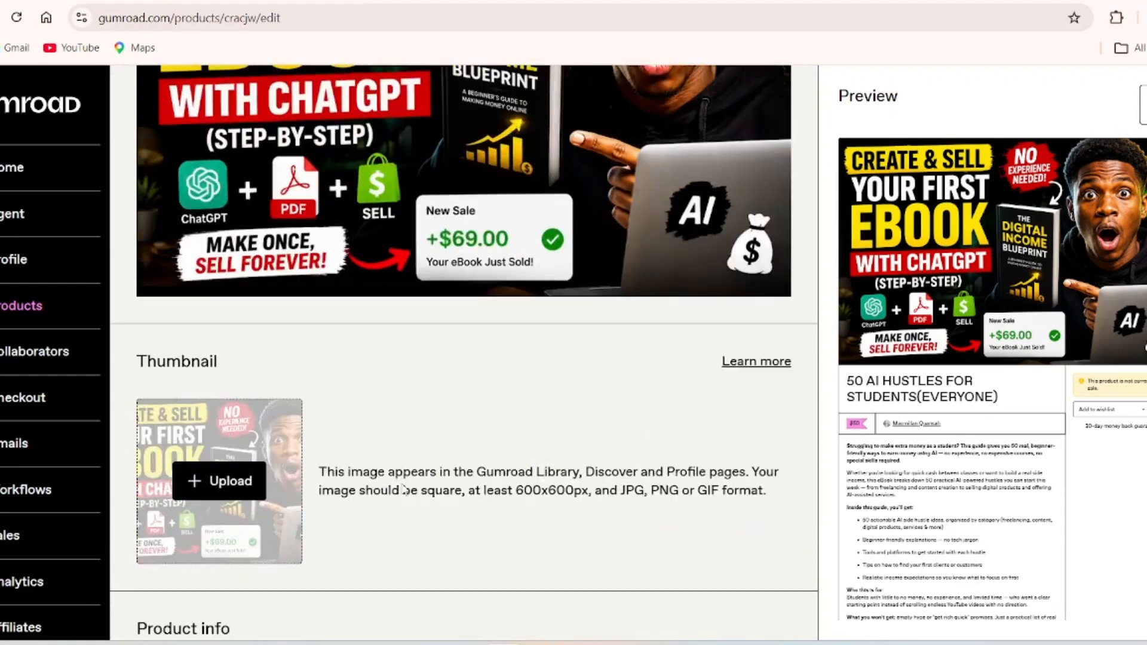
scroll(402, 483, up, 3)
scroll(402, 483, up, 1)
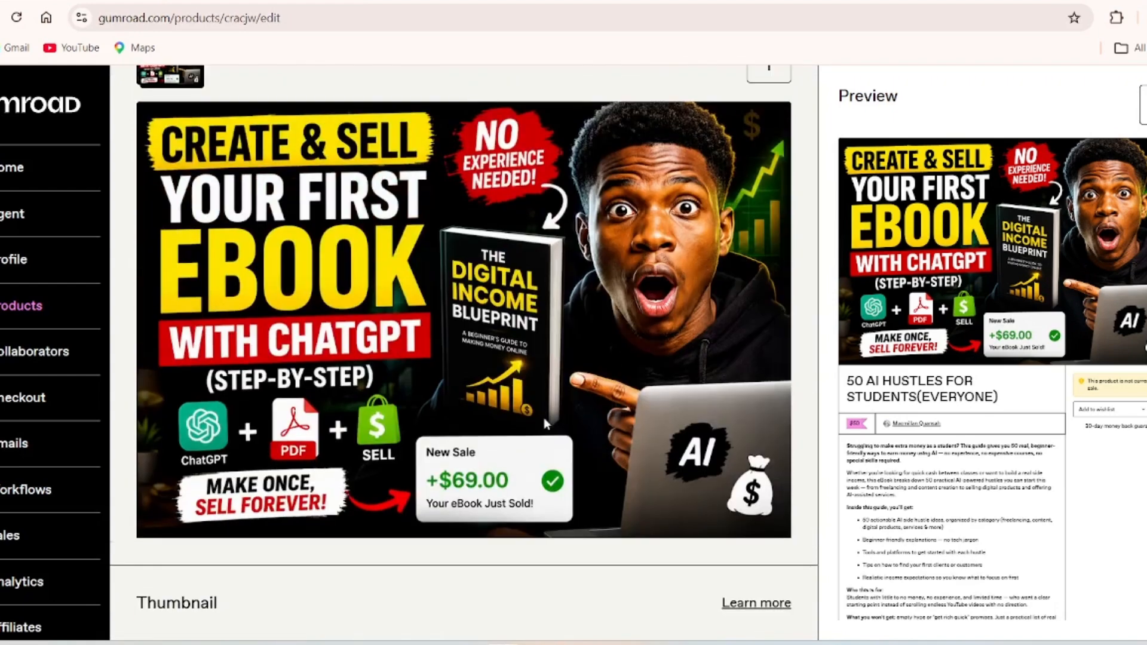
scroll(544, 417, up, 1)
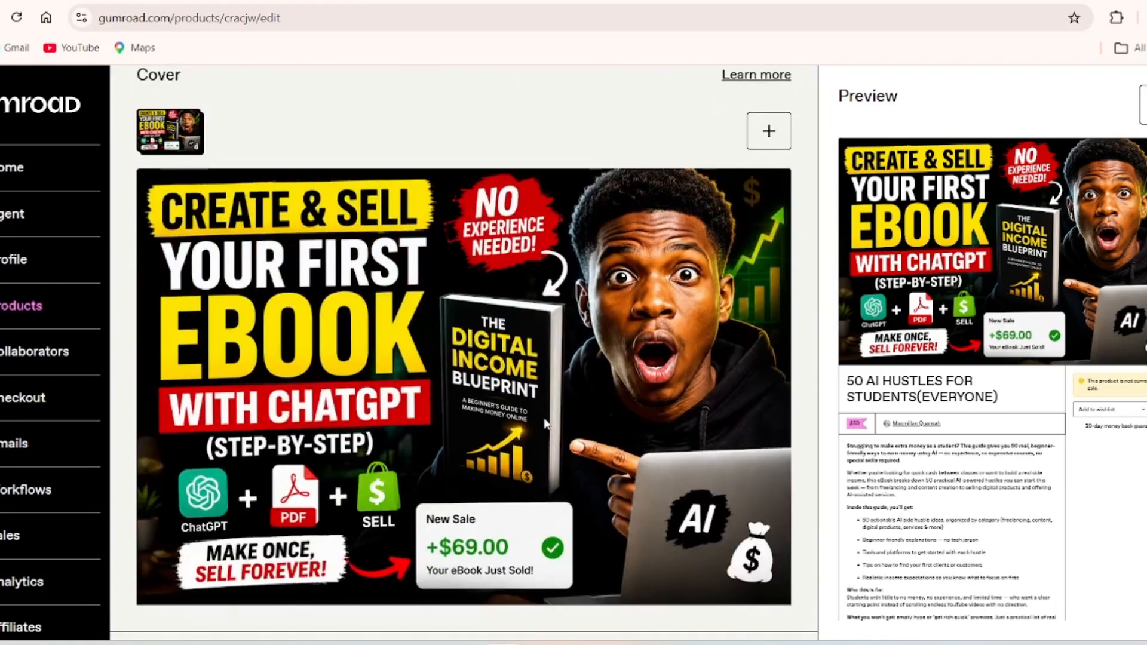
scroll(544, 422, down, 1)
scroll(545, 423, down, 8)
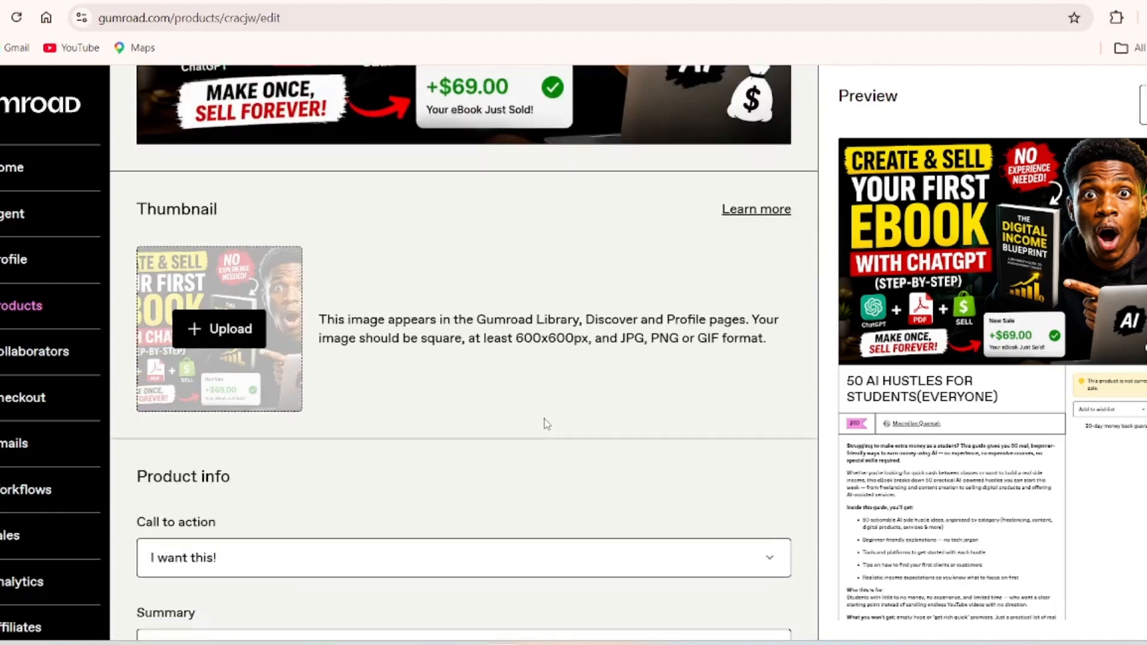
scroll(544, 423, up, 7)
scroll(548, 425, up, 1)
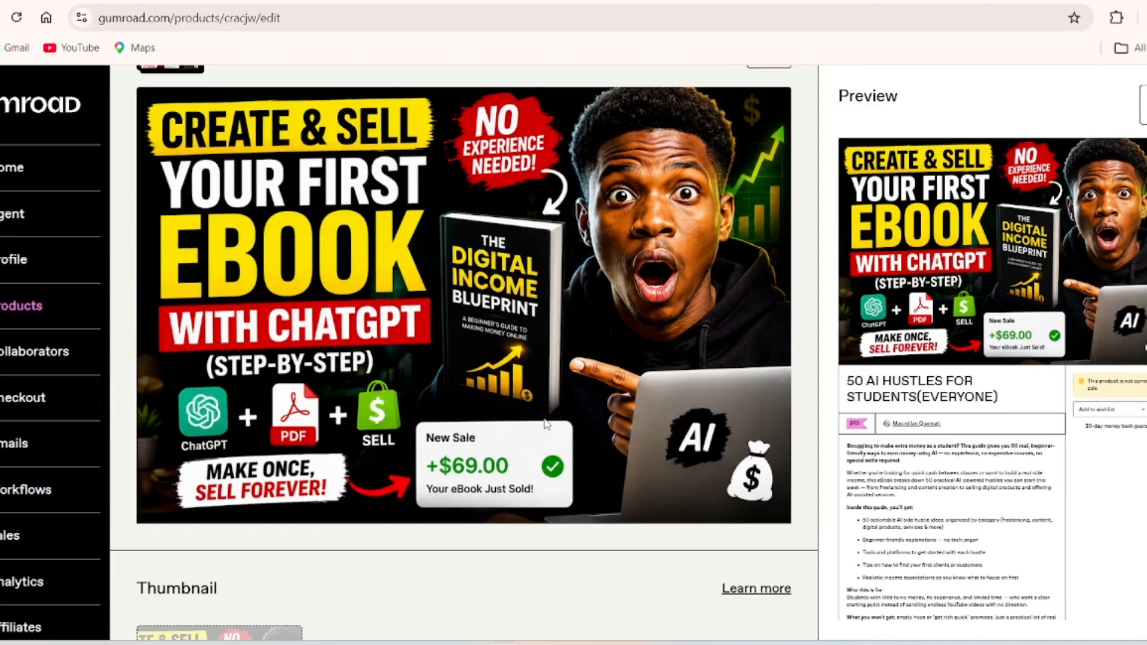
scroll(545, 423, up, 2)
scroll(544, 423, down, 6)
scroll(546, 424, up, 2)
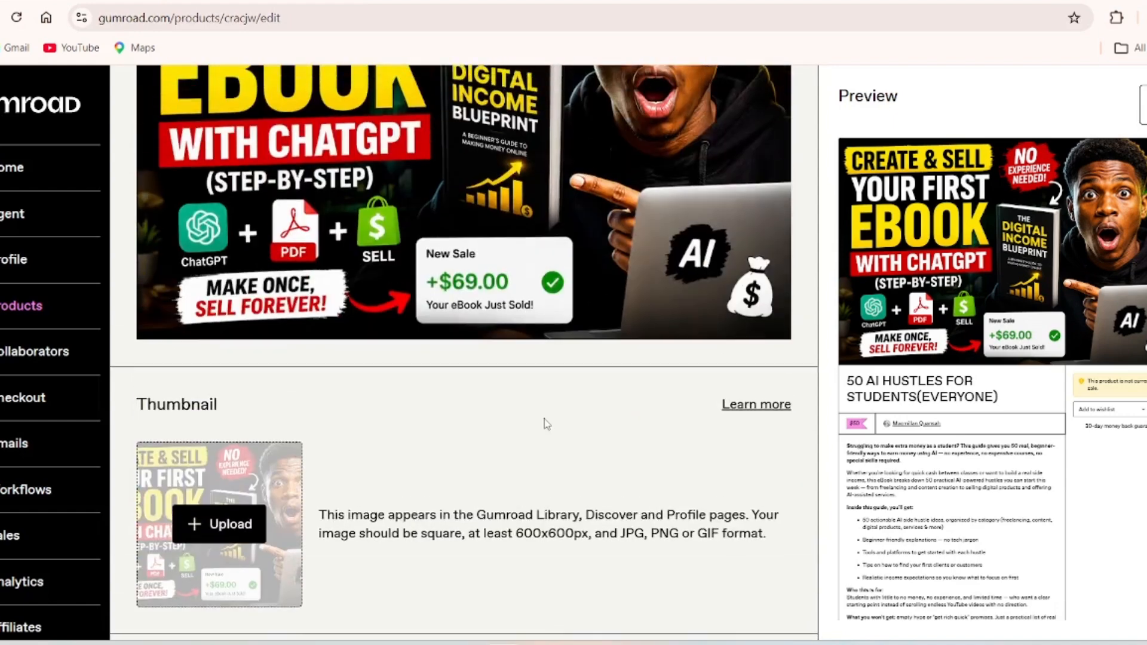
scroll(545, 423, down, 6)
scroll(544, 423, up, 7)
scroll(543, 423, down, 1)
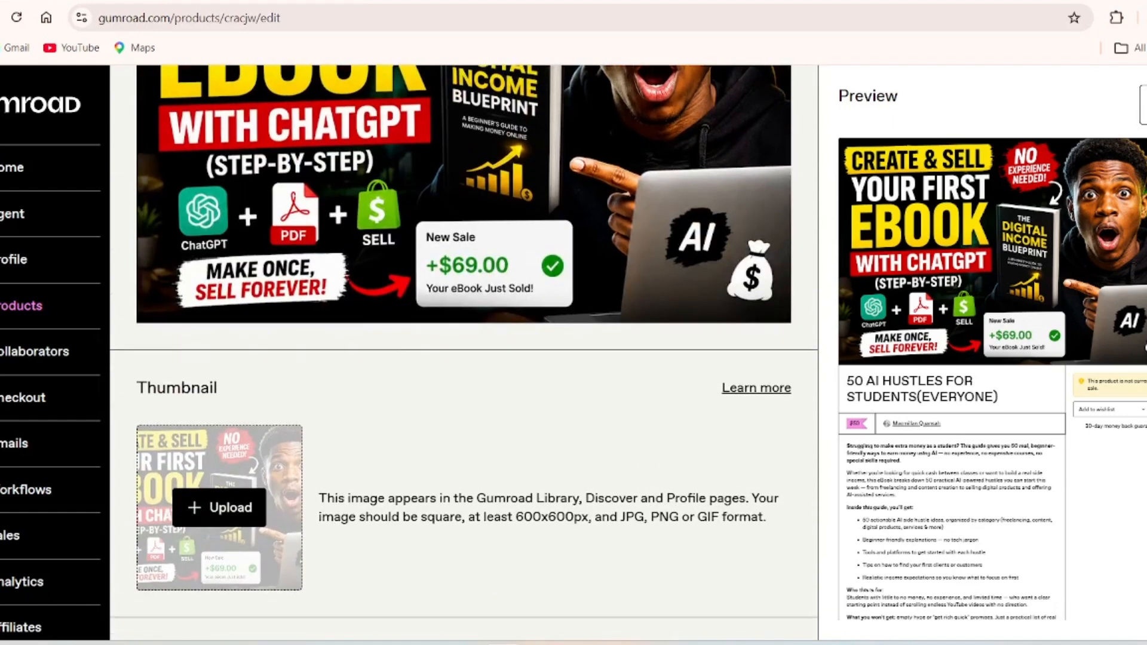
- Search Google for "canva" in a new browser tab and open the Canva website
key(ctrl+t)
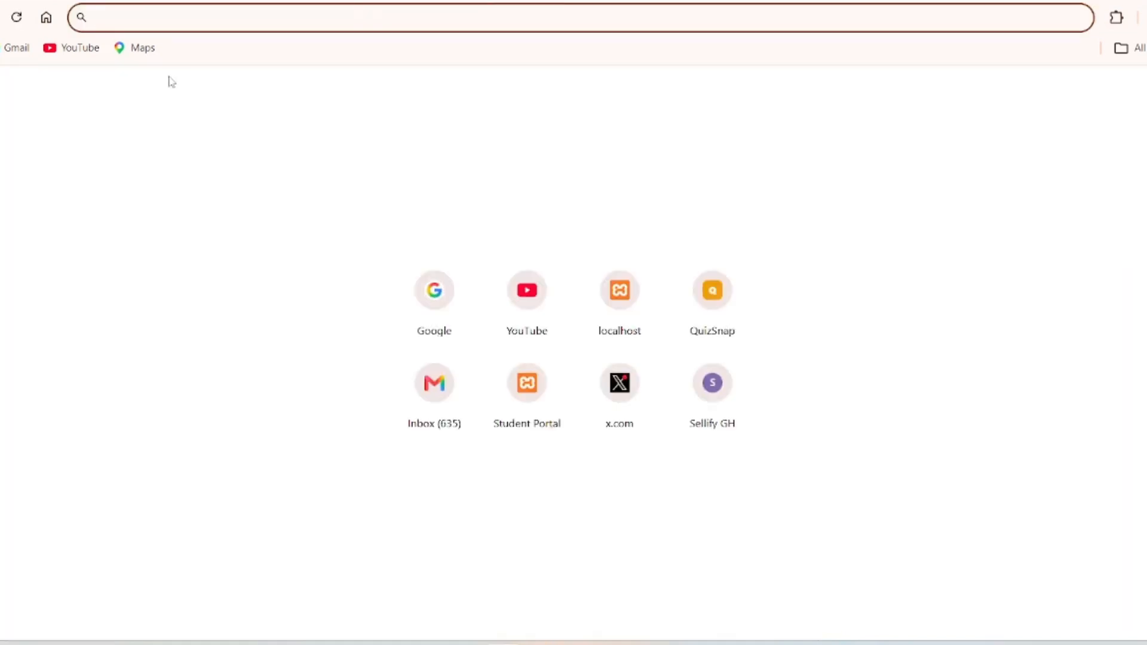
click(466, 307)
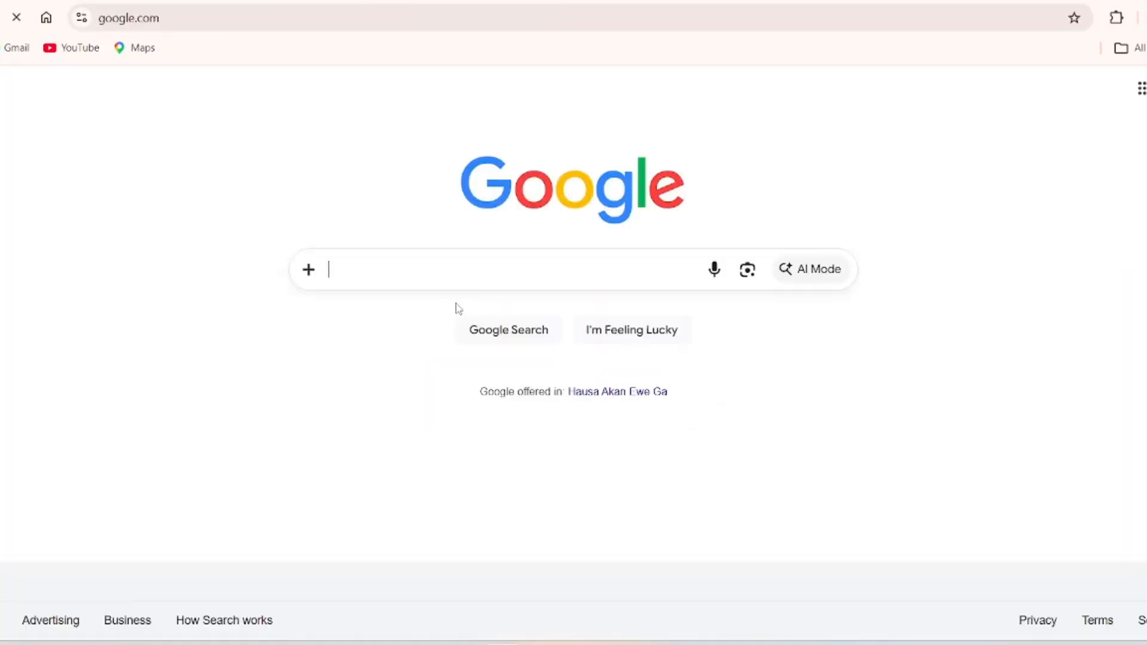
text(ca)
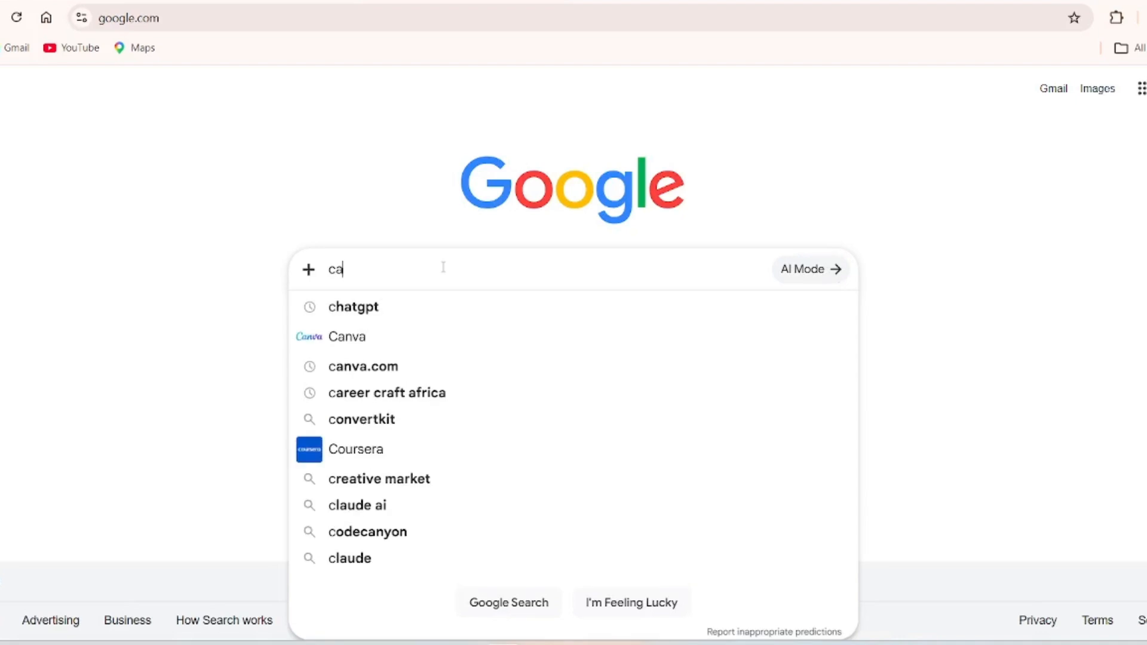
text(nva)
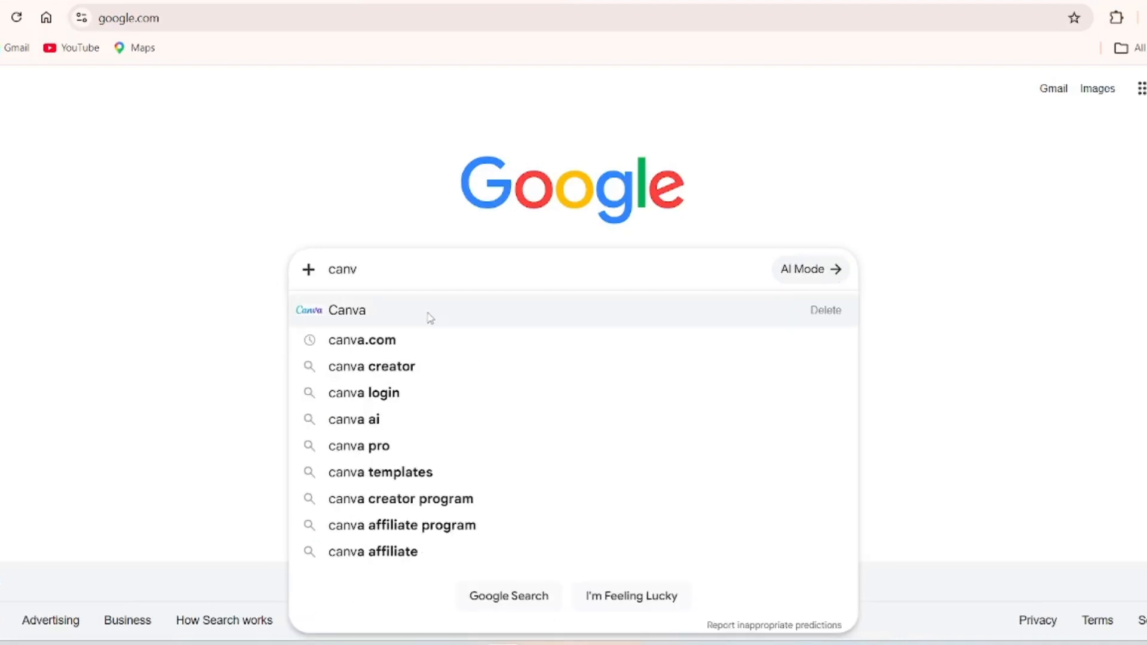
click(428, 315)
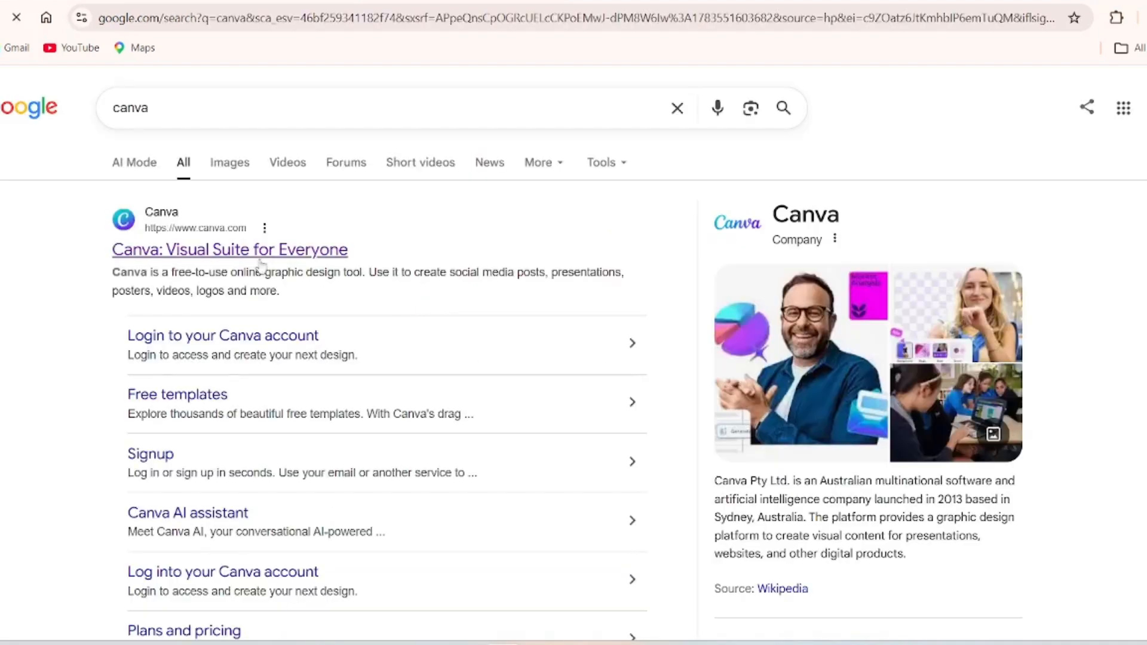
click(265, 258)
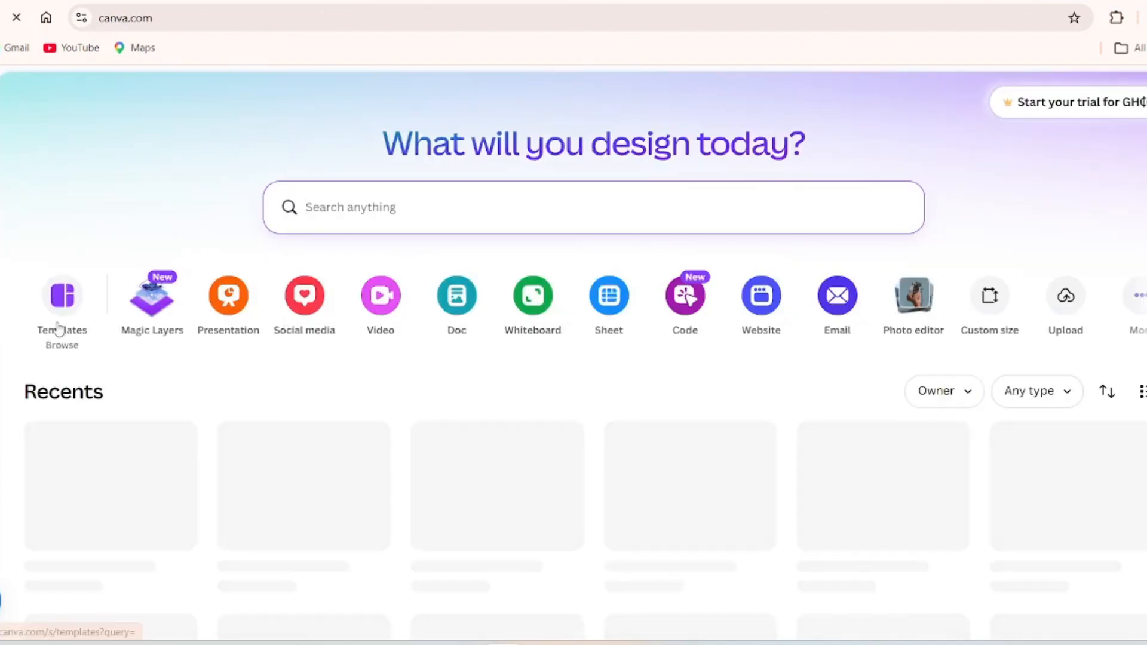
- Search Canva's templates for "ebooks" and browse the ebook cover designs
click(58, 330)
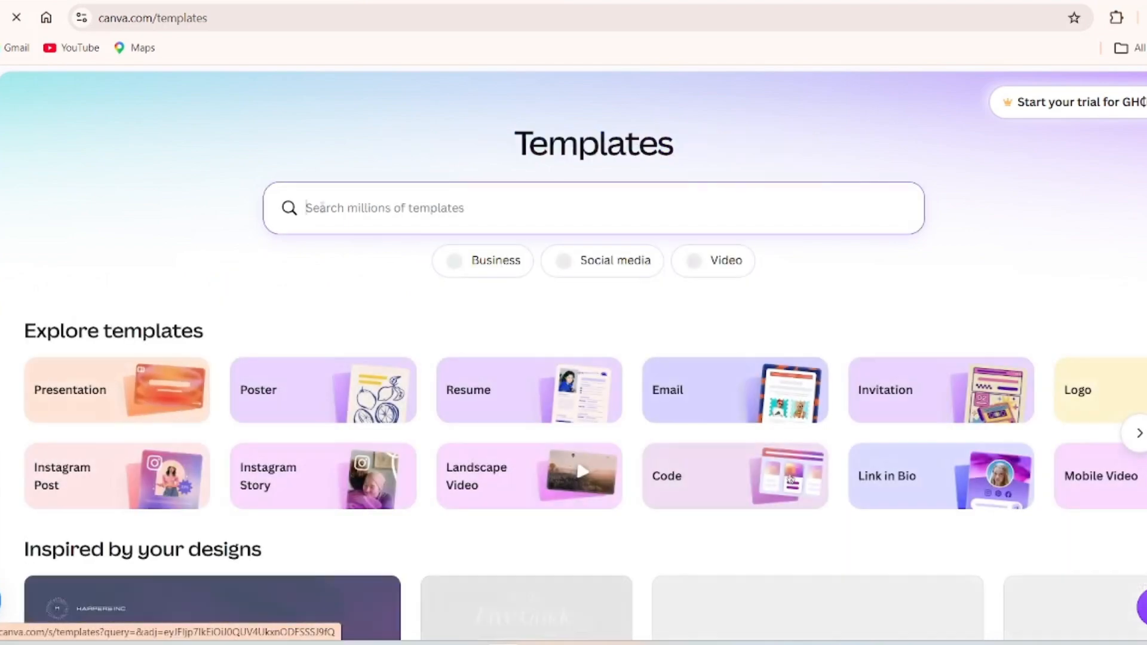
click(326, 208)
text(eb)
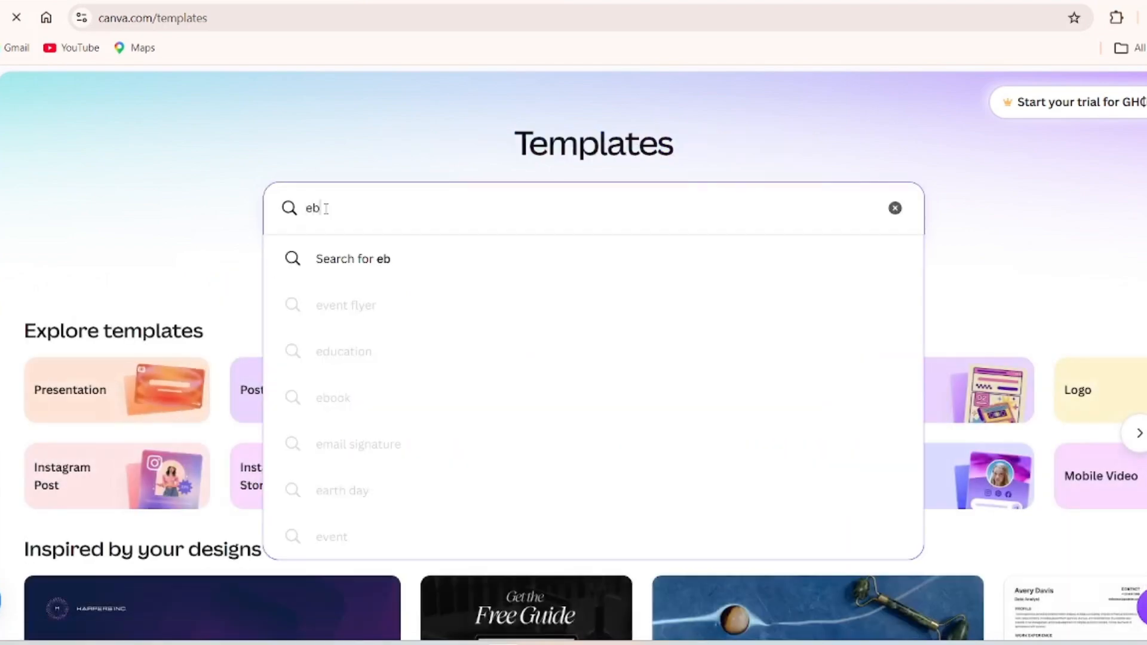
text(ooks)
key(Return)
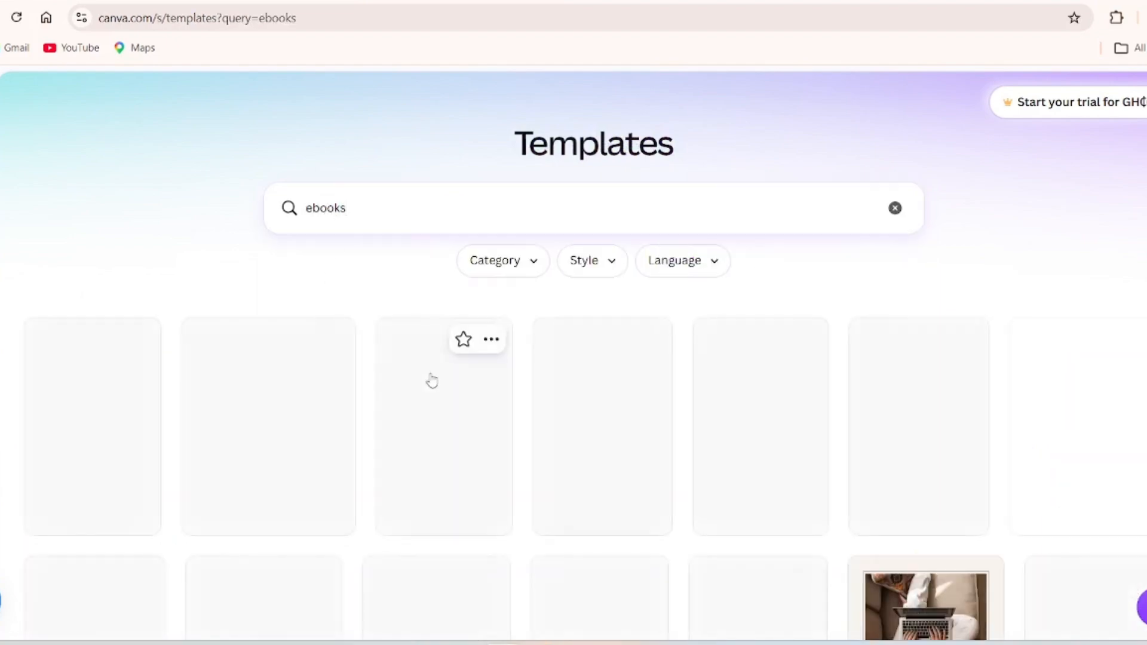
scroll(399, 426, down, 7)
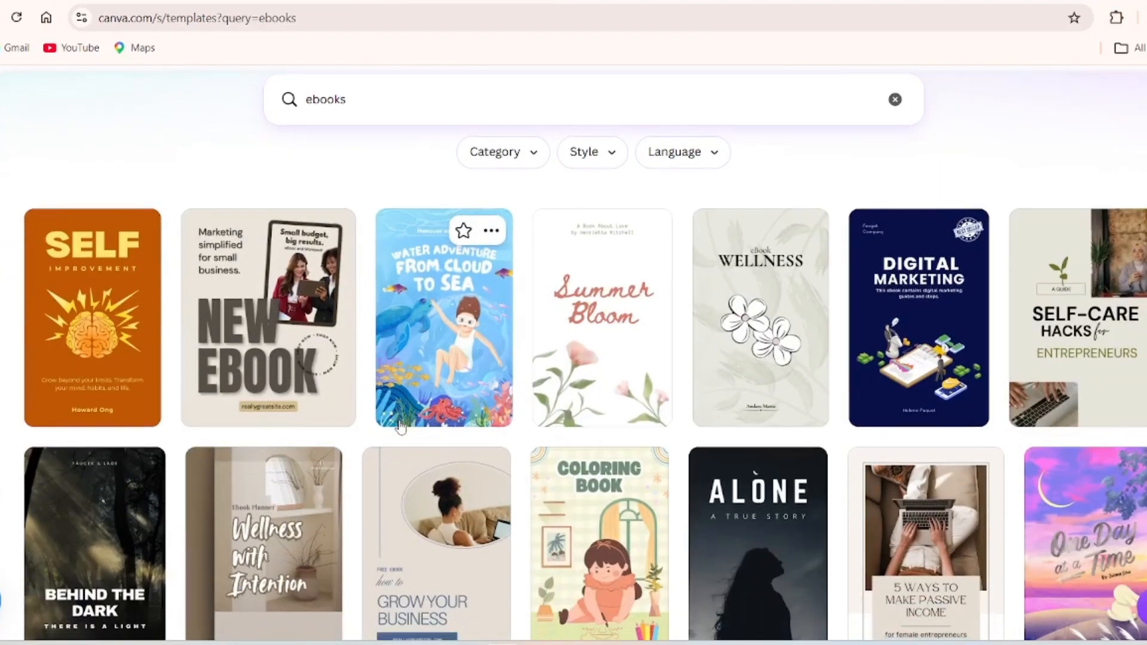
scroll(399, 427, down, 7)
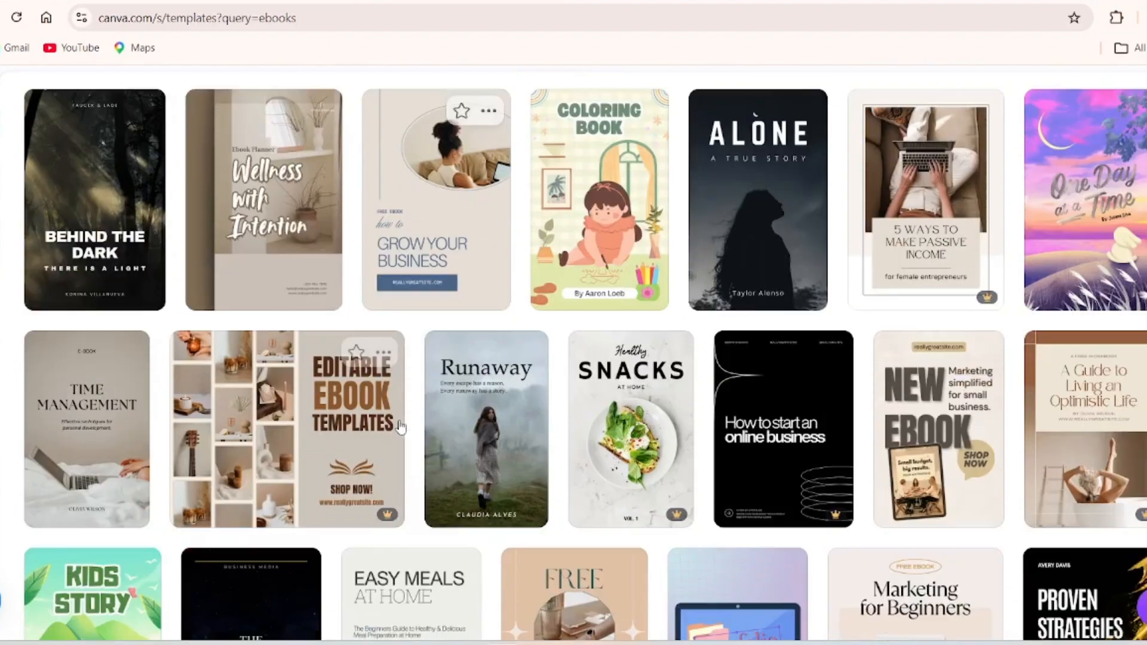
- Look further through the ebook cover templates for a design to customize
scroll(400, 426, down, 7)
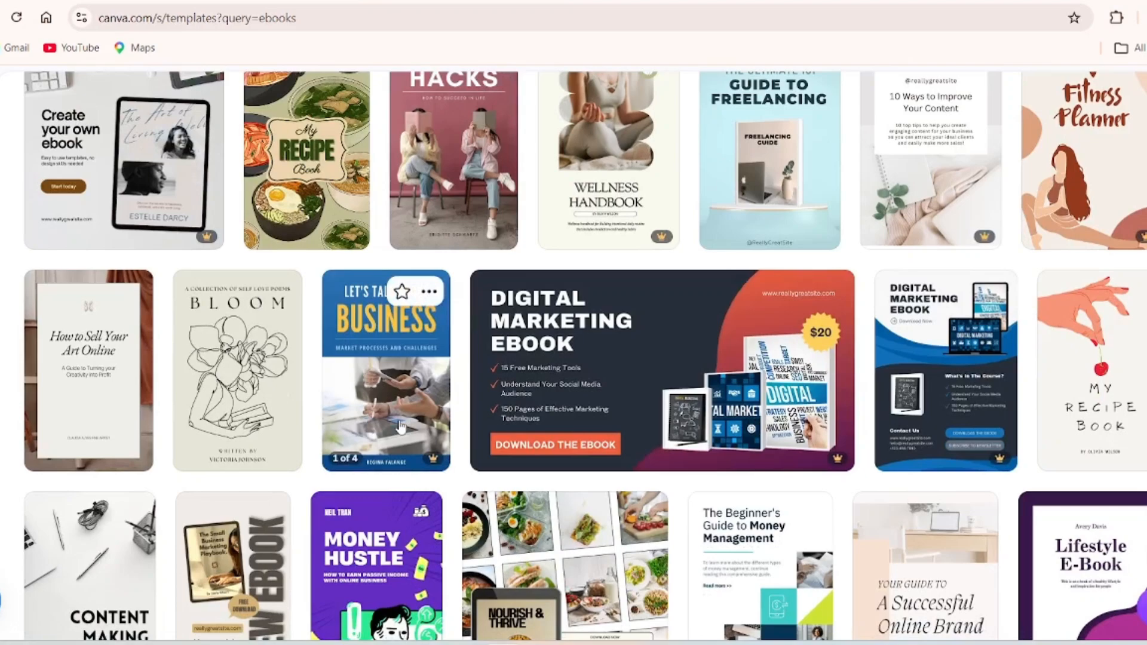
scroll(401, 427, down, 7)
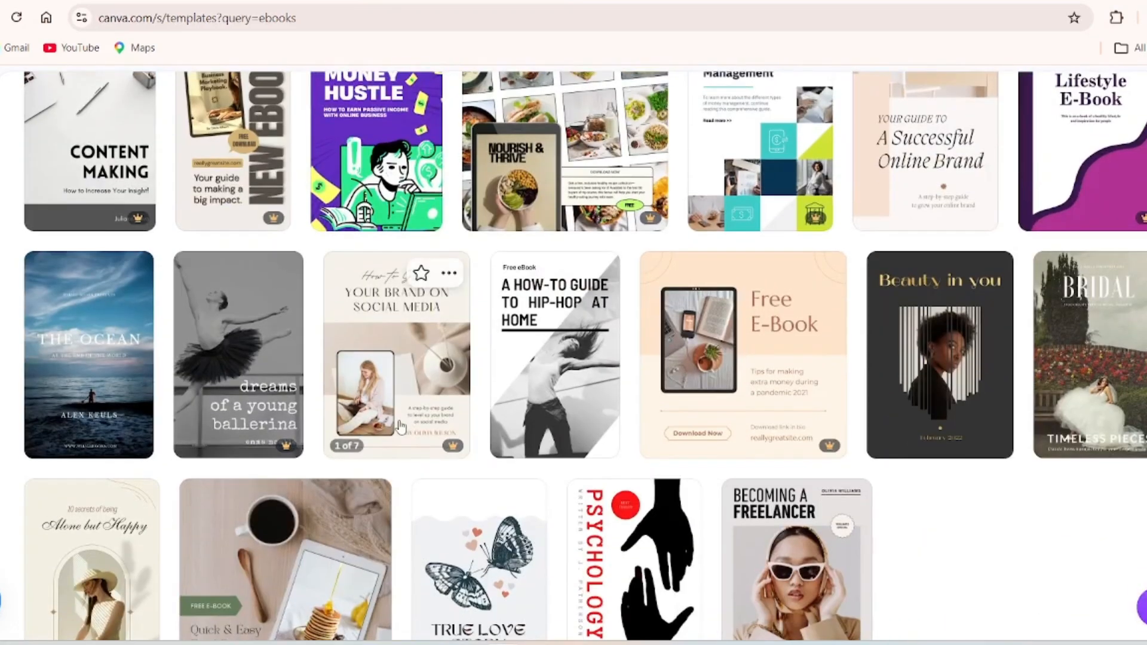
scroll(400, 427, down, 5)
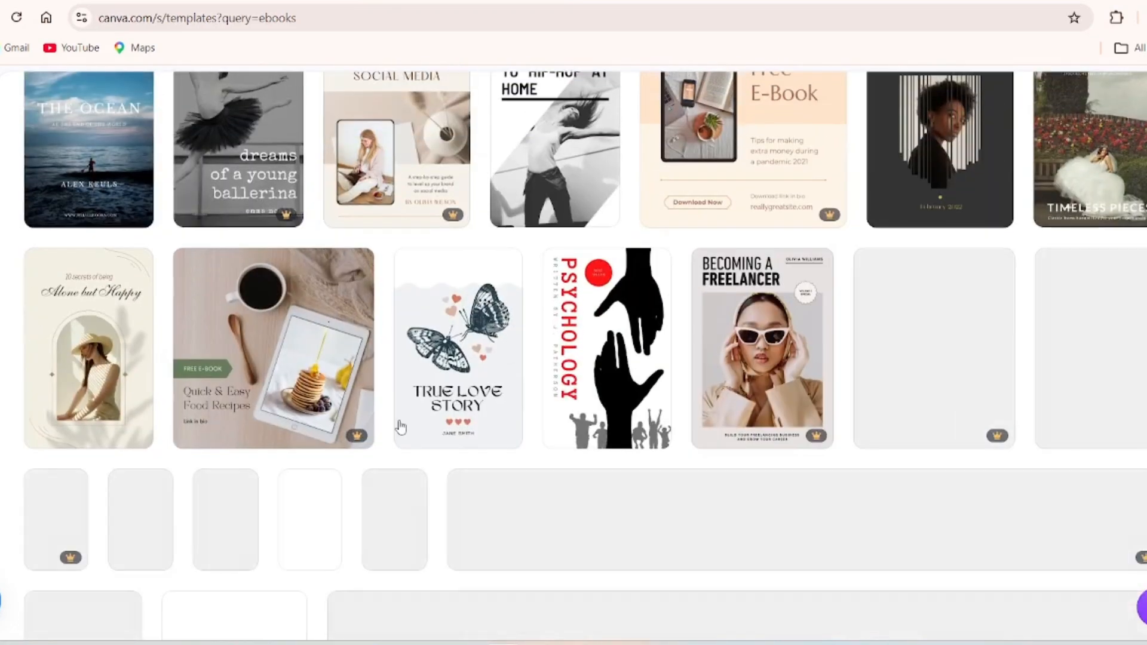
scroll(400, 427, down, 5)
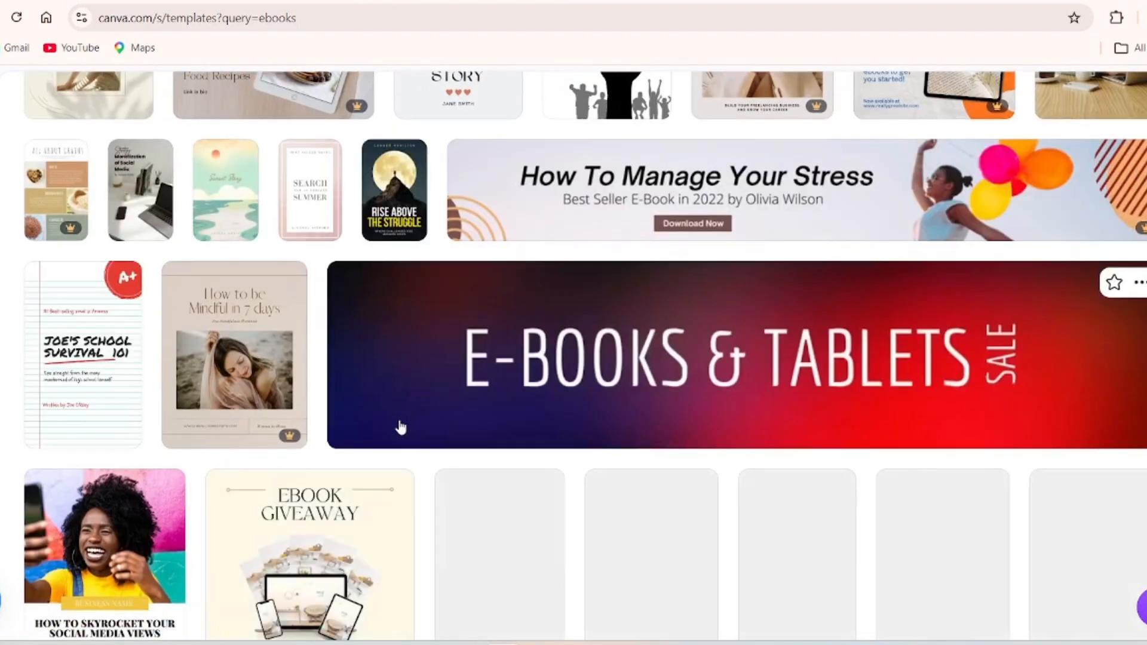
scroll(400, 427, down, 3)
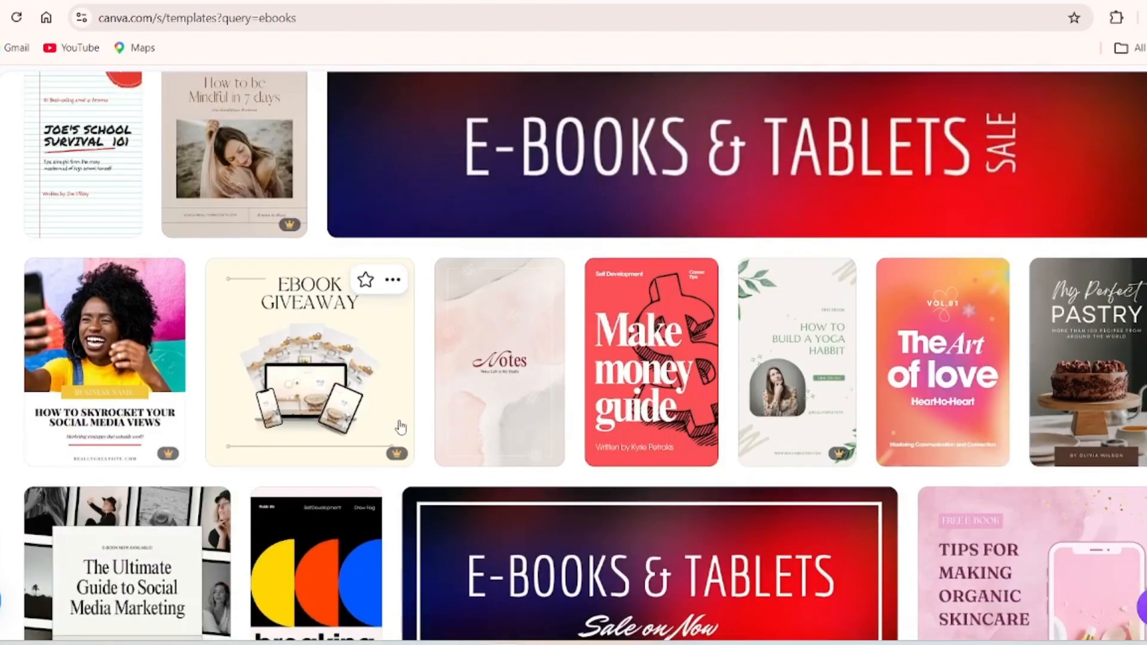
scroll(400, 426, down, 3)
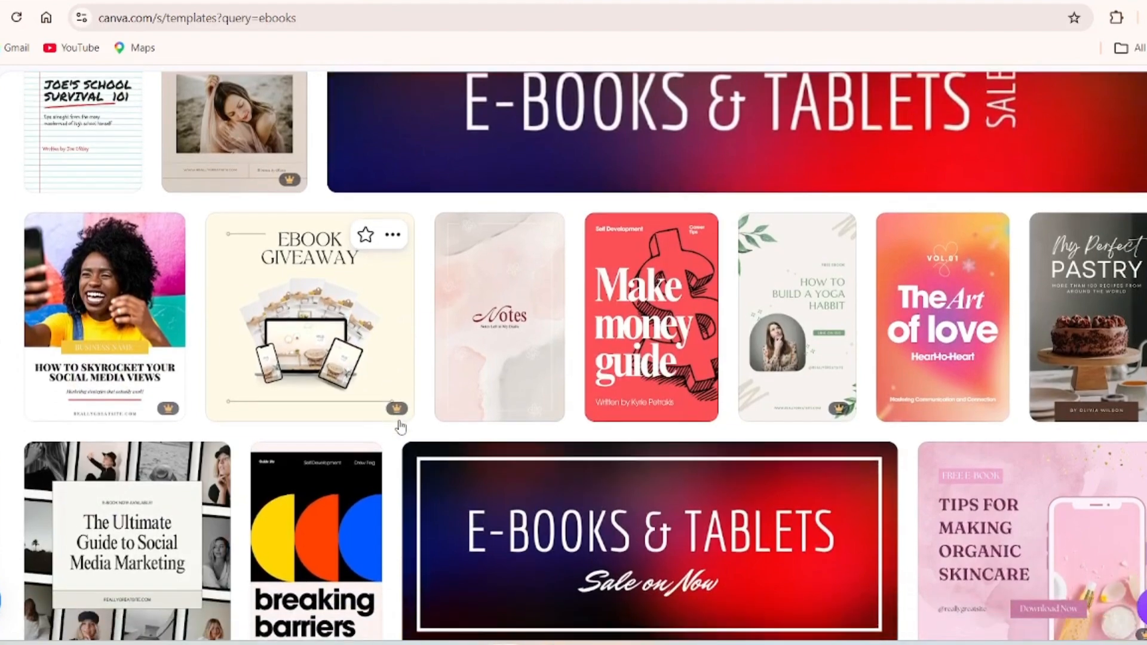
scroll(401, 427, down, 2)
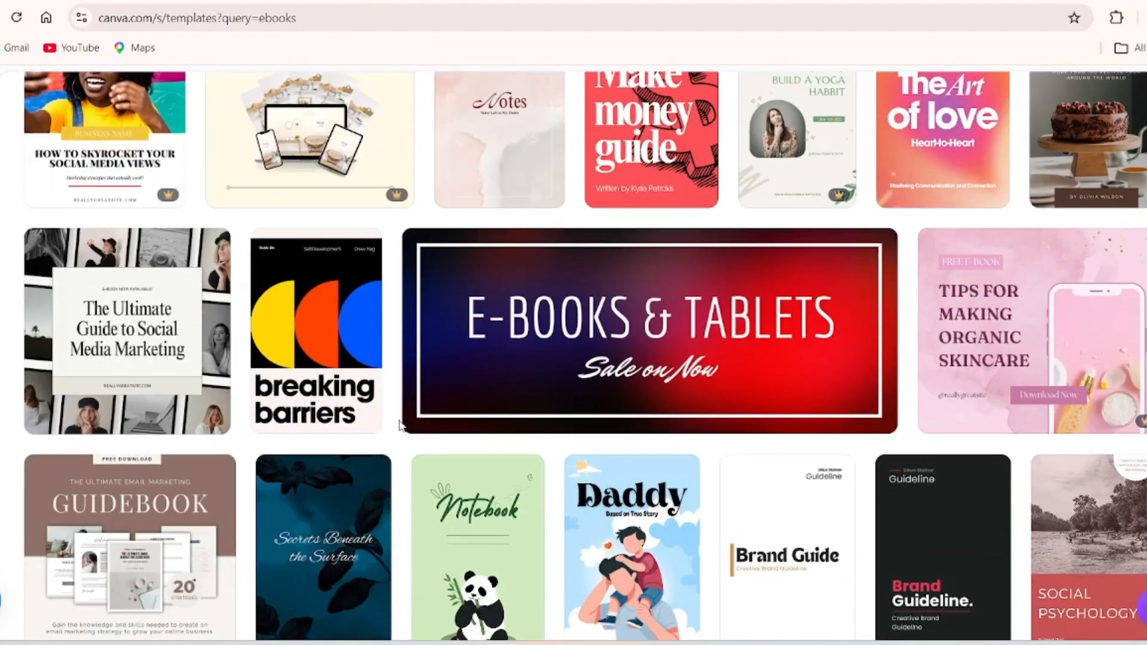
scroll(400, 427, up, 1)
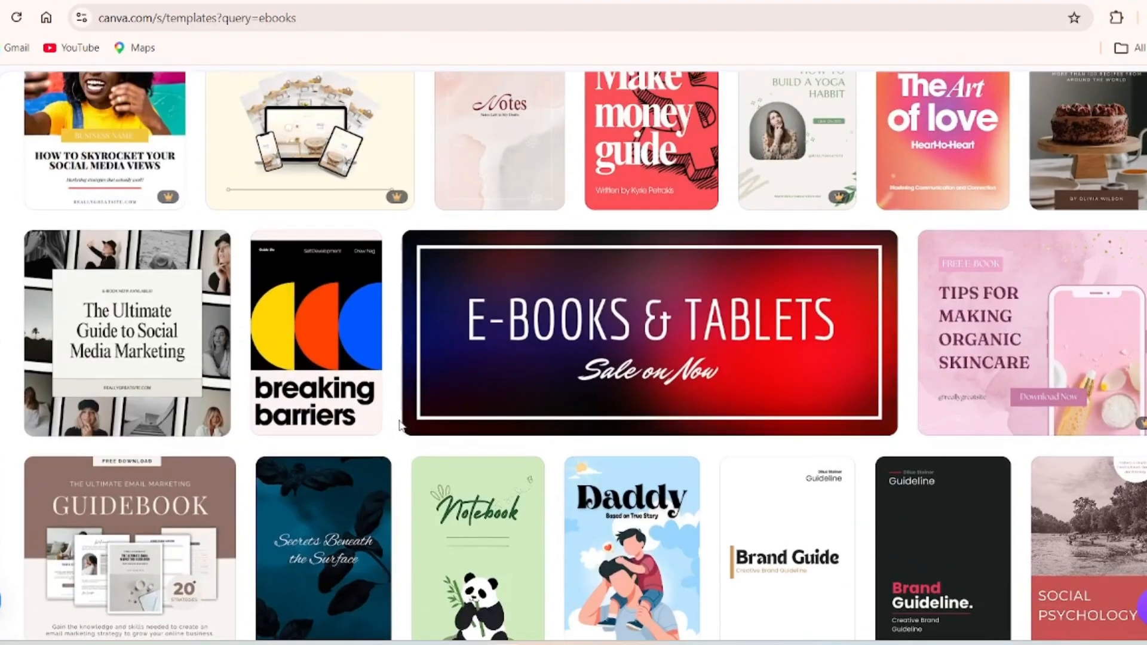
- Open the Cream Minimal E-Book Guide Mockup Instagram Post template for customizing and delete its main heading
click(80, 357)
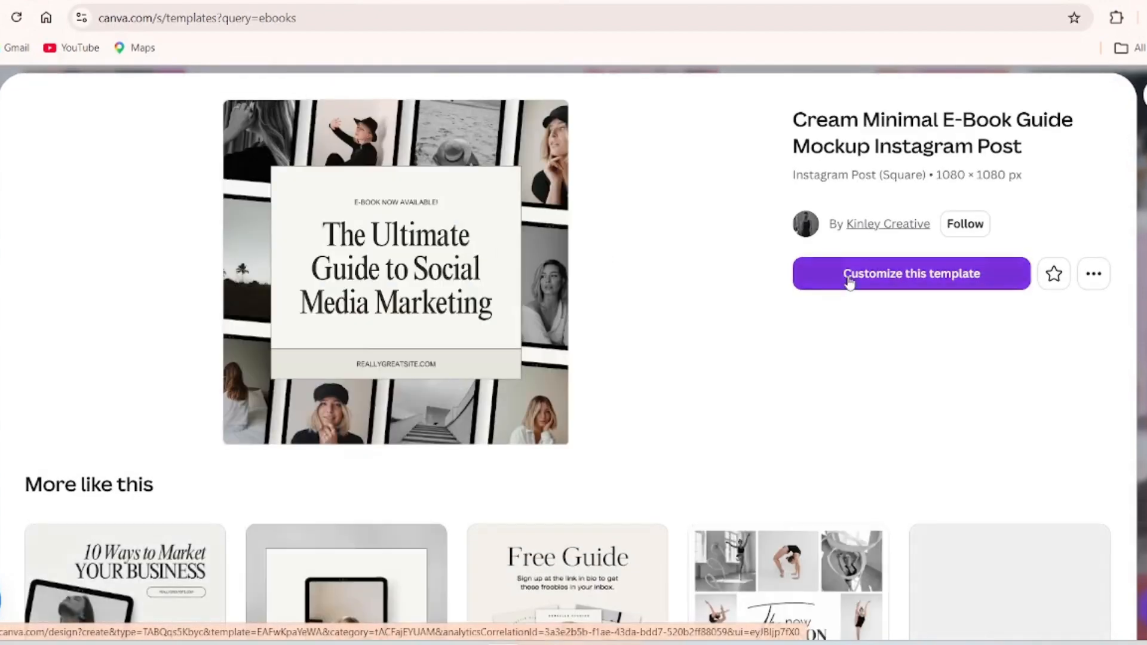
click(850, 279)
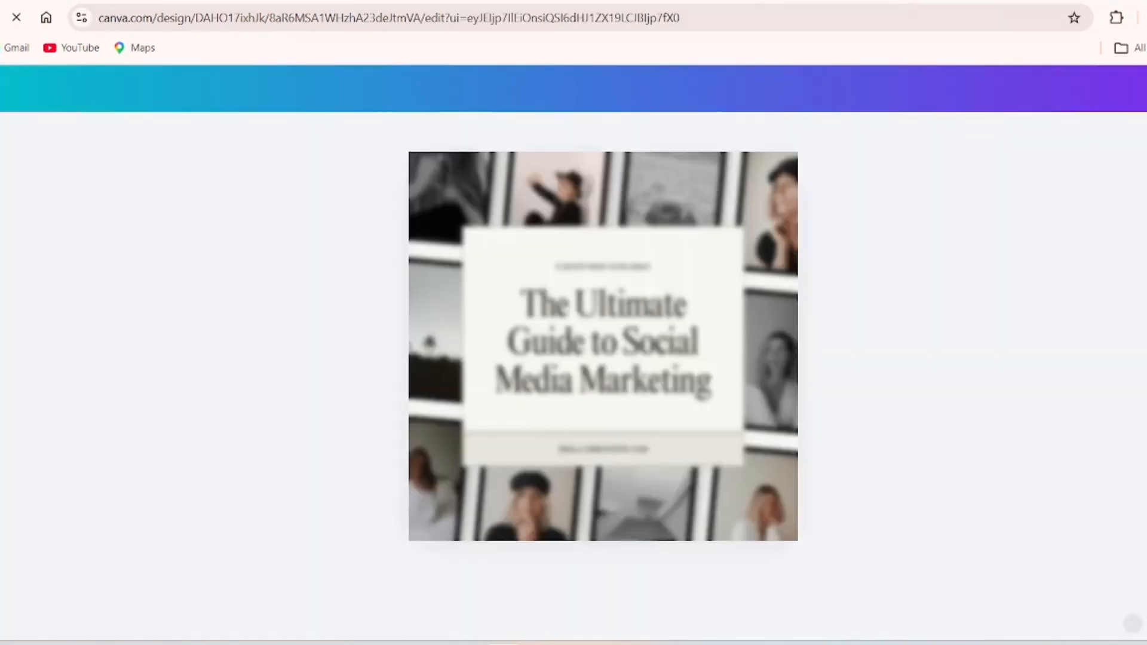
click(634, 351)
key(Delete)
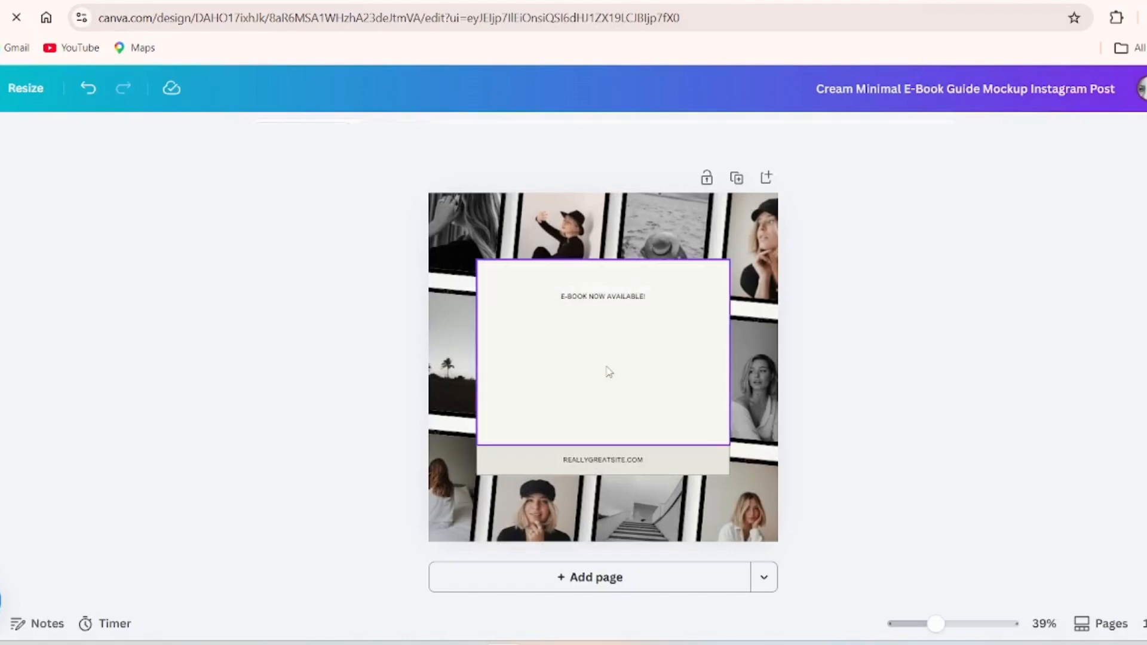
click(587, 352)
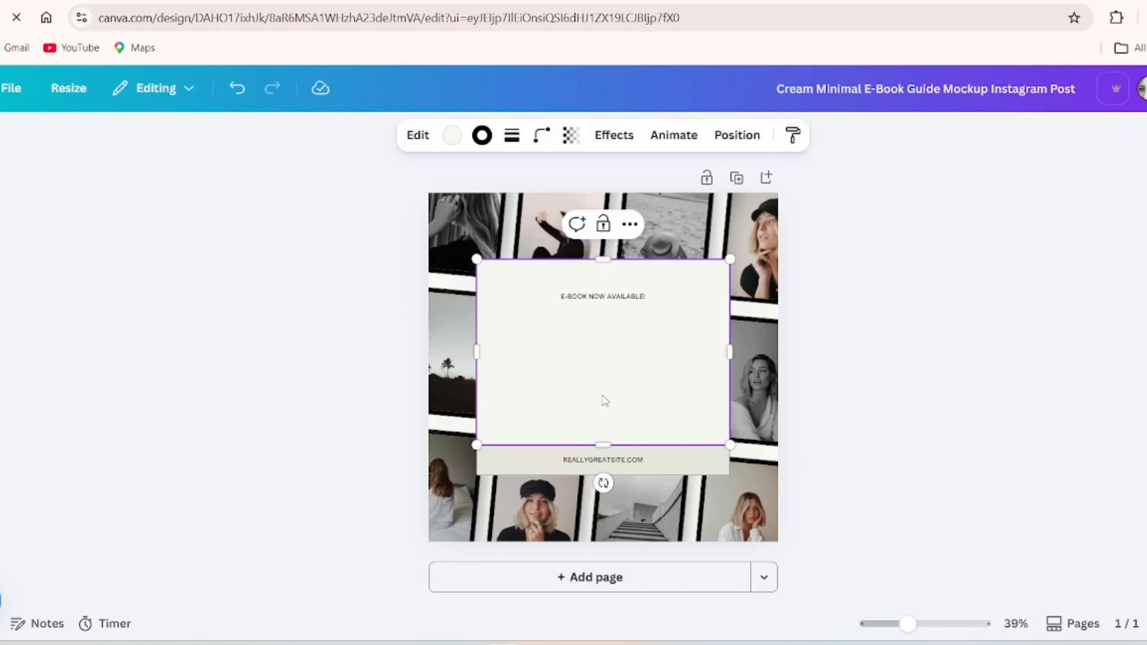
key(Escape)
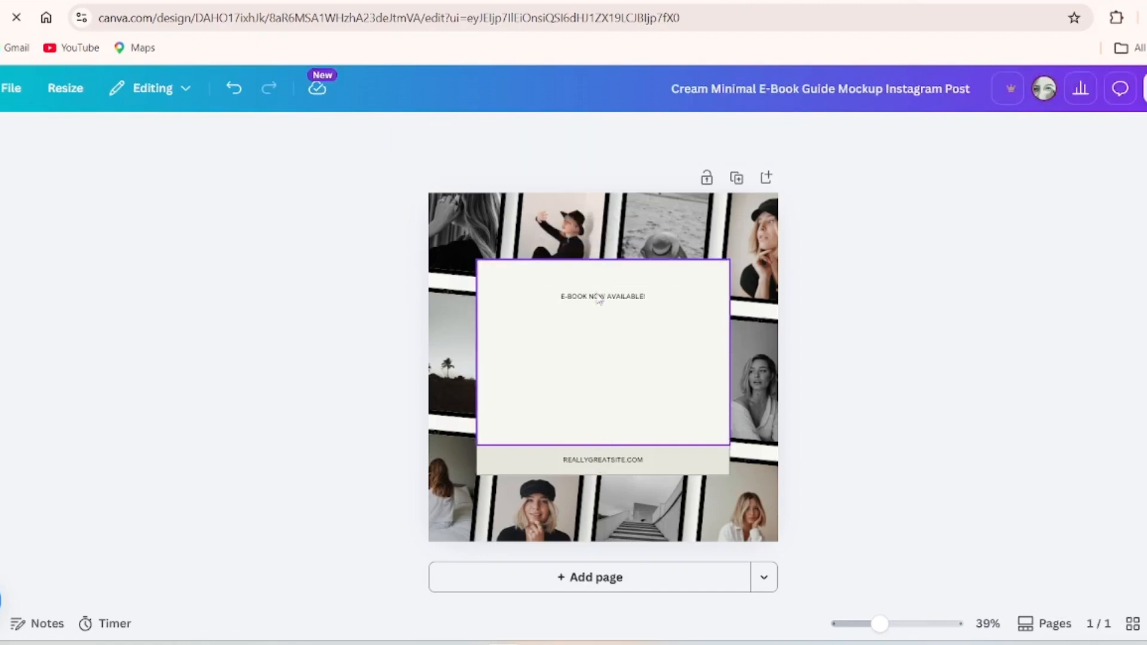
click(521, 364)
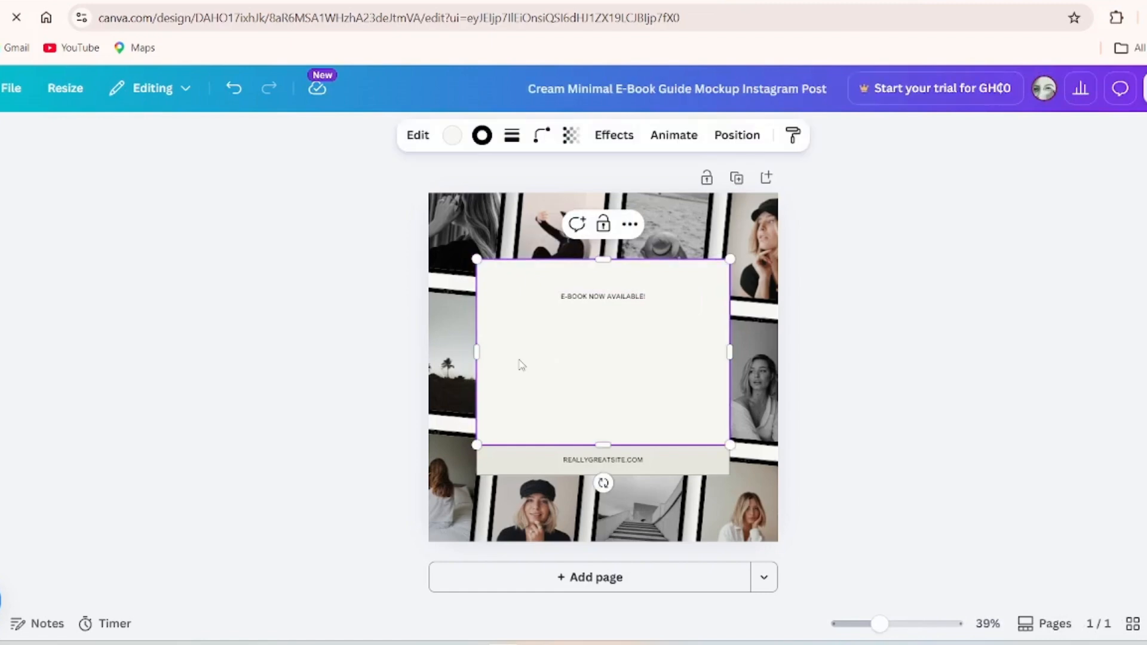
key(Escape)
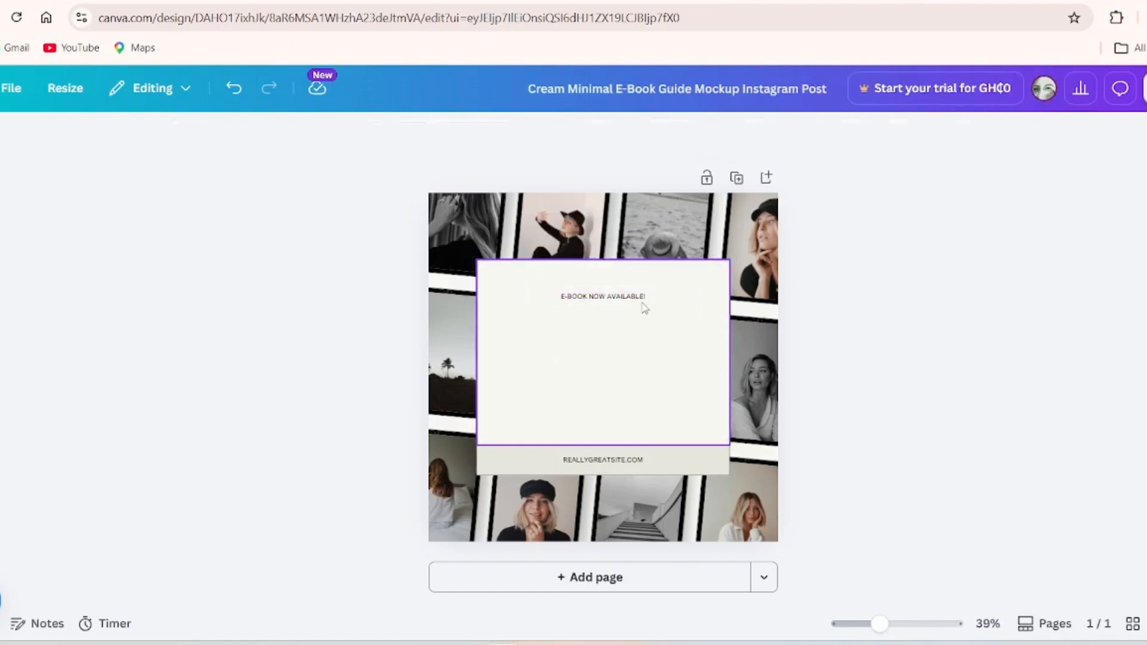
- Replace the "E-BOOK NOW AVAILABLE!" line with the placeholder text "HHGGNMMM"
click(647, 302)
click(645, 297)
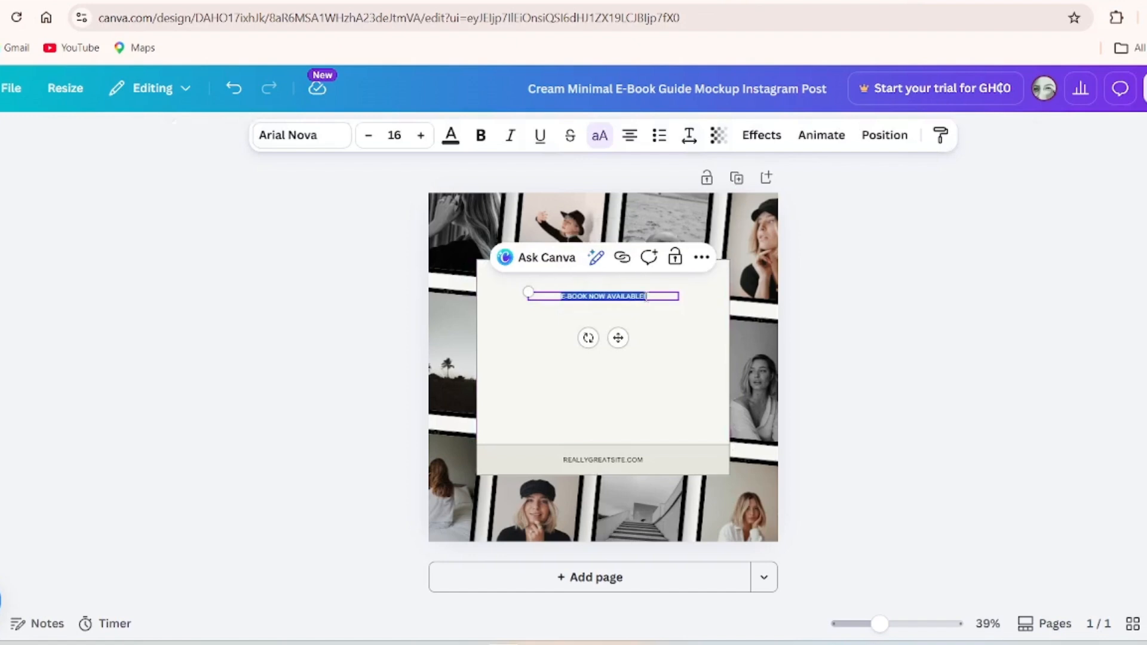
click(646, 297)
key(BackSpace)
key(BackSpace)
key(BackSpace)
key(BackSpace)
key(BackSpace)
key(BackSpace)
key(BackSpace)
key(BackSpace)
key(BackSpace)
key(BackSpace)
key(BackSpace)
key(BackSpace)
key(BackSpace)
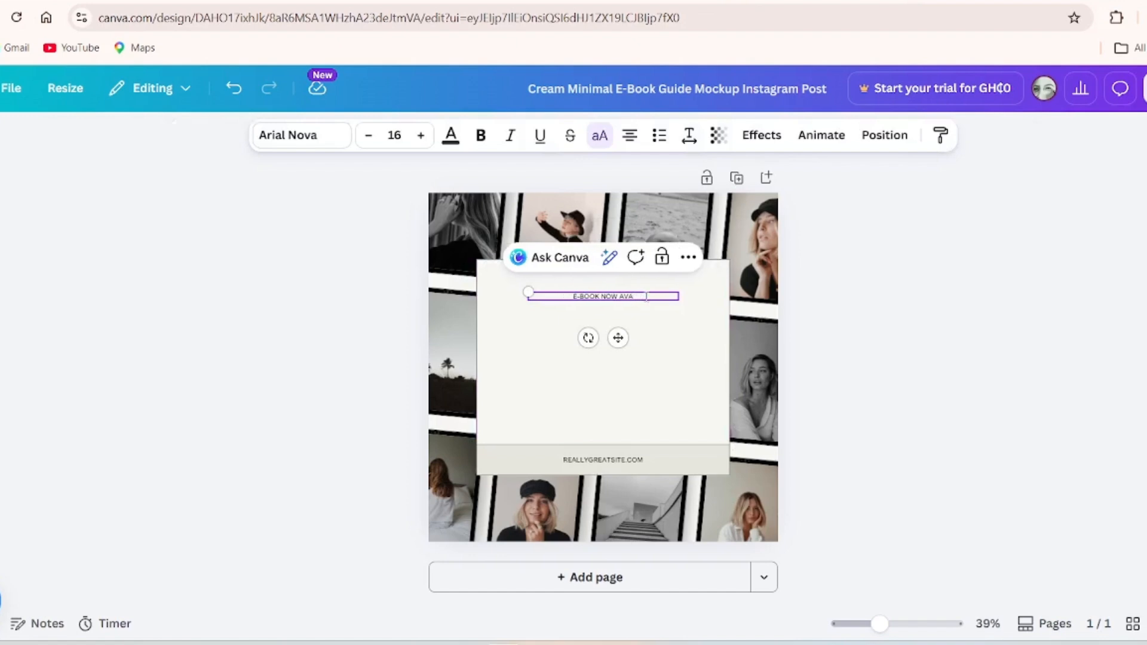
key(BackSpace)
key(BackSpace)
key(BackSpace)
key(BackSpace)
key(BackSpace)
text(HHGGNMMM)
- Look at the design's sharing and download options
click(1145, 88)
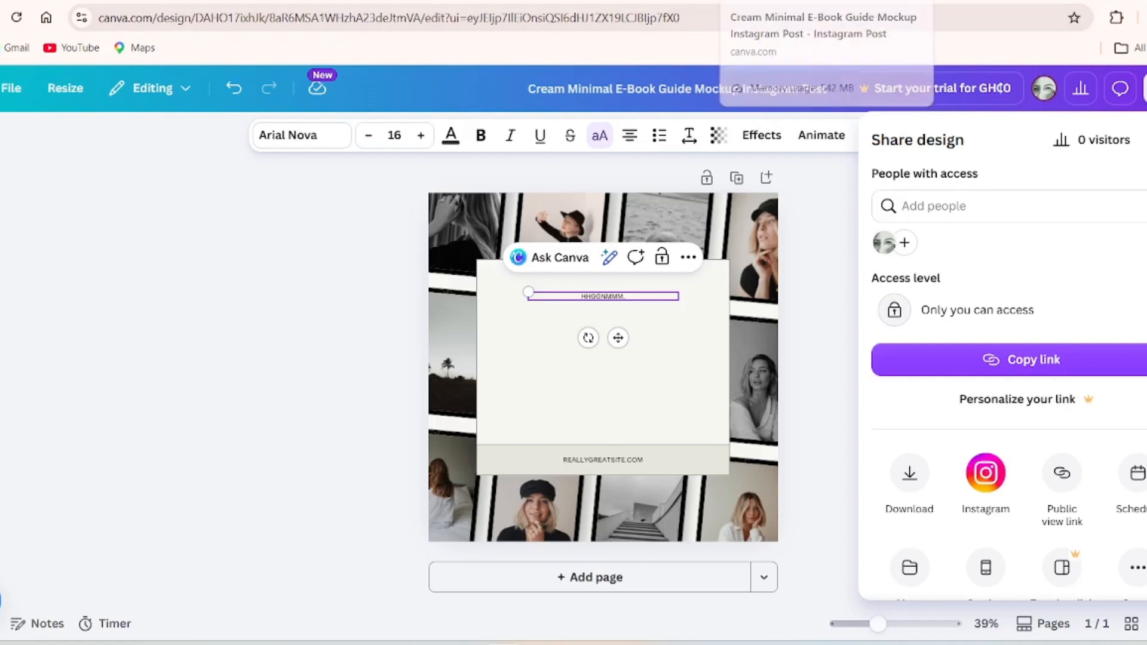
click(765, 0)
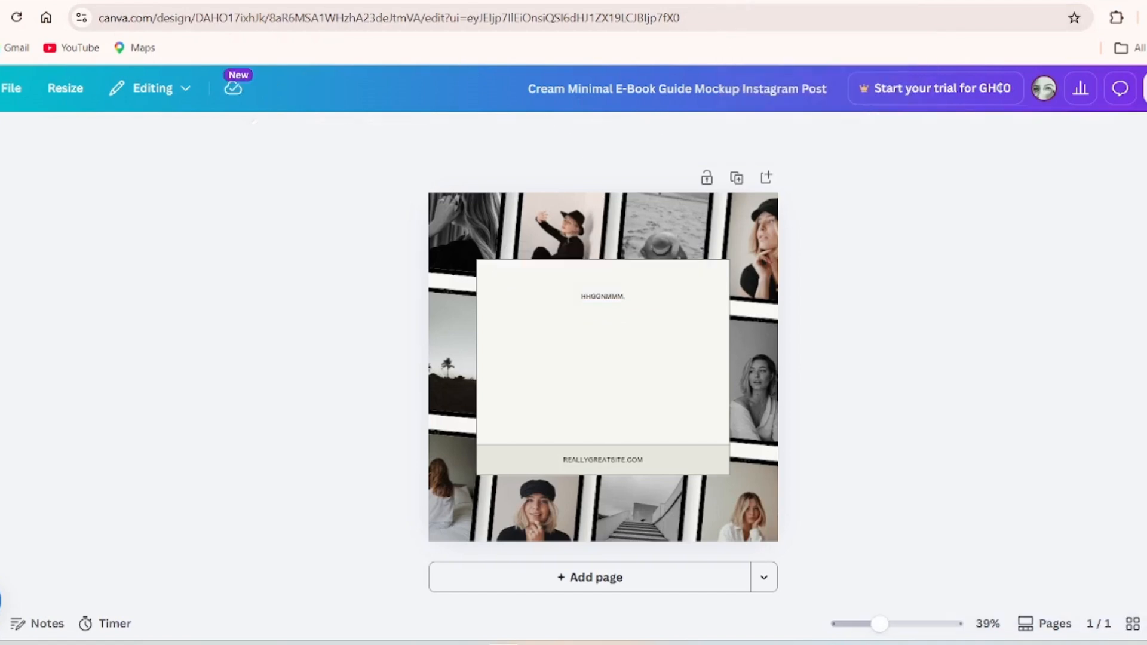
- Return to the Gumroad product page, review the call to action choices and select "I want this!"
click(633, 1)
scroll(500, 290, up, 5)
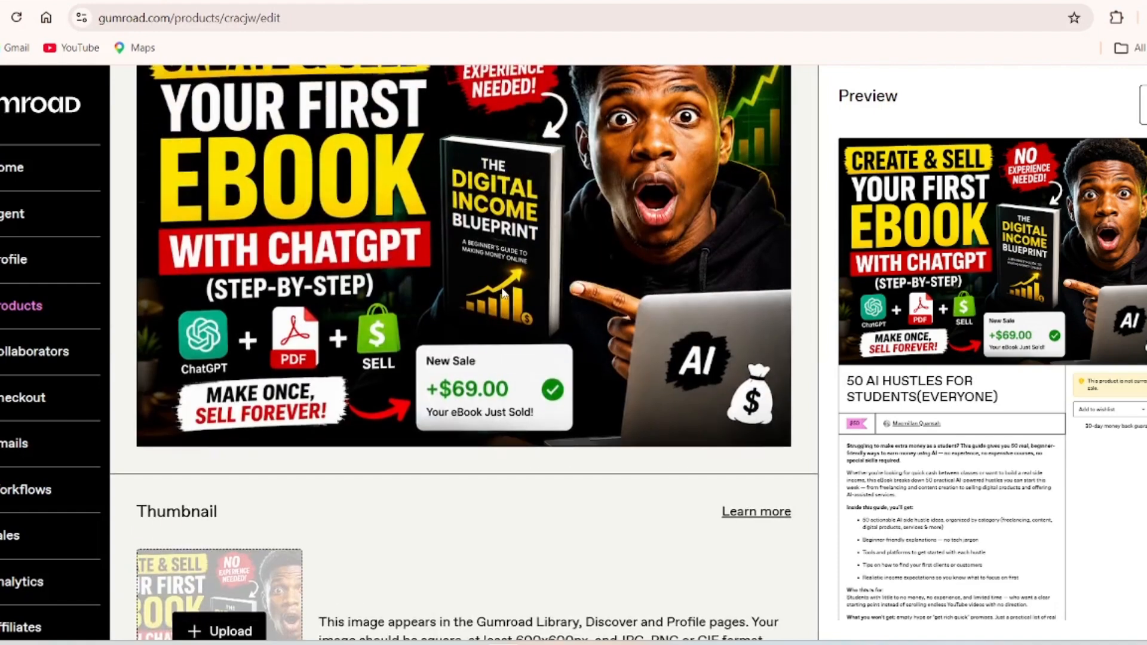
scroll(501, 291, down, 9)
scroll(500, 293, down, 2)
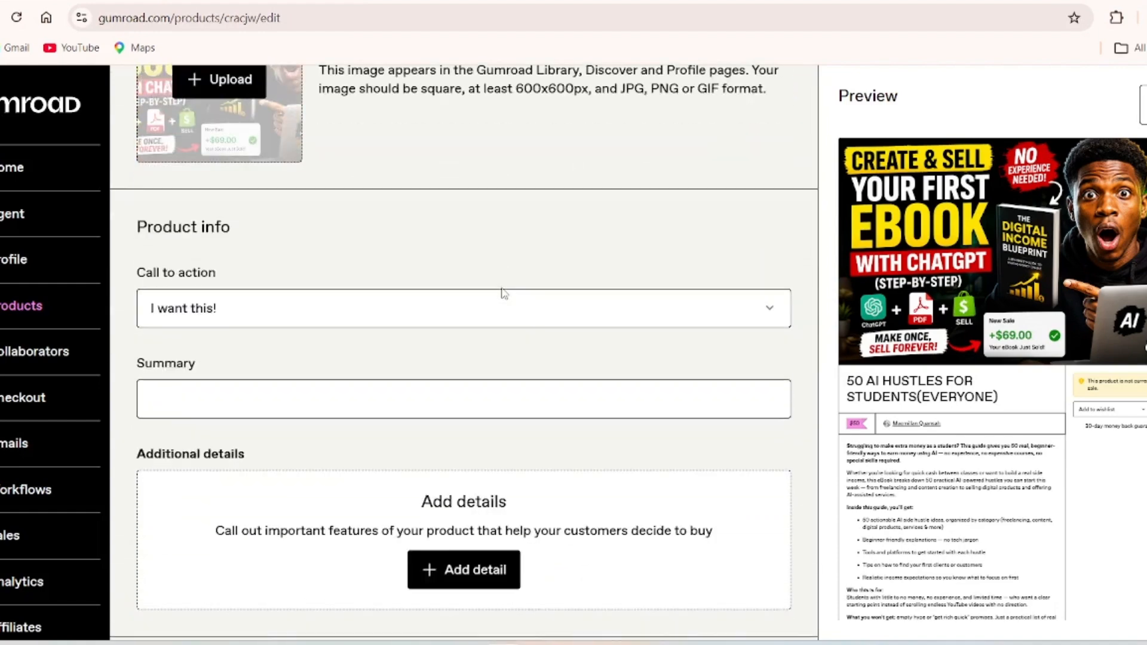
click(361, 306)
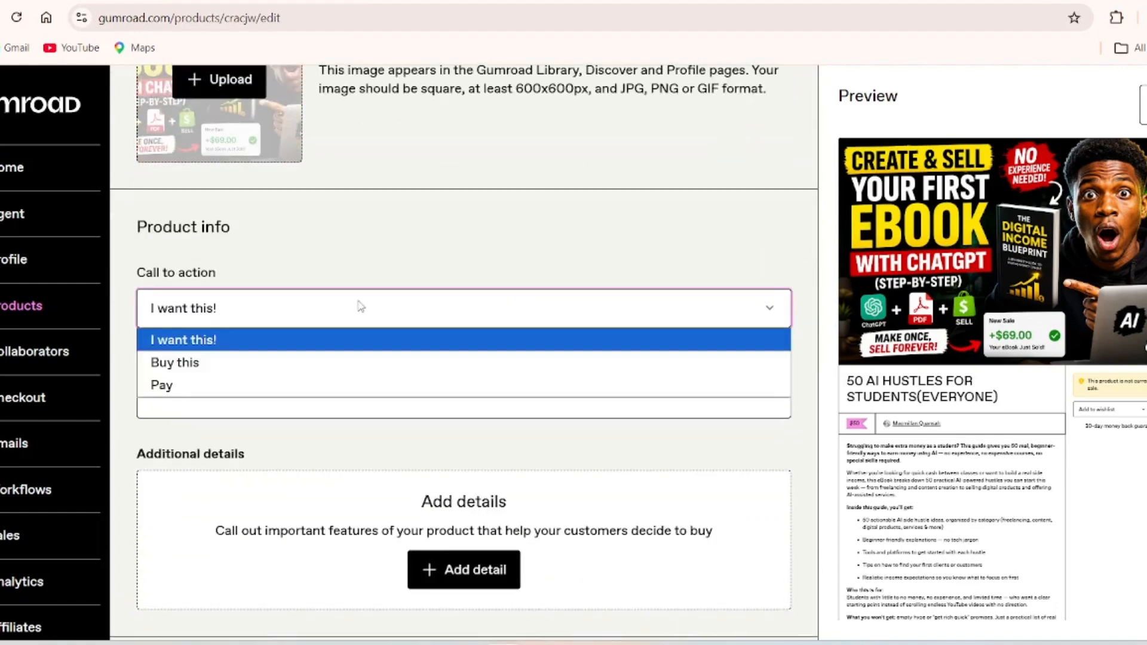
click(274, 274)
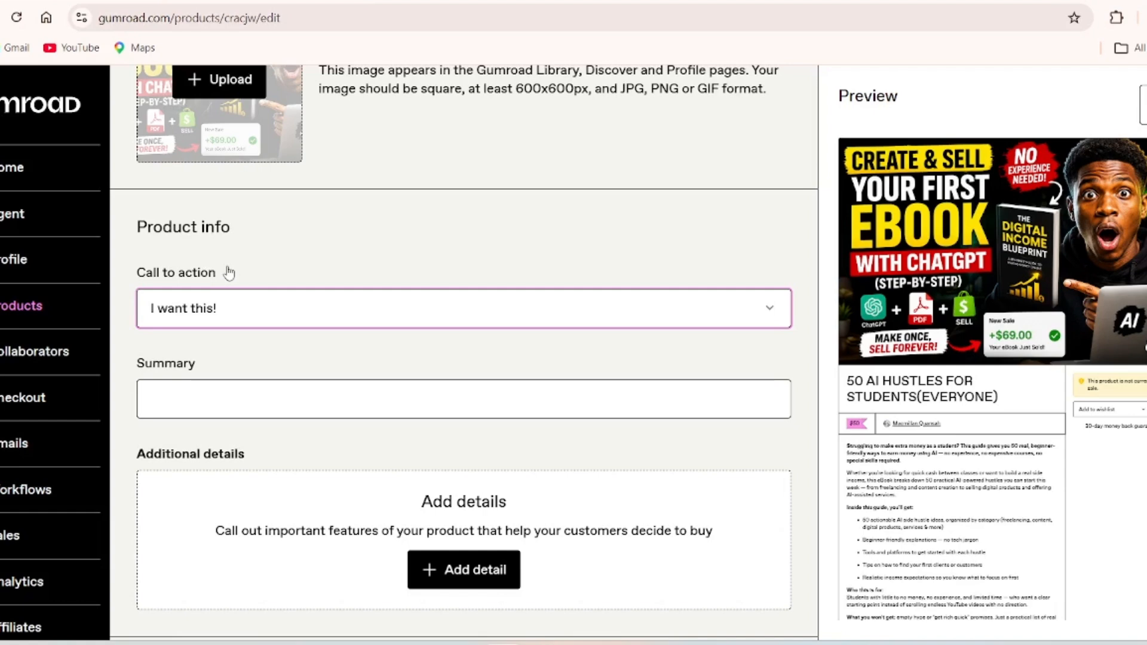
click(245, 307)
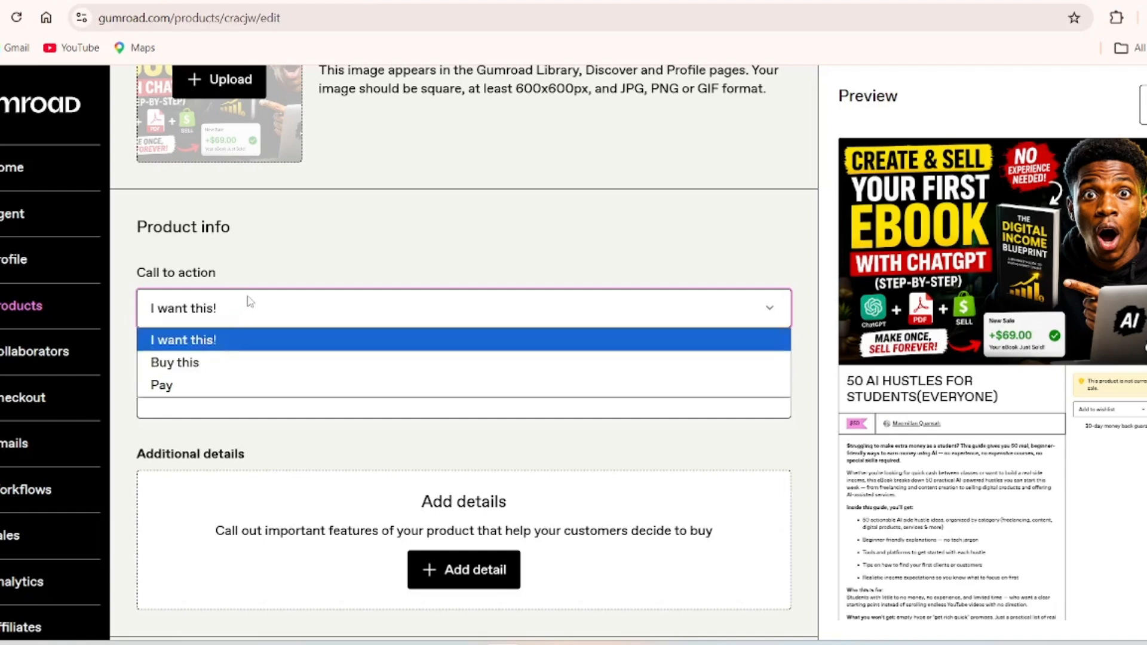
click(239, 345)
- For the product's Summary field, switch to the Claude chat and send "now summary we can use for our product"
scroll(239, 341, down, 1)
click(239, 340)
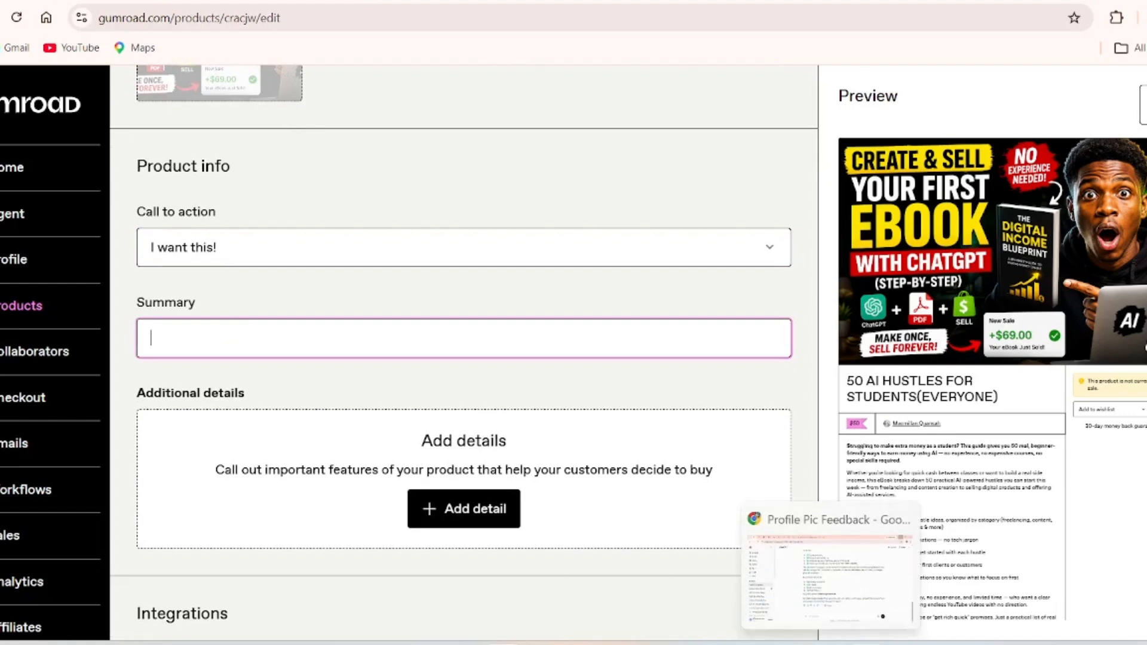
click(868, 644)
click(615, 548)
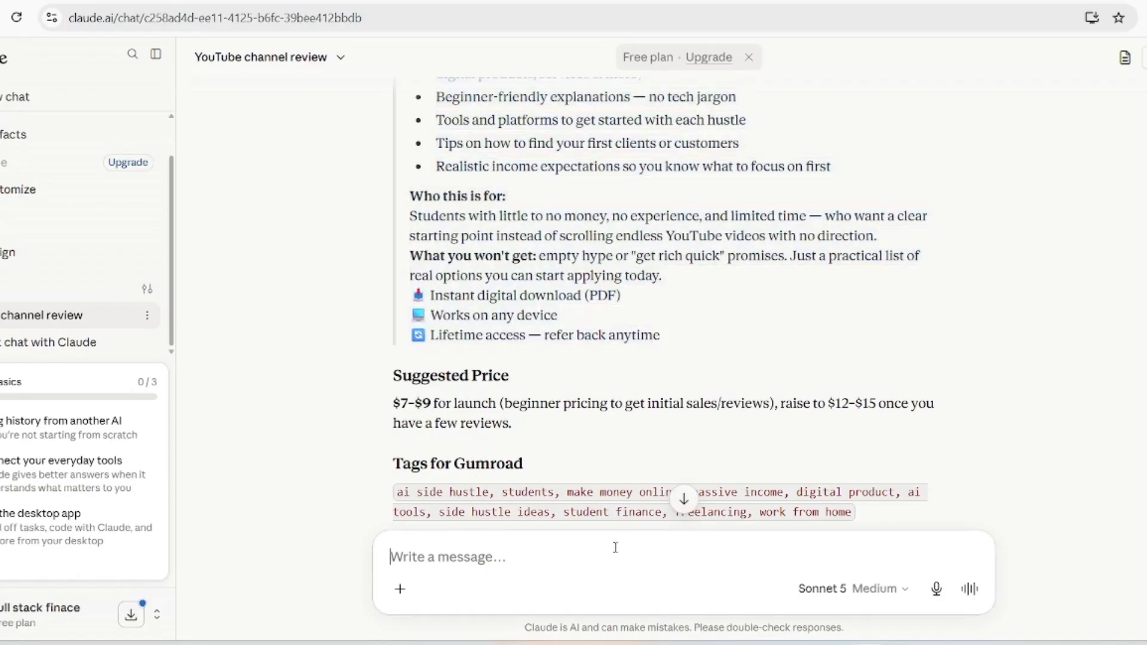
text(now su)
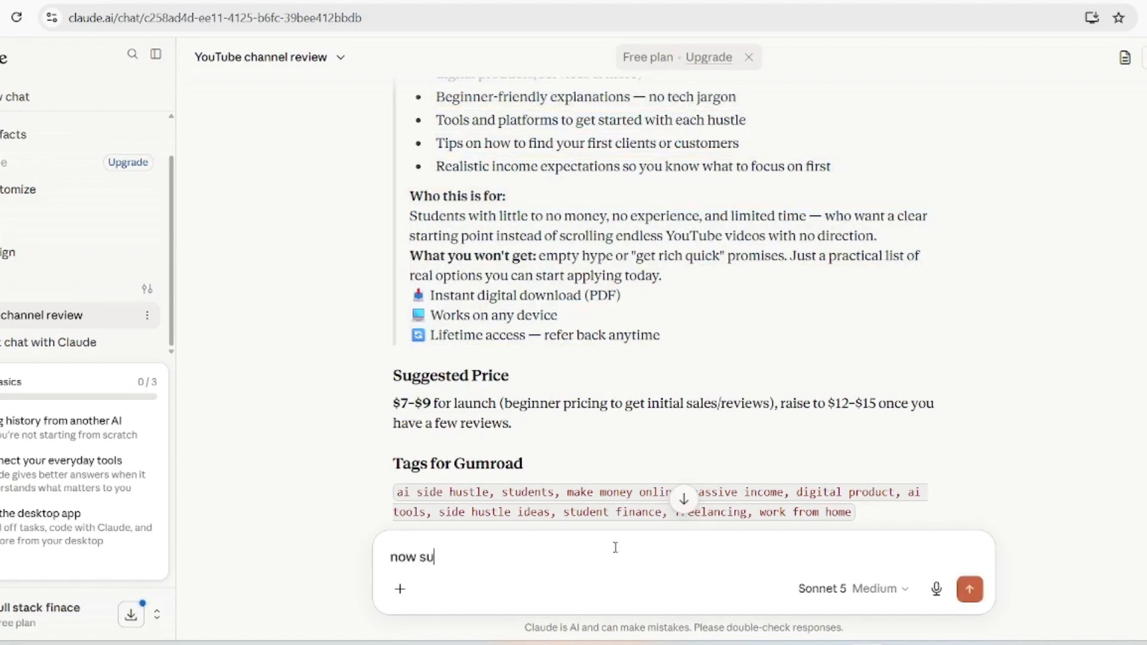
text(mmary we can )
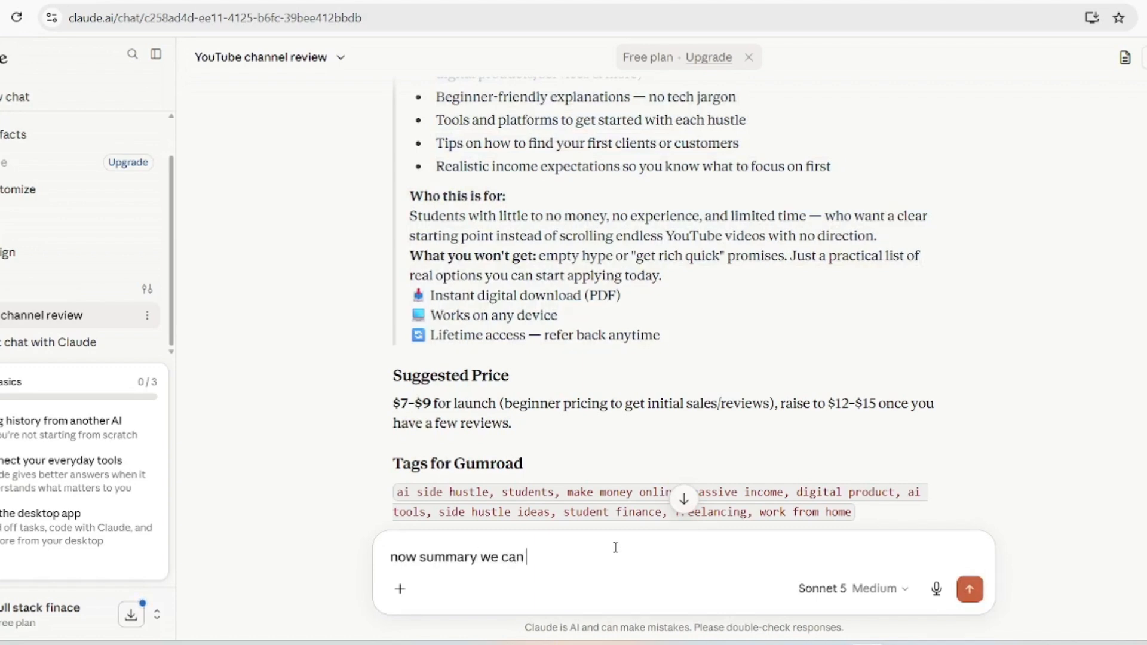
text(use for our produvct)
key(Return)
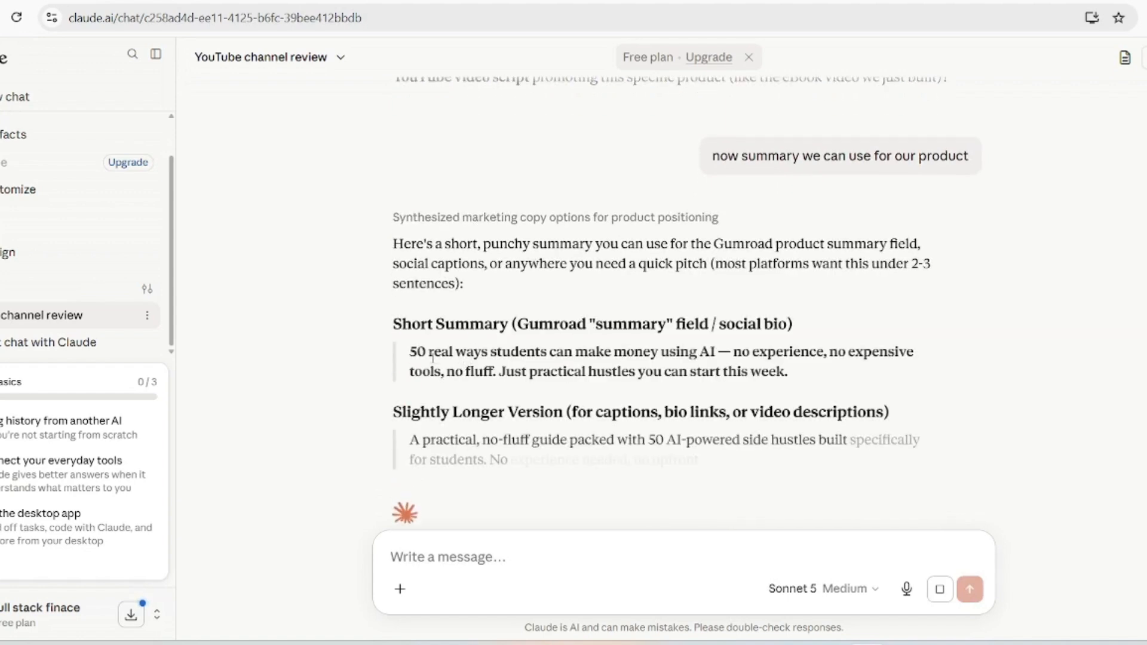
- Copy the Short Summary text from Claude's reply and paste it into the Gumroad product's Summary field
drag(433, 357, 796, 386)
click(443, 299)
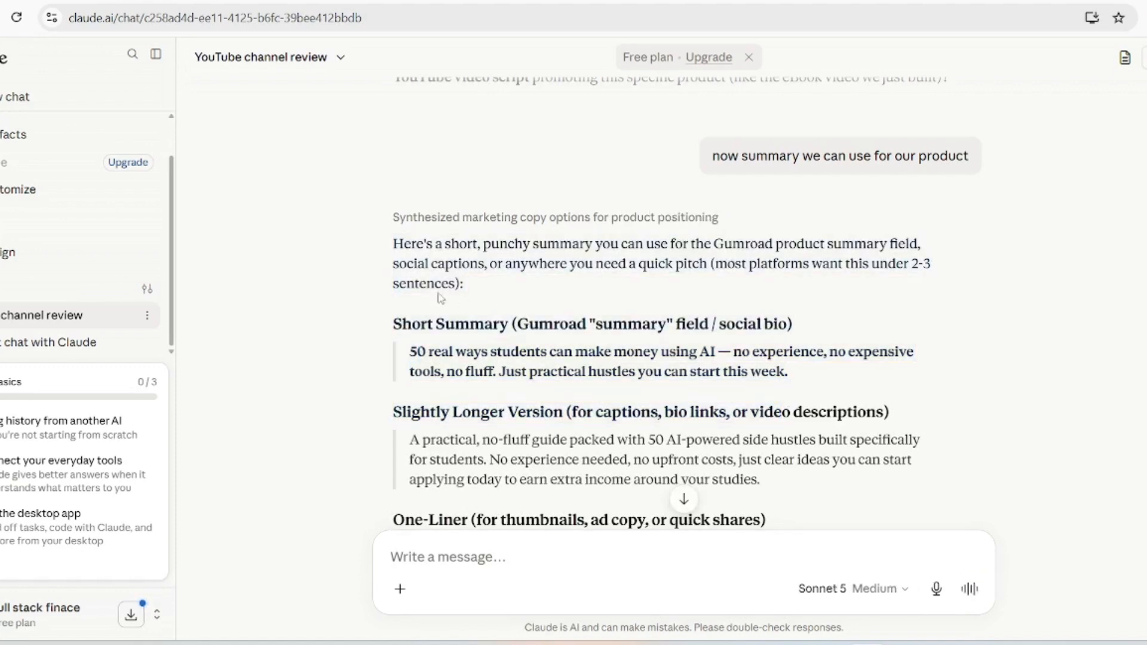
drag(456, 352, 802, 383)
key(ctrl+c)
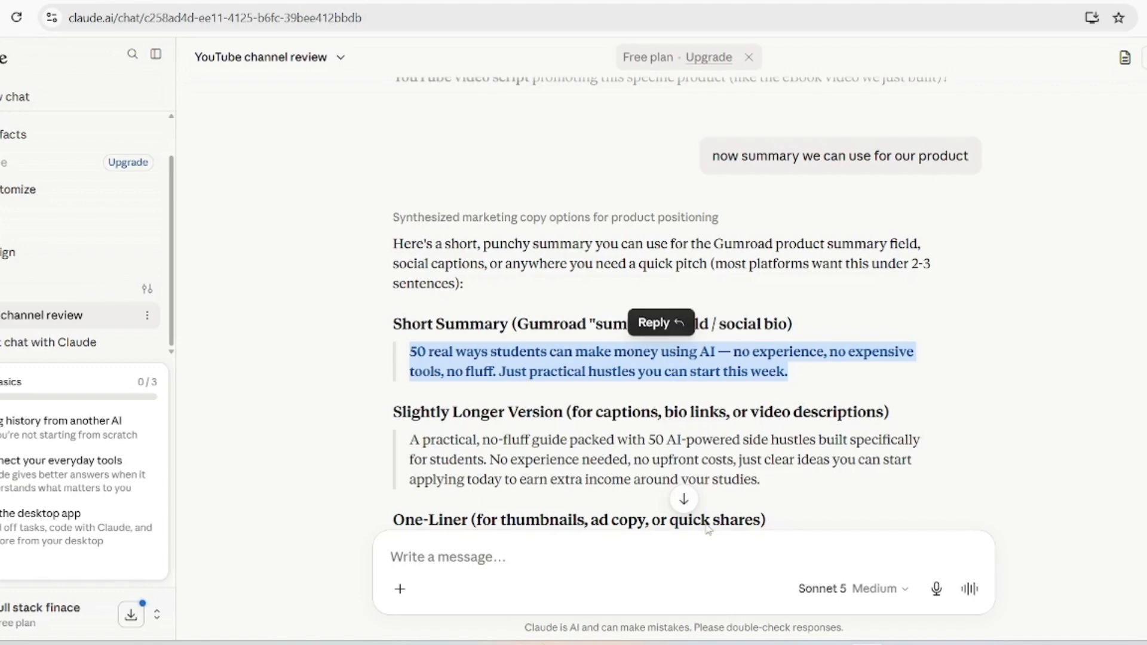
scroll(708, 528, down, 1)
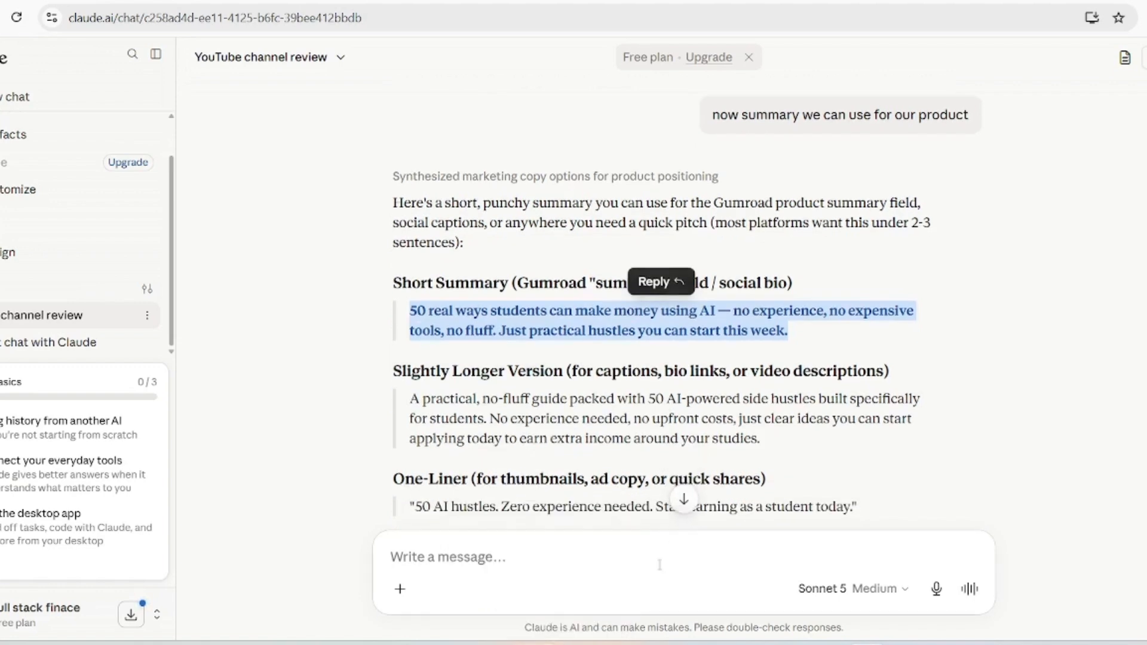
mouse_move(565, 642)
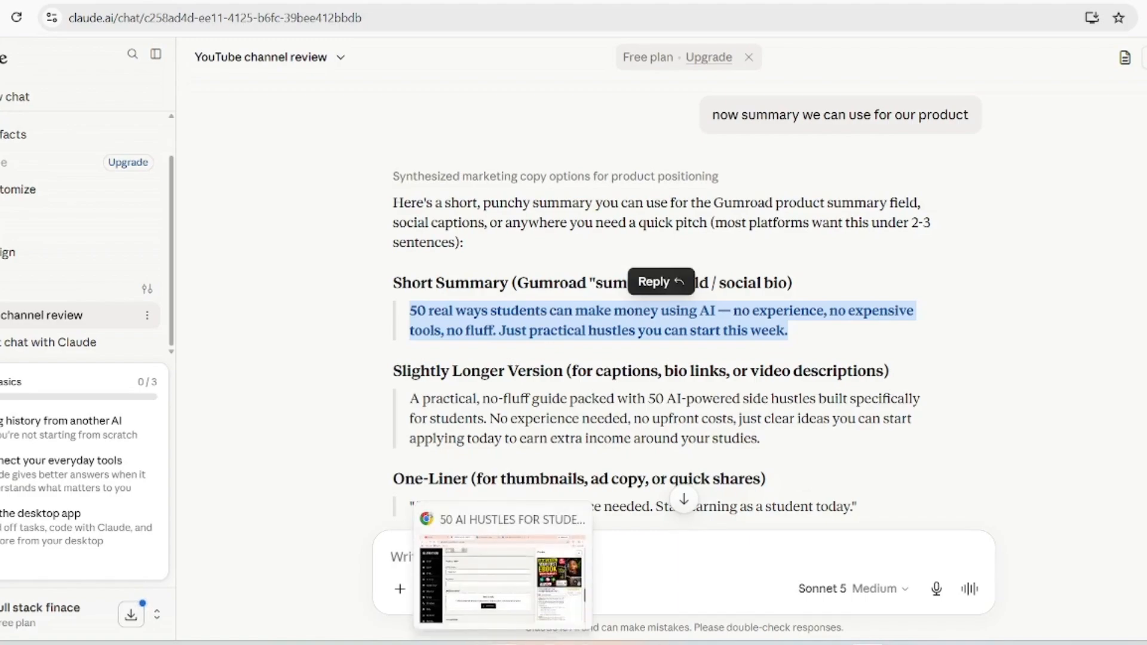
click(502, 573)
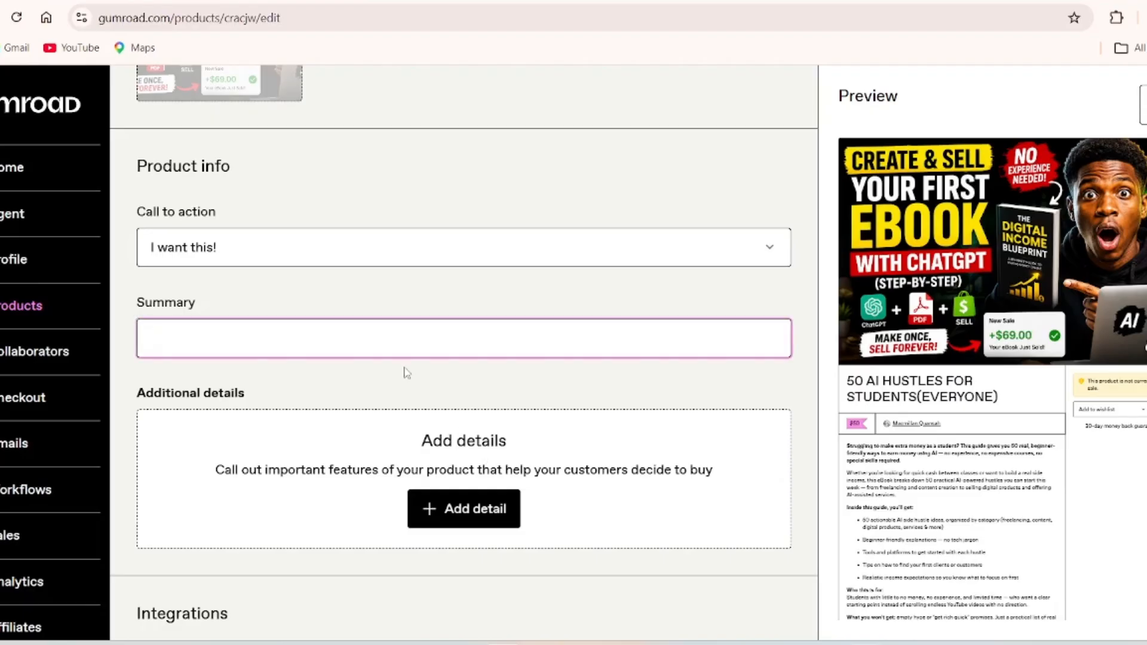
key(ctrl+v)
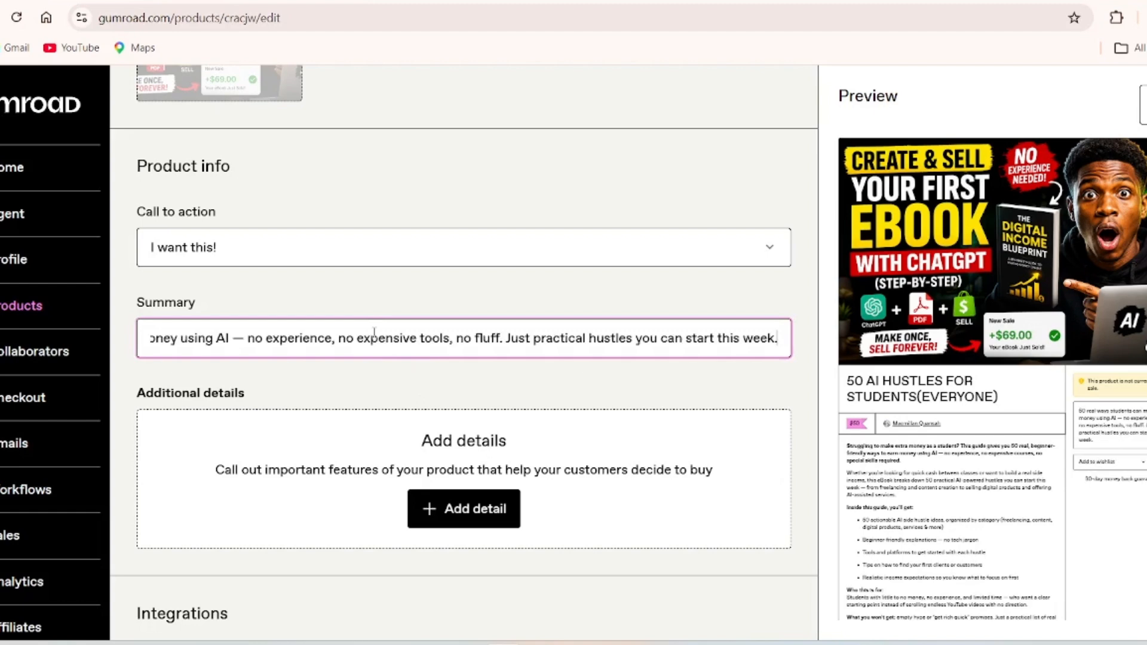
scroll(374, 332, down, 2)
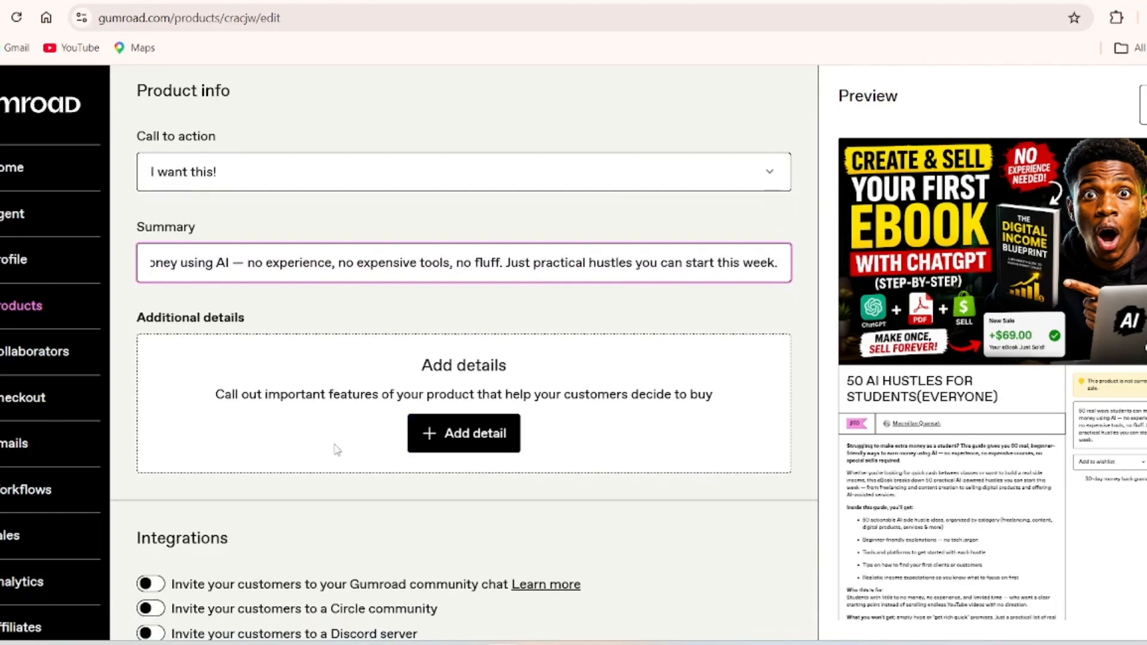
click(442, 429)
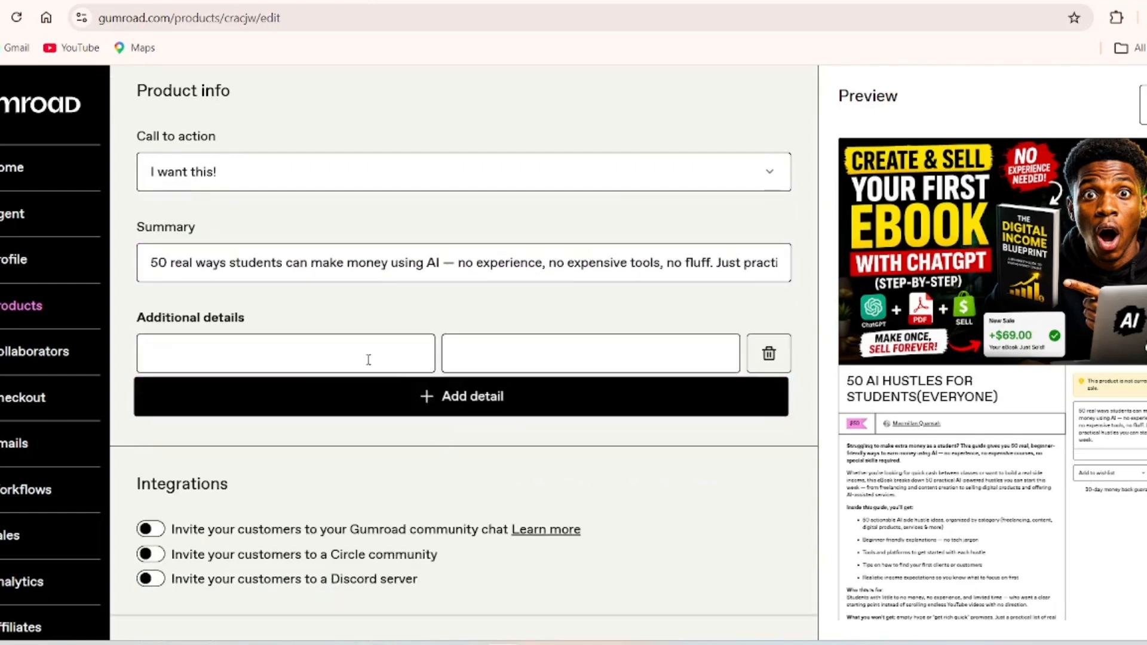
click(785, 354)
- Set the product's price amount to $10 in the Pricing section
scroll(653, 483, down, 2)
scroll(653, 482, down, 1)
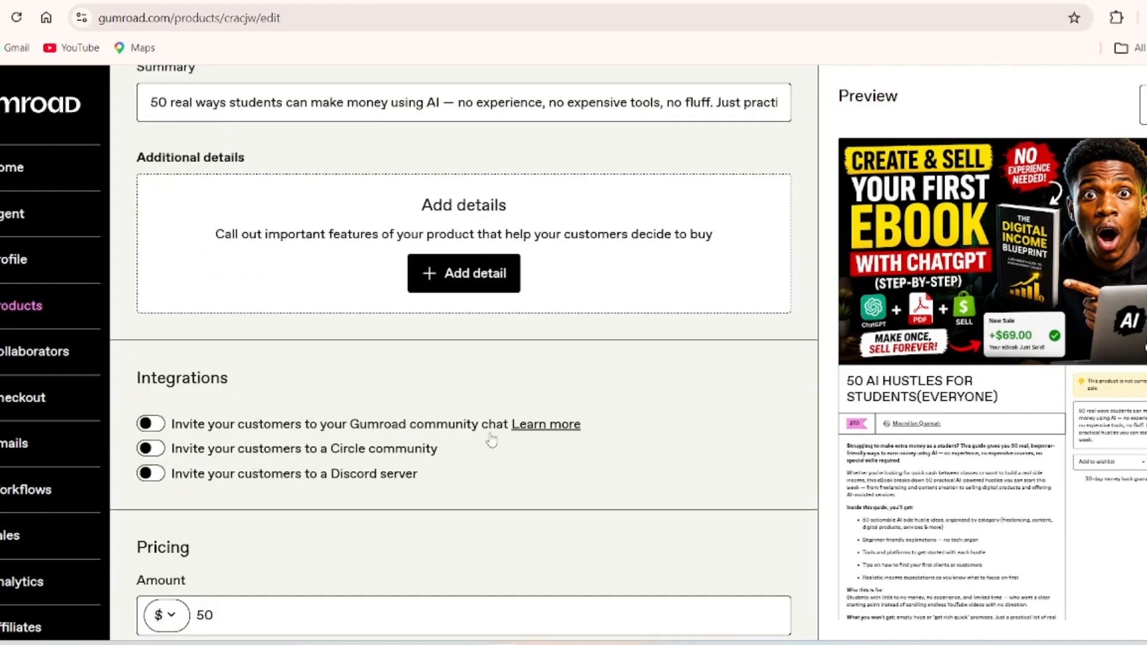
scroll(196, 490, down, 2)
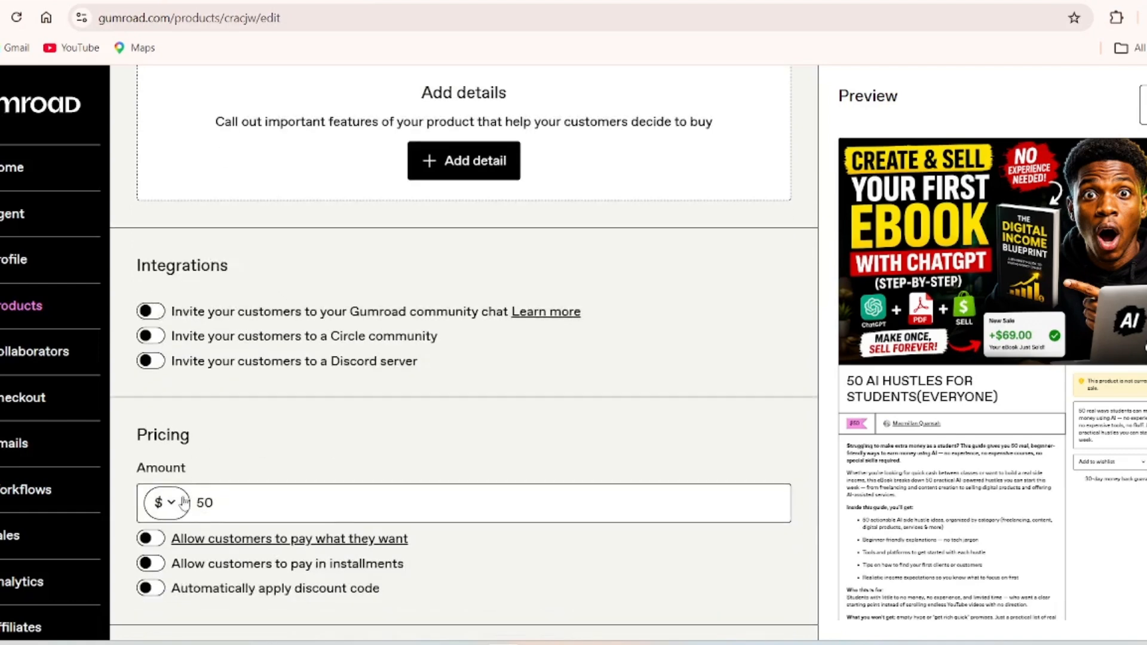
click(178, 504)
click(301, 505)
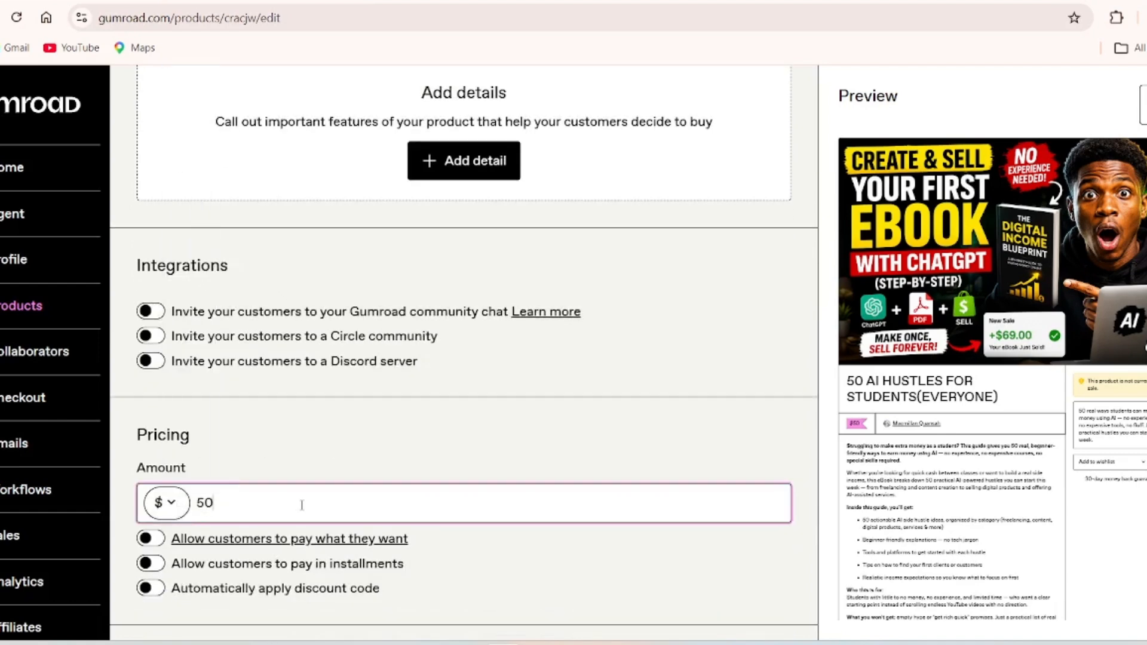
key(BackSpace)
key(BackSpace)
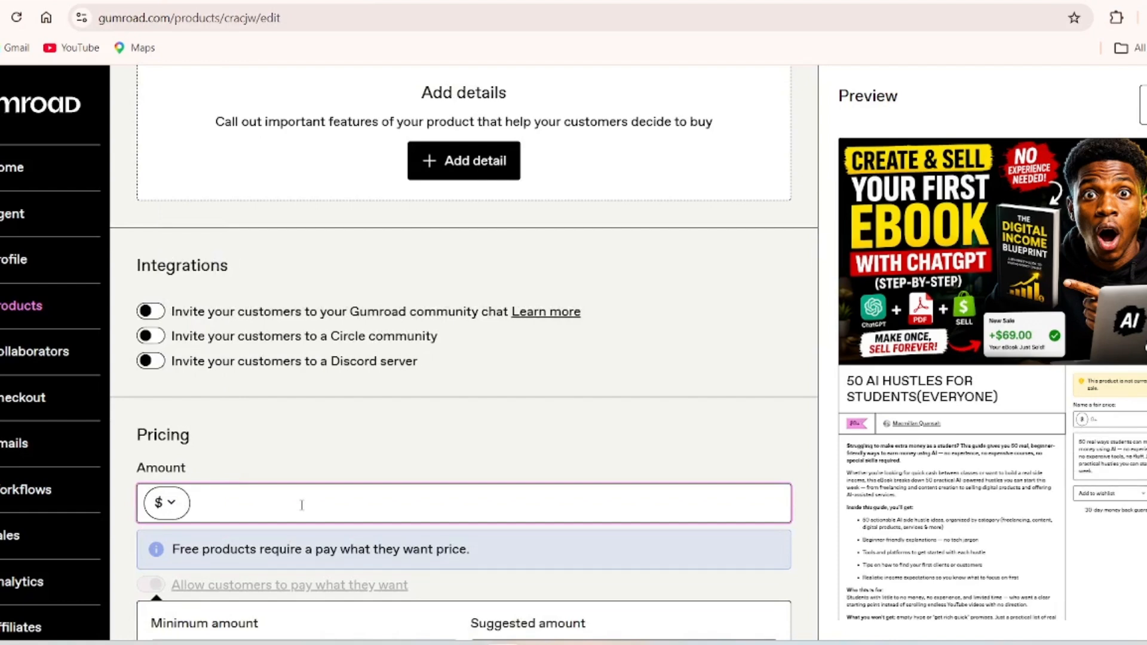
text(10)
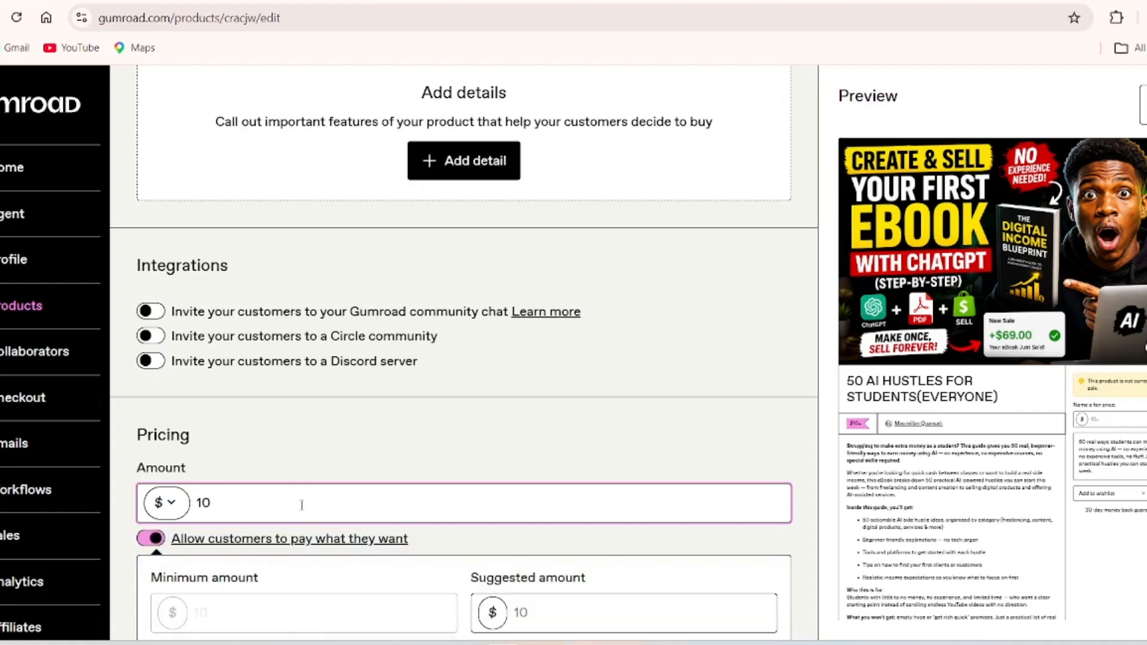
- Try to verify "full stack finance" as the product's custom domain in the Settings section
scroll(302, 505, down, 3)
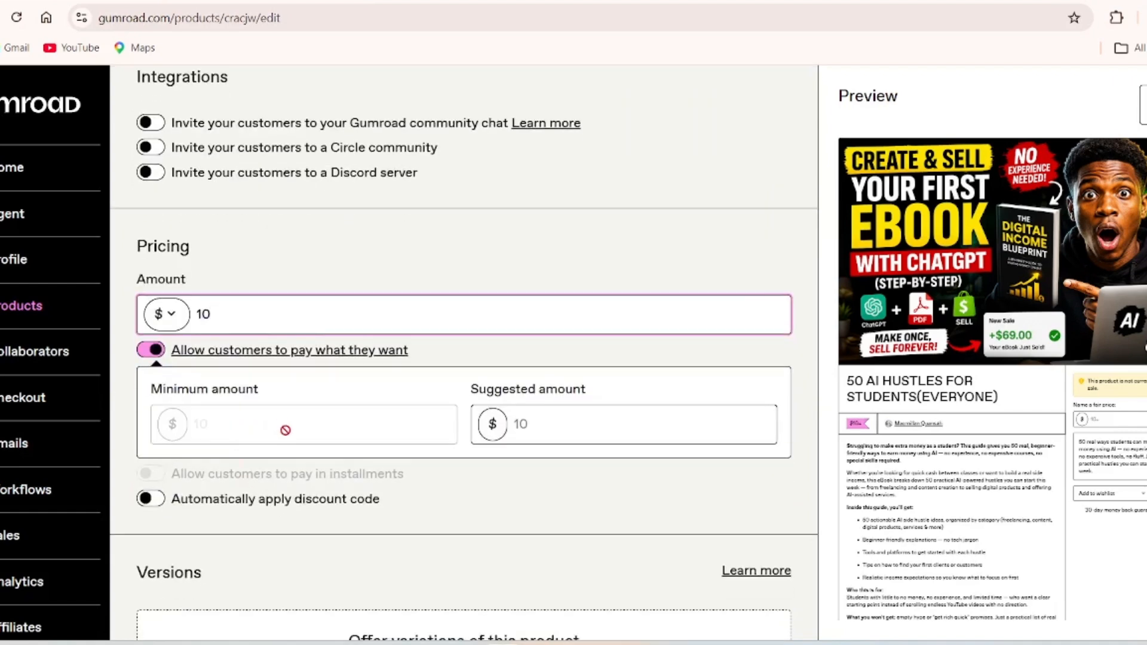
scroll(372, 419, down, 3)
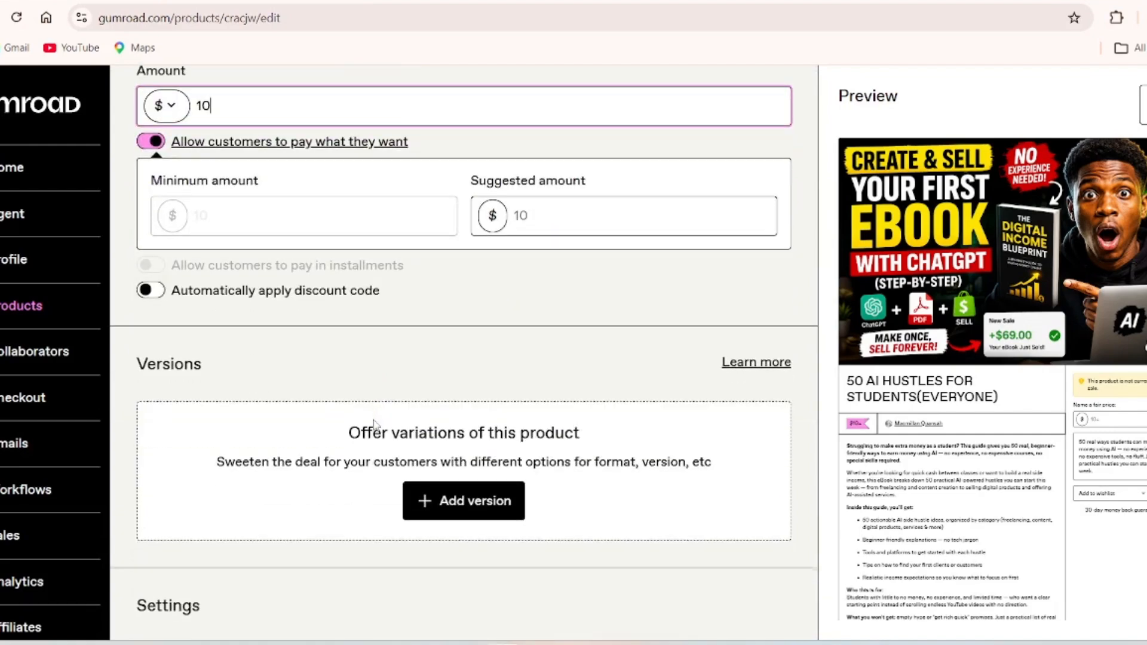
scroll(374, 424, down, 4)
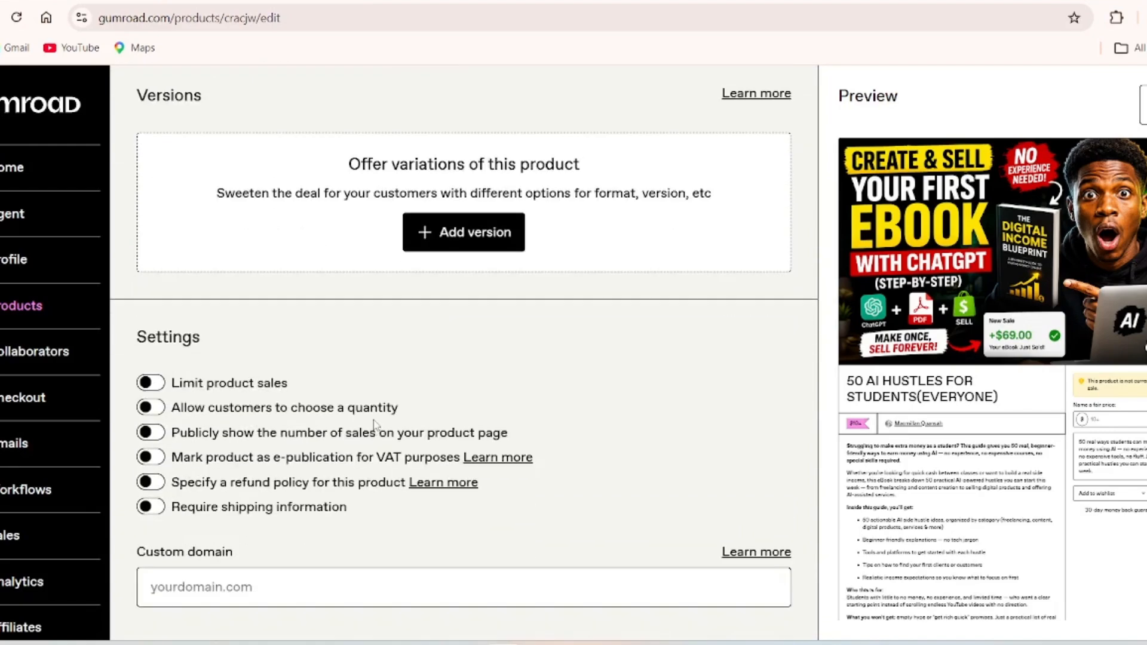
scroll(374, 424, up, 20)
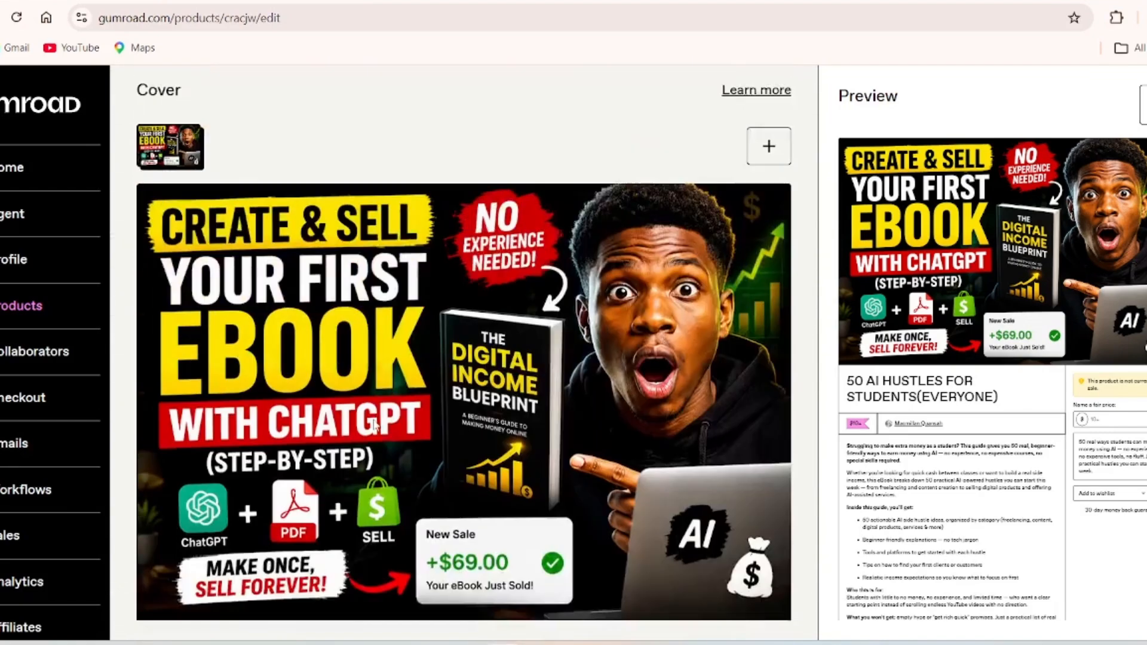
scroll(376, 425, up, 5)
scroll(374, 420, down, 20)
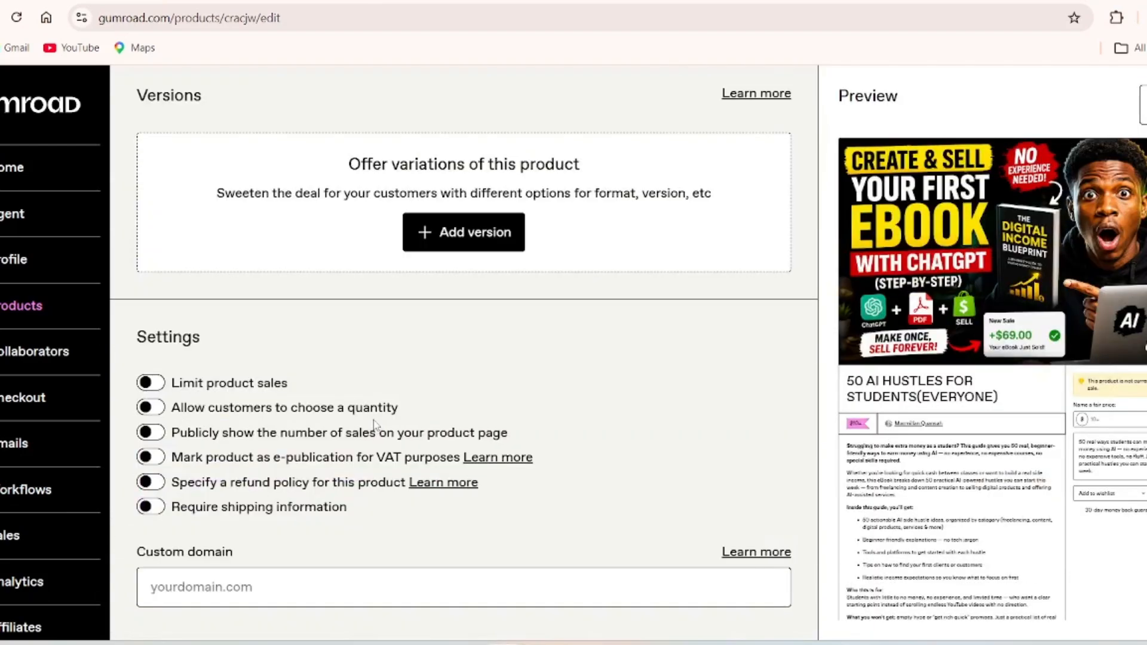
click(326, 594)
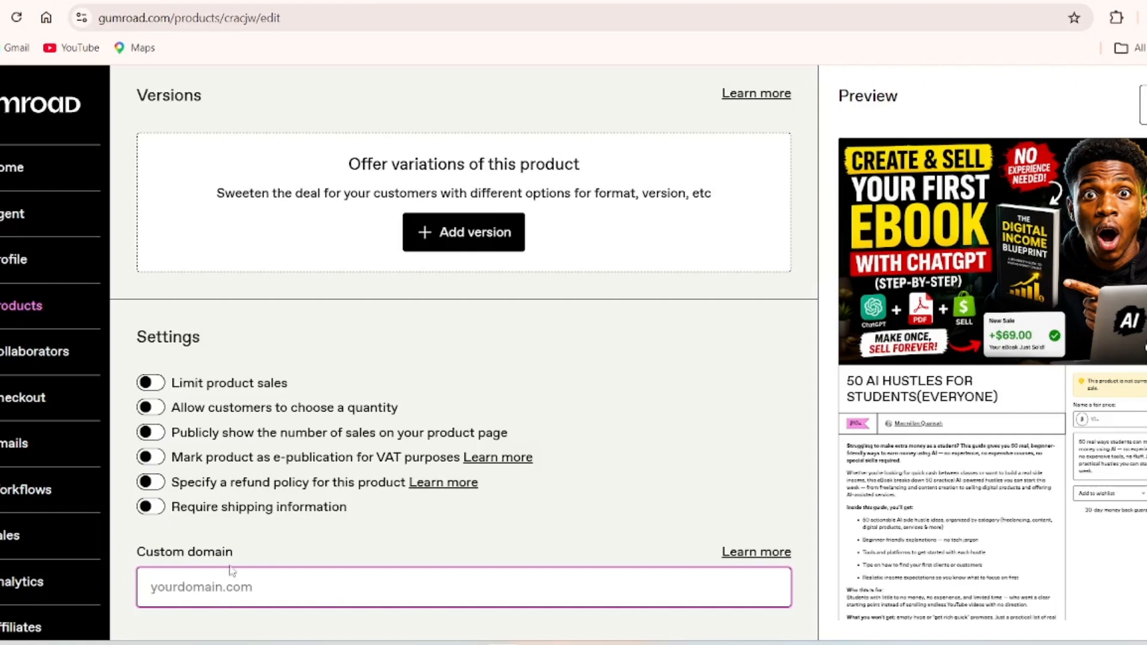
drag(136, 550, 237, 555)
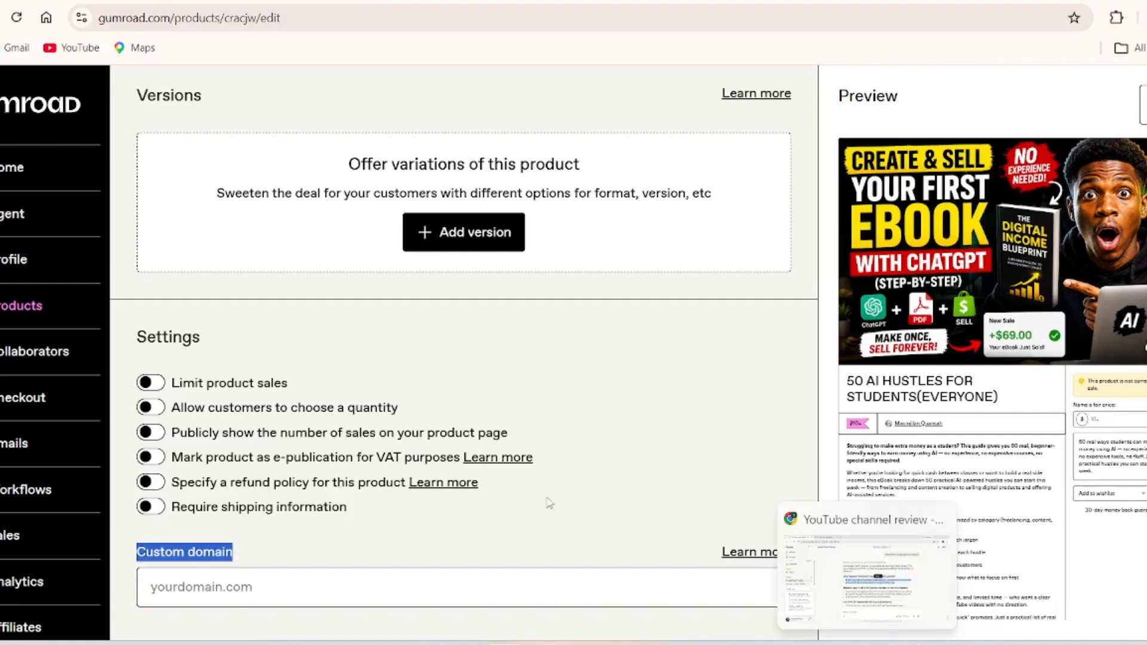
click(446, 583)
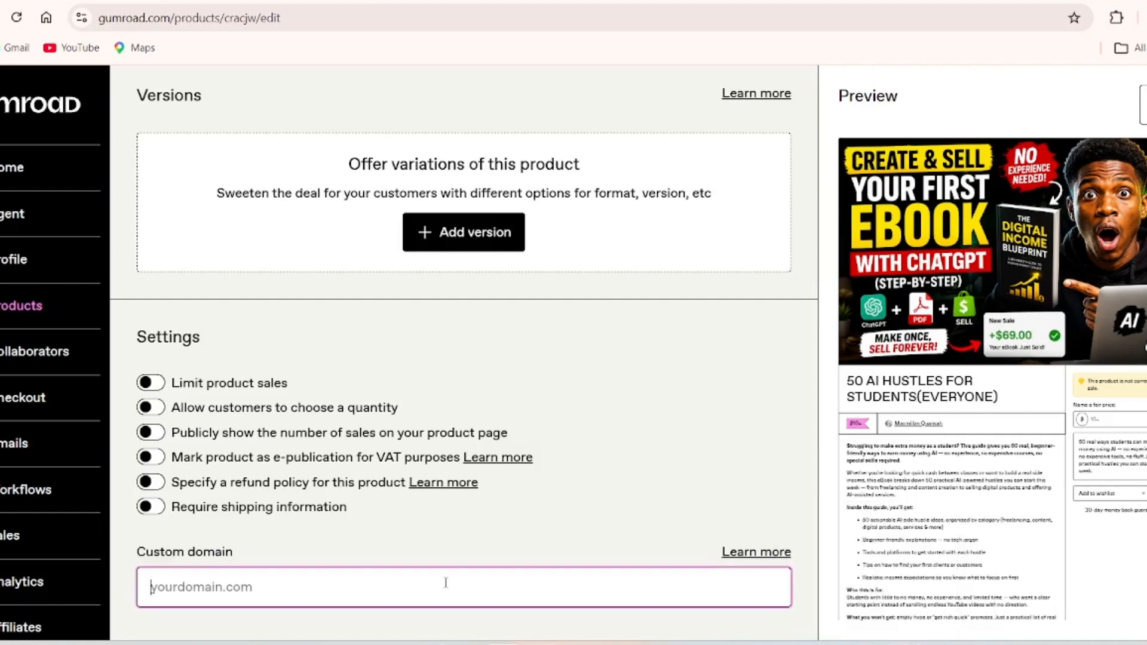
text(full)
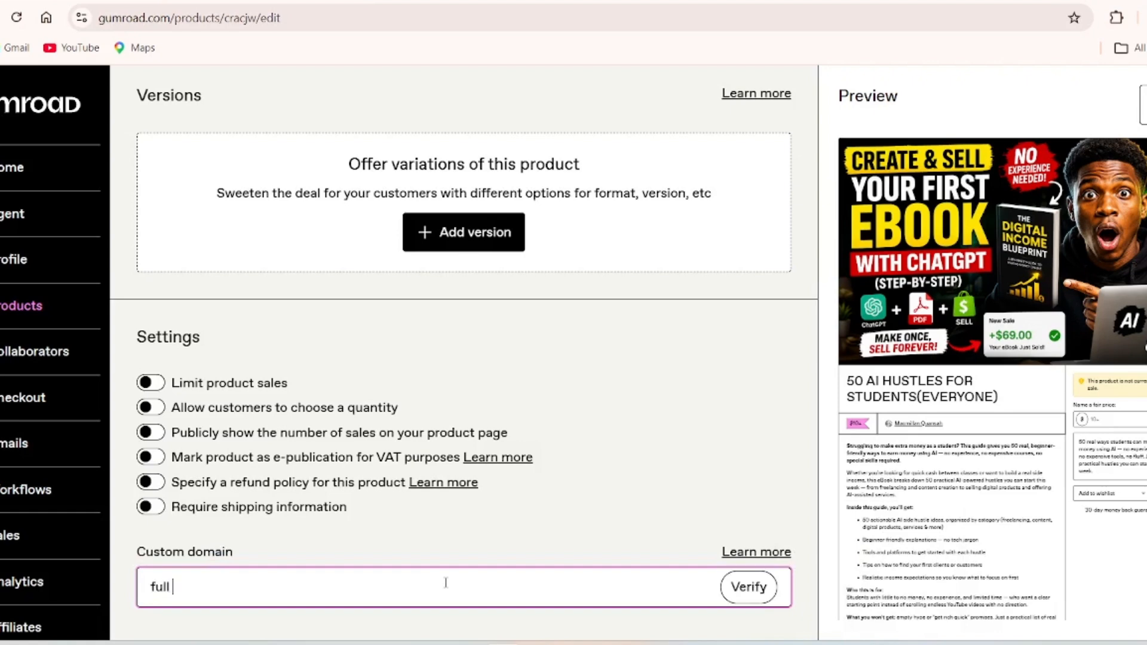
text( stack finance)
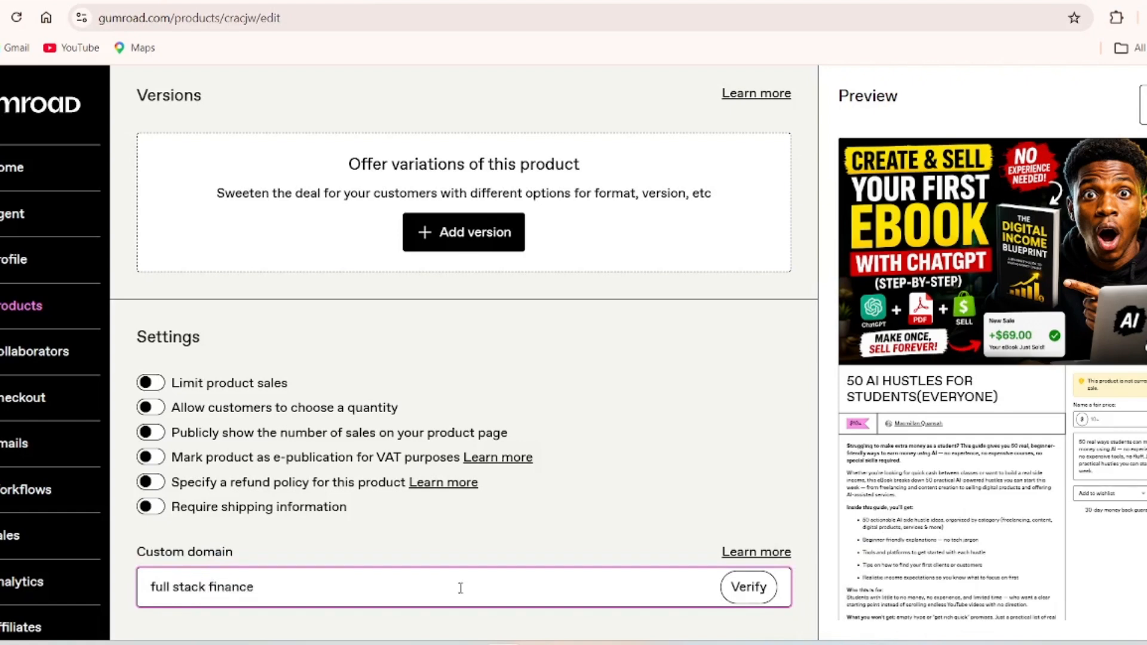
click(747, 587)
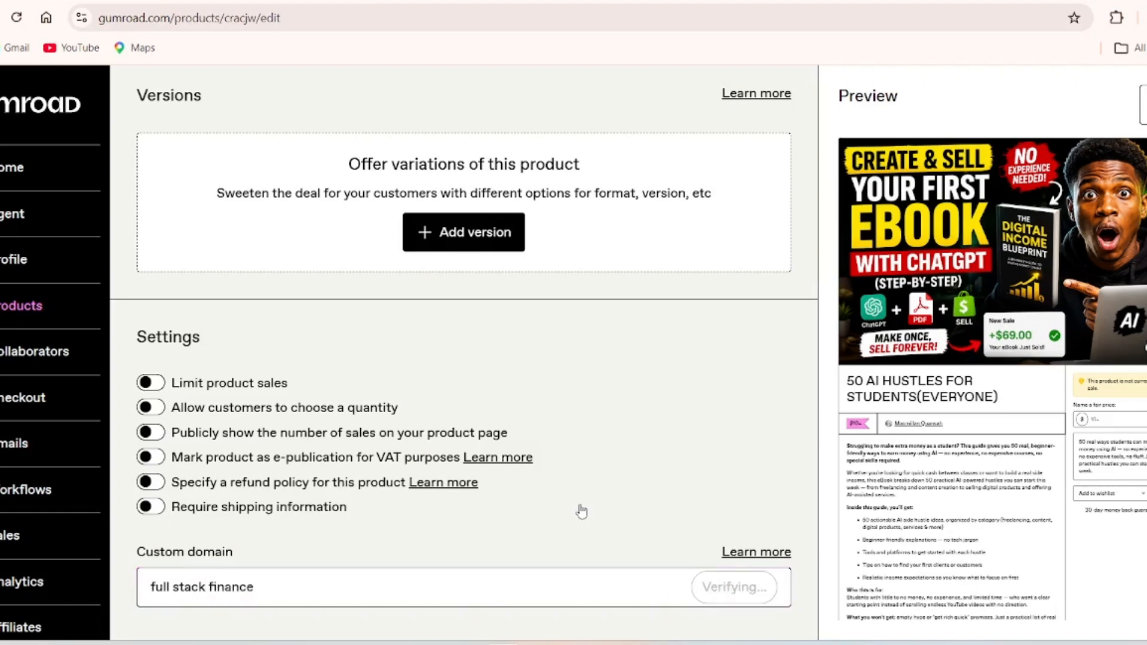
- Clear the "full stack finance" entry from the product's custom domain
scroll(582, 510, down, 1)
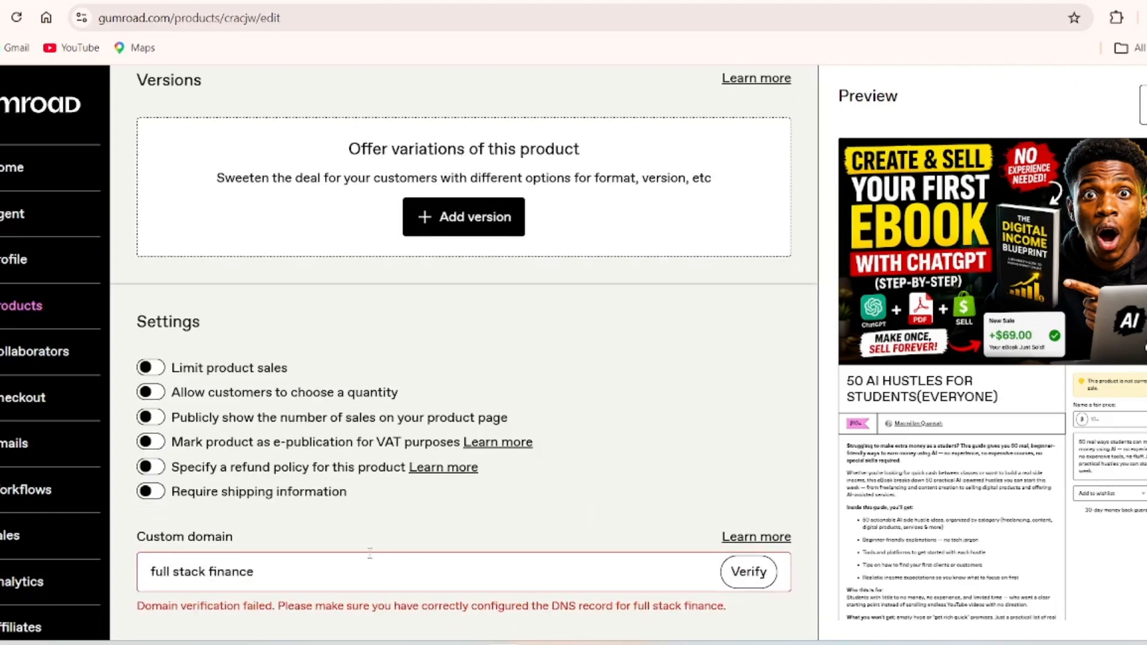
drag(352, 565, 141, 569)
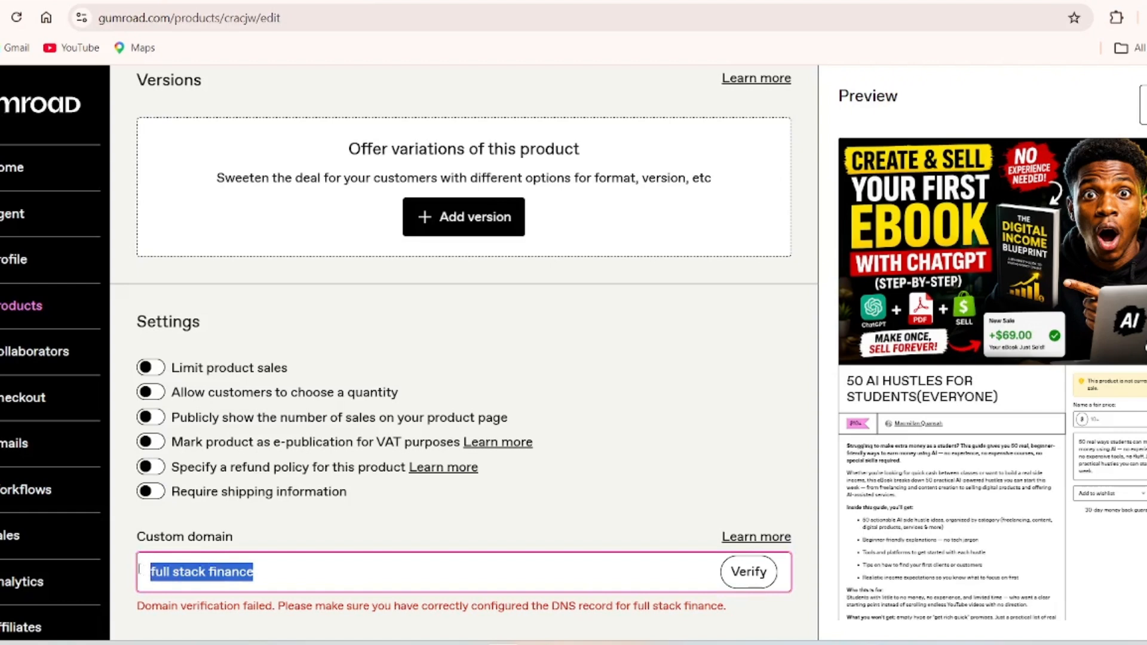
key(BackSpace)
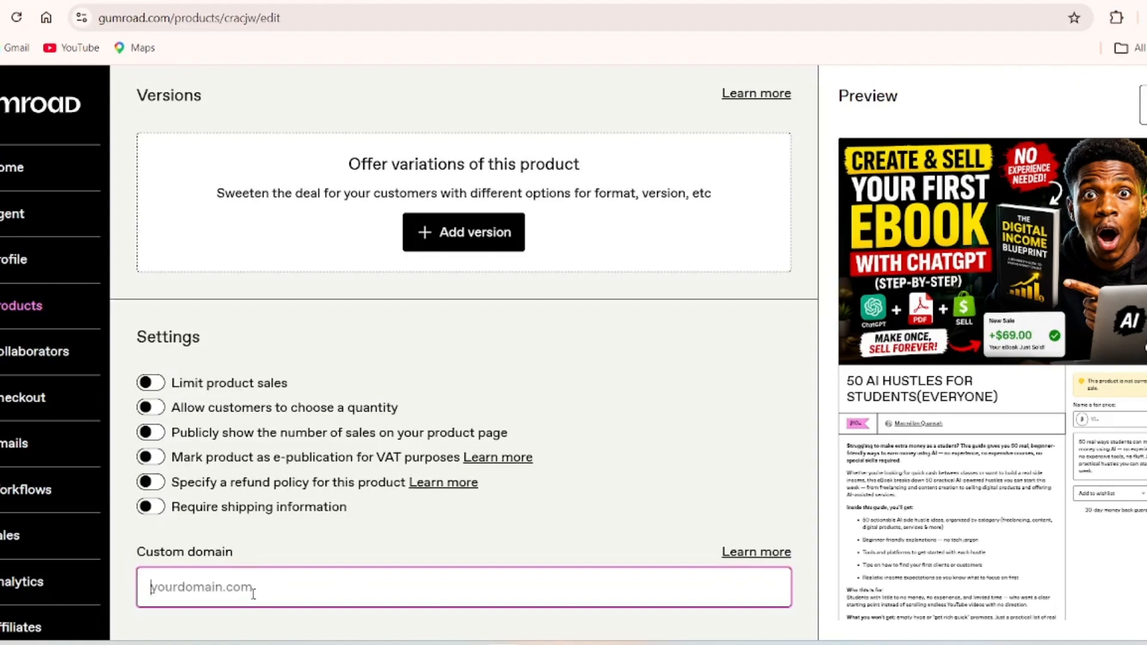
- Save the product details and continue to the product's content page
scroll(260, 526, up, 3)
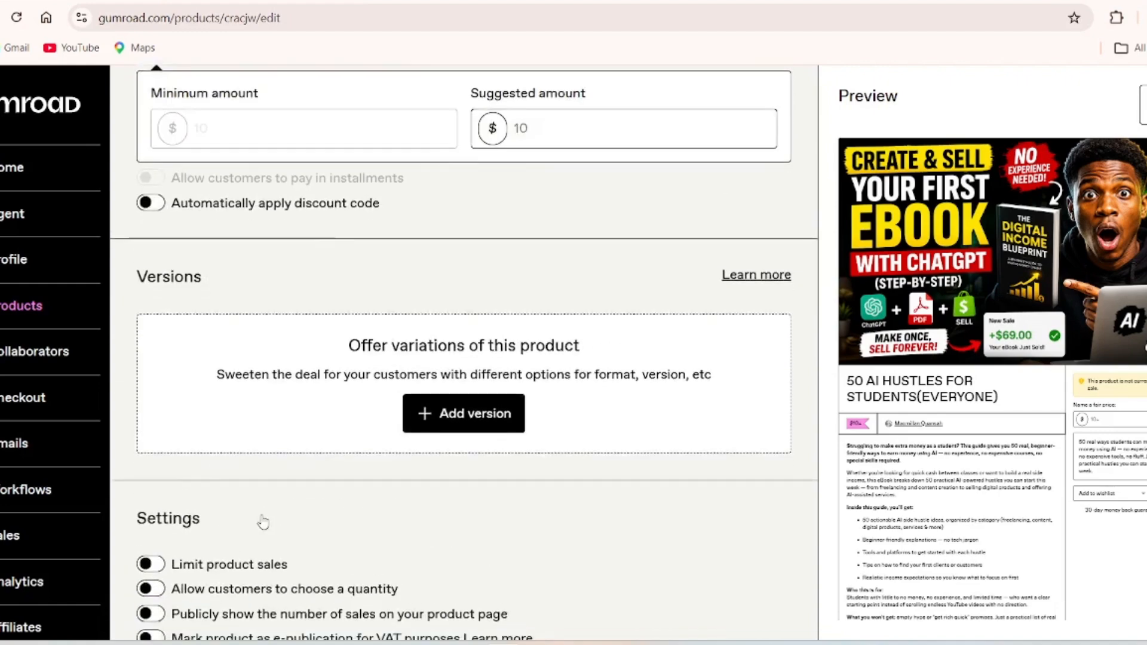
scroll(260, 520, down, 2)
scroll(264, 521, up, 4)
scroll(264, 520, down, 1)
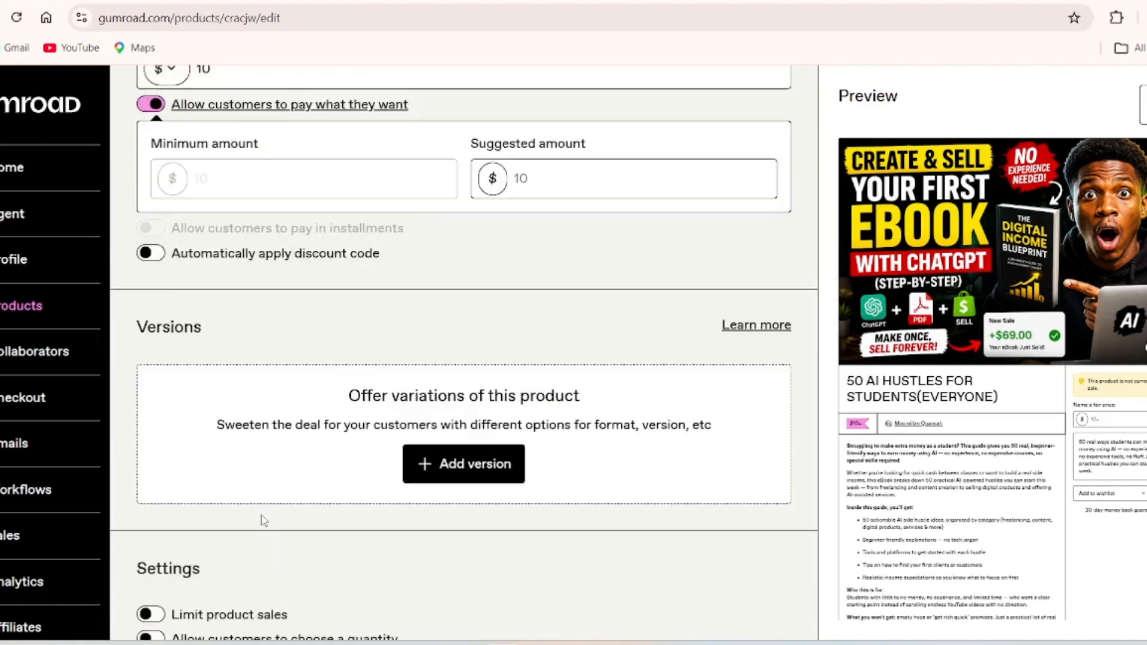
scroll(265, 521, up, 10)
scroll(264, 521, up, 10)
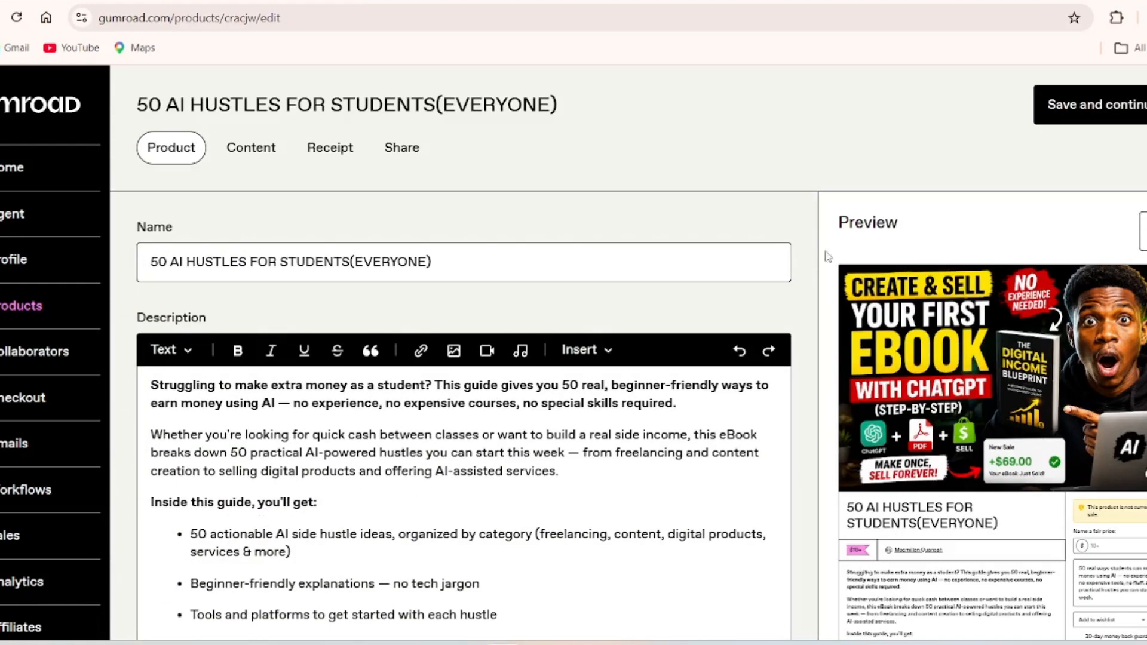
click(1050, 114)
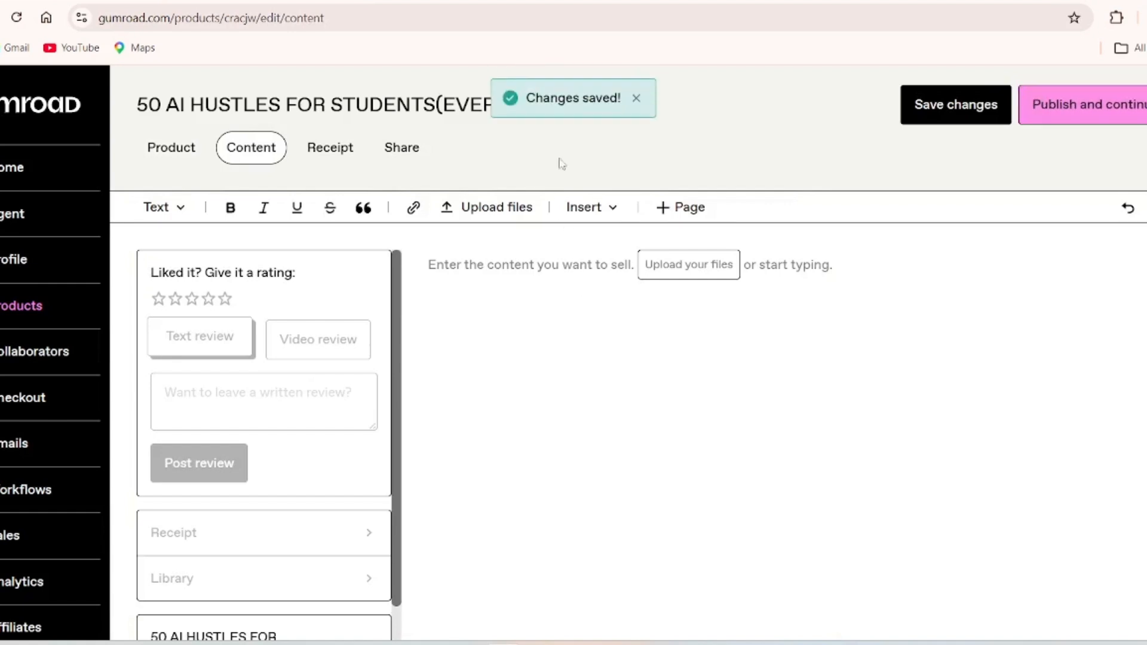
- Examine the content page, including its file upload area and the customer review, receipt and library blocks
scroll(557, 455, down, 1)
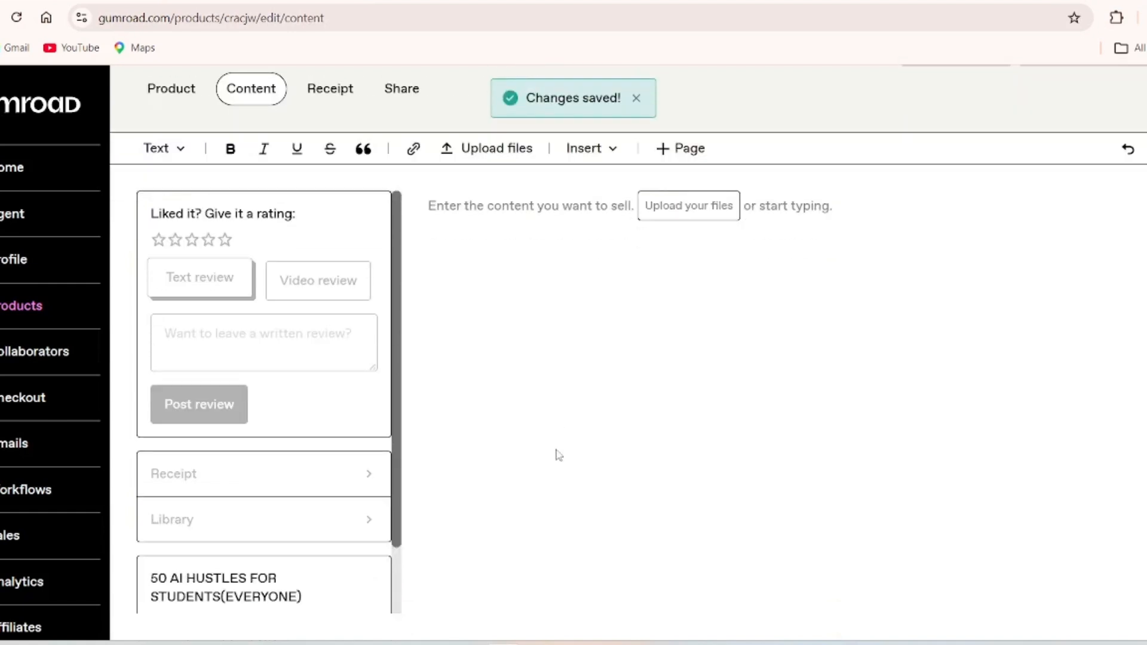
scroll(378, 438, down, 1)
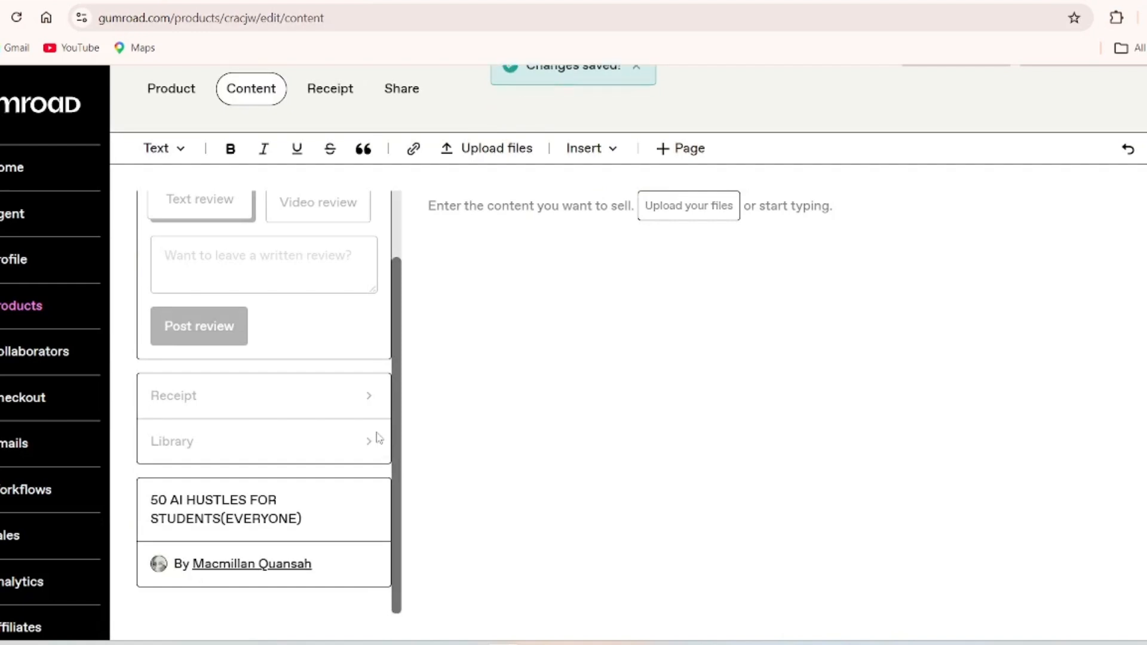
scroll(378, 438, up, 3)
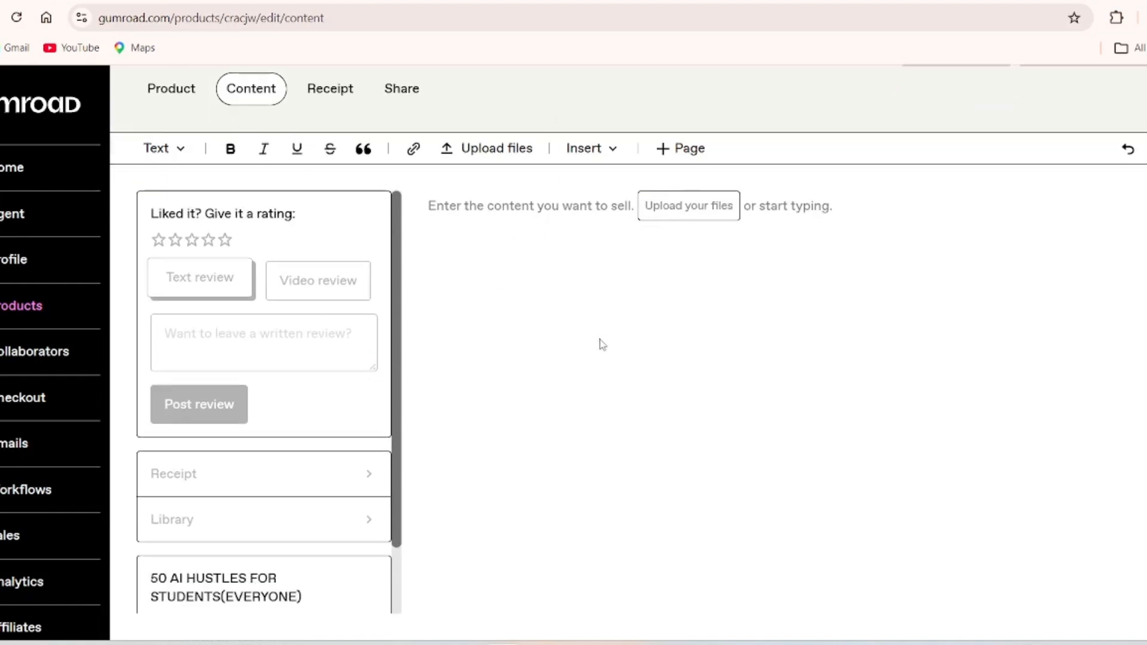
scroll(602, 345, down, 1)
scroll(250, 335, down, 1)
scroll(972, 226, up, 1)
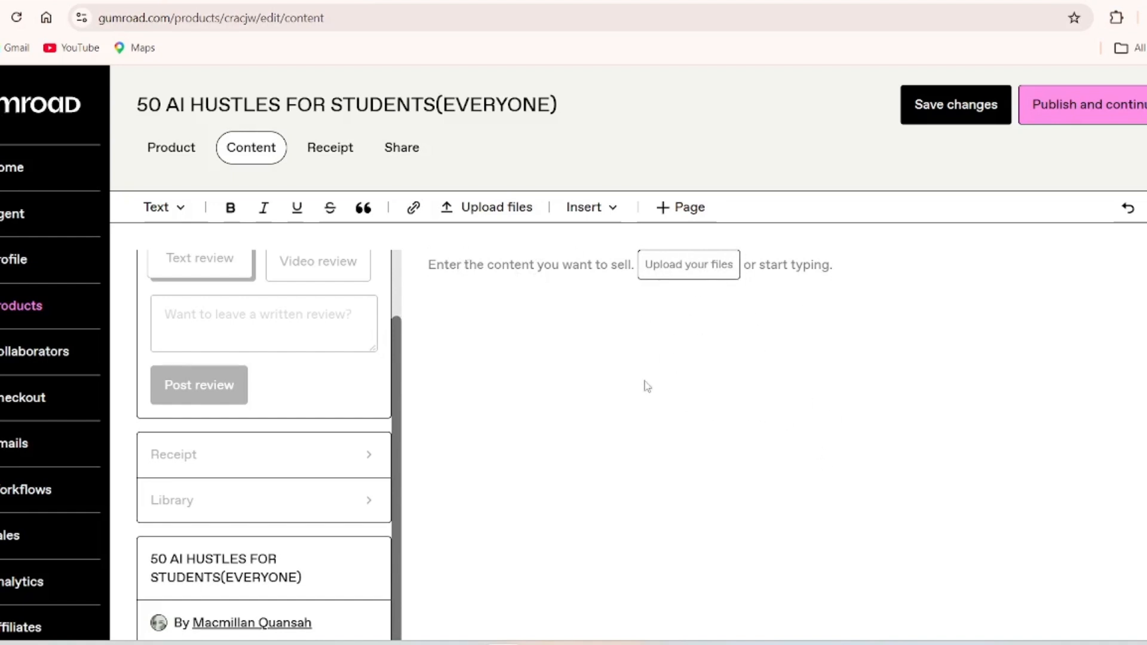
scroll(663, 386, down, 1)
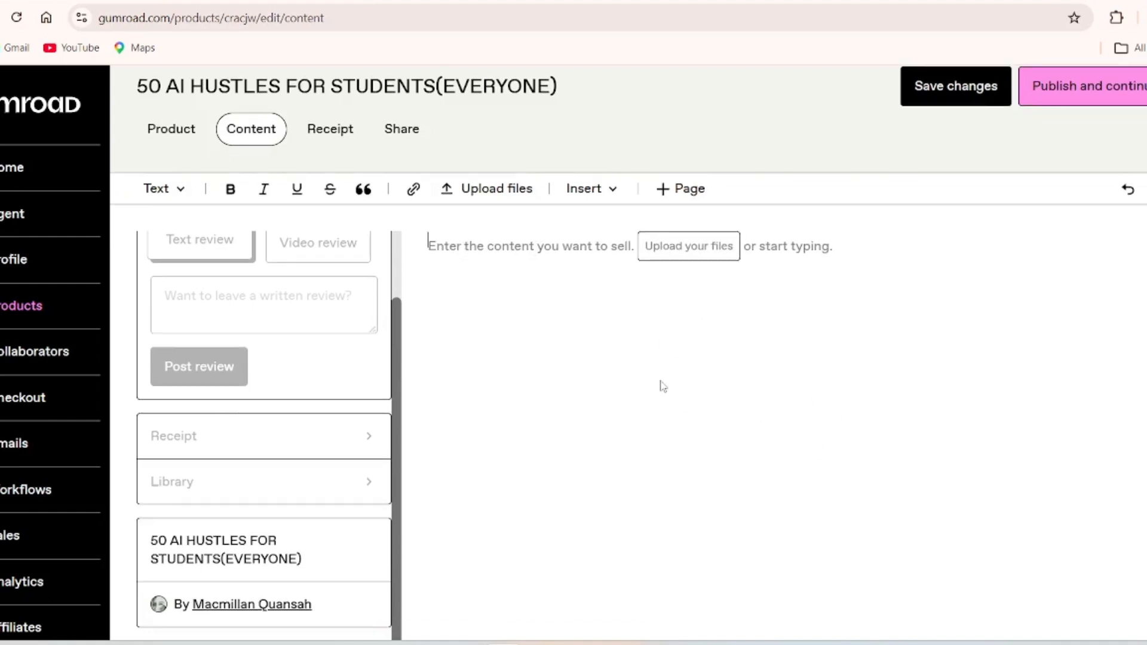
scroll(663, 386, up, 1)
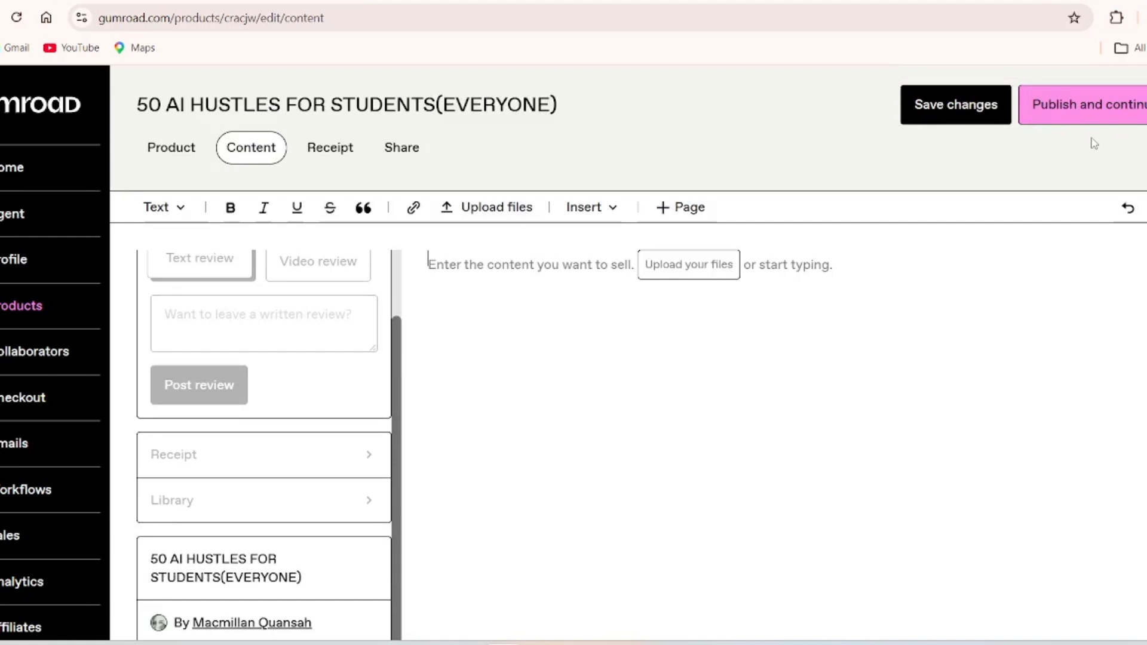
- Publish the product and continue to its sharing page
click(1078, 123)
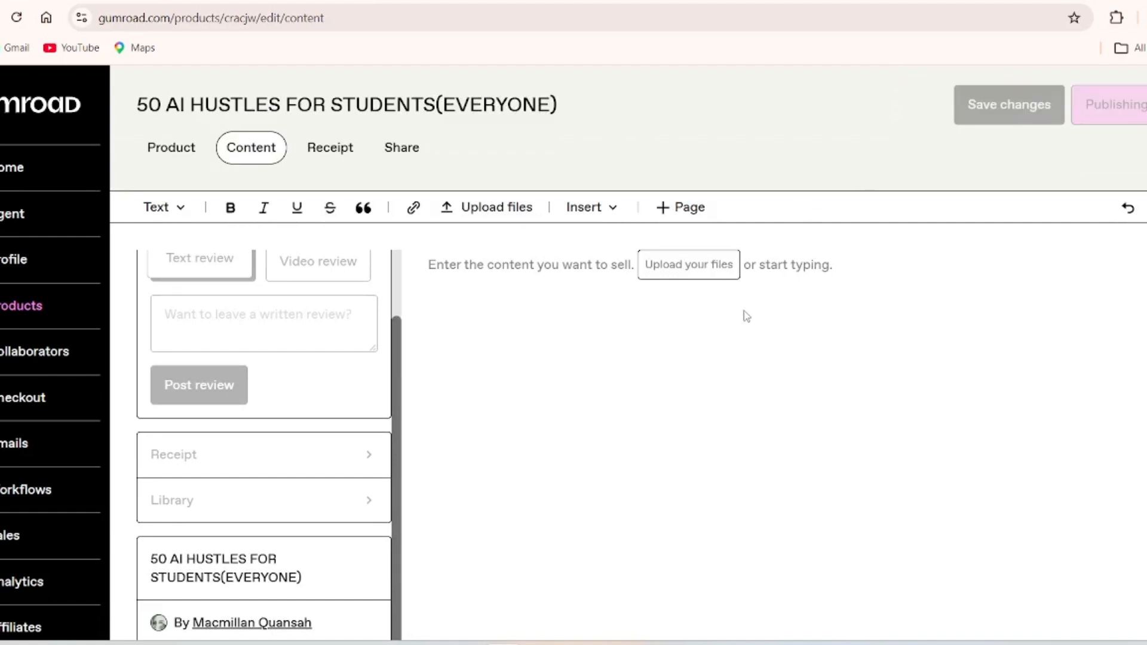
scroll(745, 314, down, 1)
scroll(746, 316, down, 1)
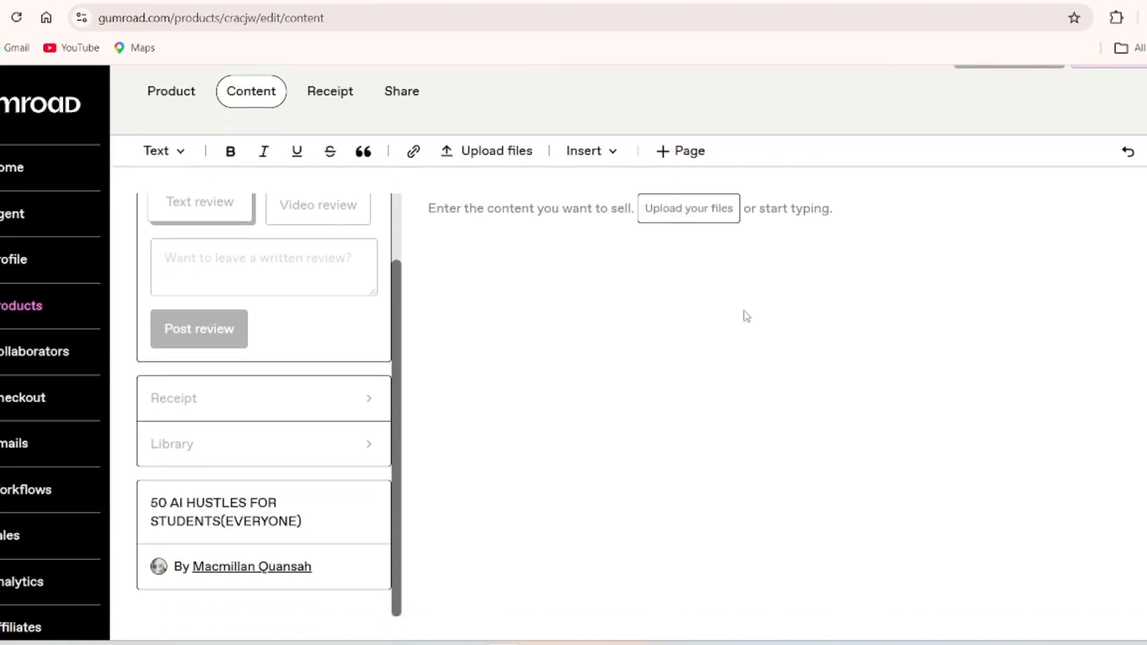
scroll(747, 317, up, 1)
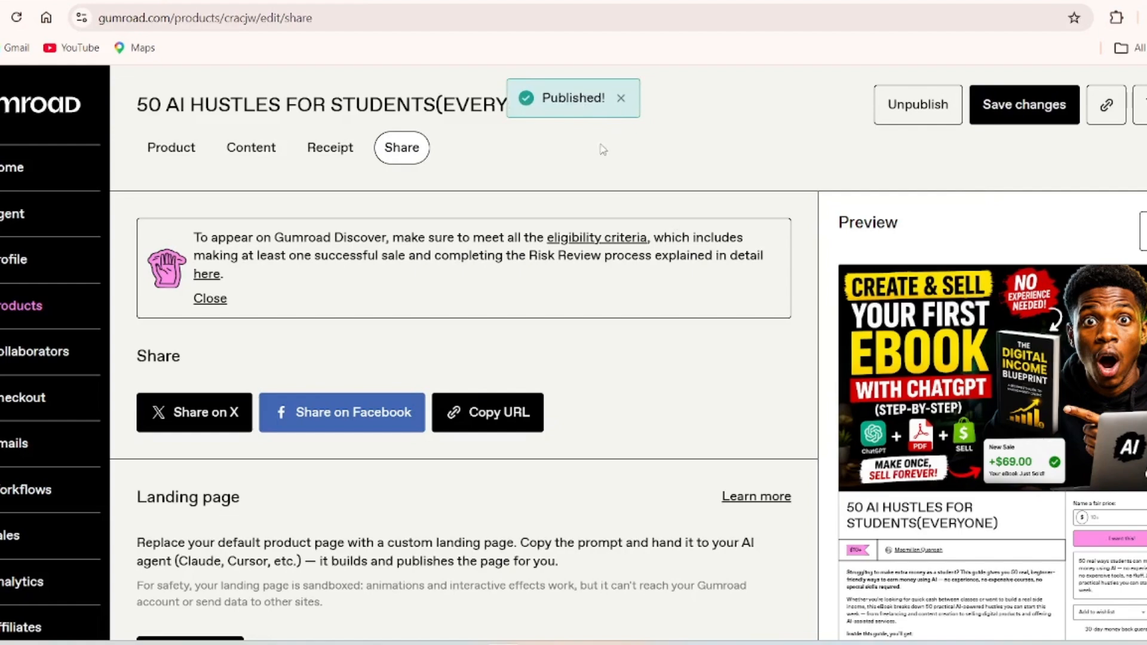
- Look over the product's sharing page, and open the Gumroad profile settings
scroll(494, 355, down, 7)
scroll(496, 356, up, 7)
click(27, 257)
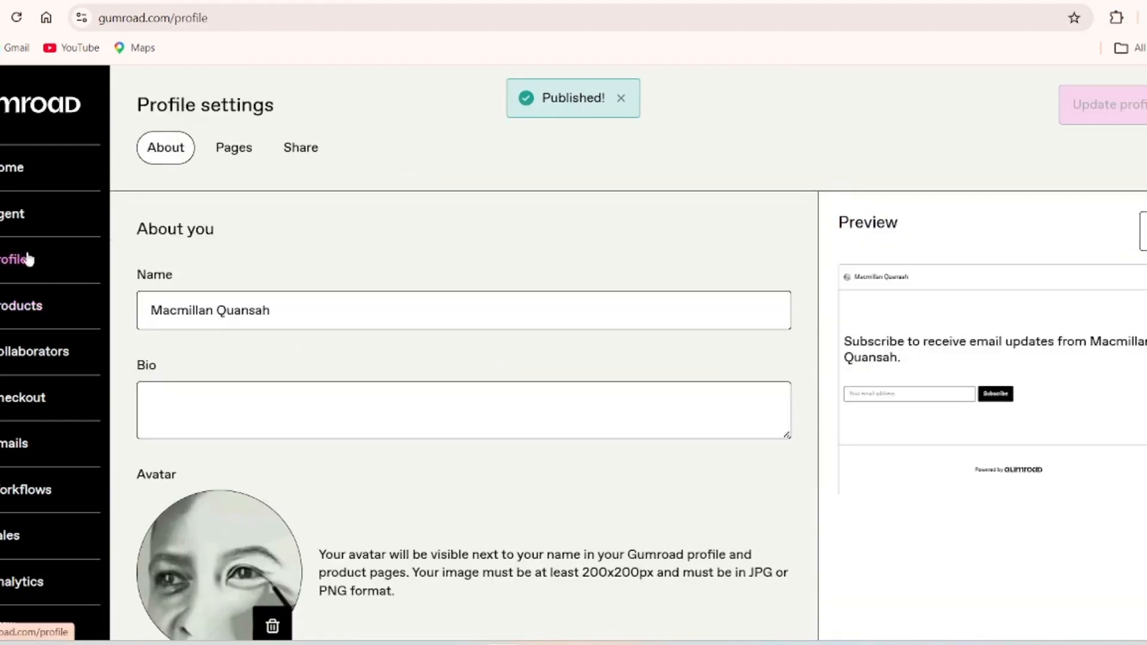
- Look over the About section of the profile settings, from the name and bio to the avatar and social links
scroll(310, 261, down, 2)
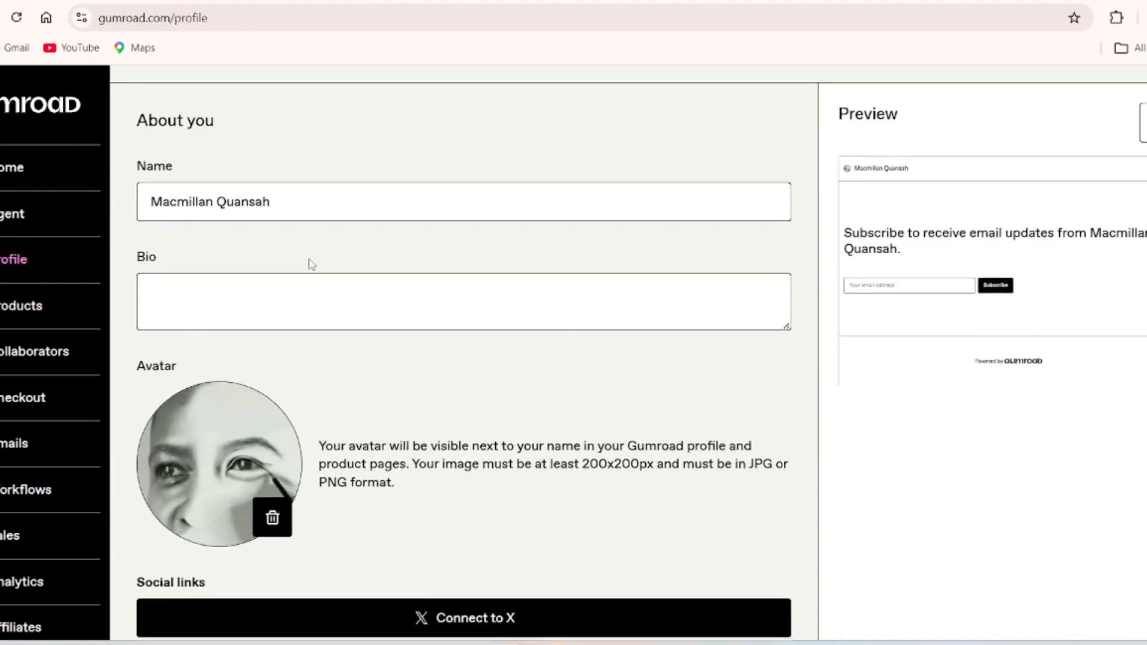
scroll(311, 264, up, 2)
scroll(331, 224, down, 2)
scroll(331, 224, up, 2)
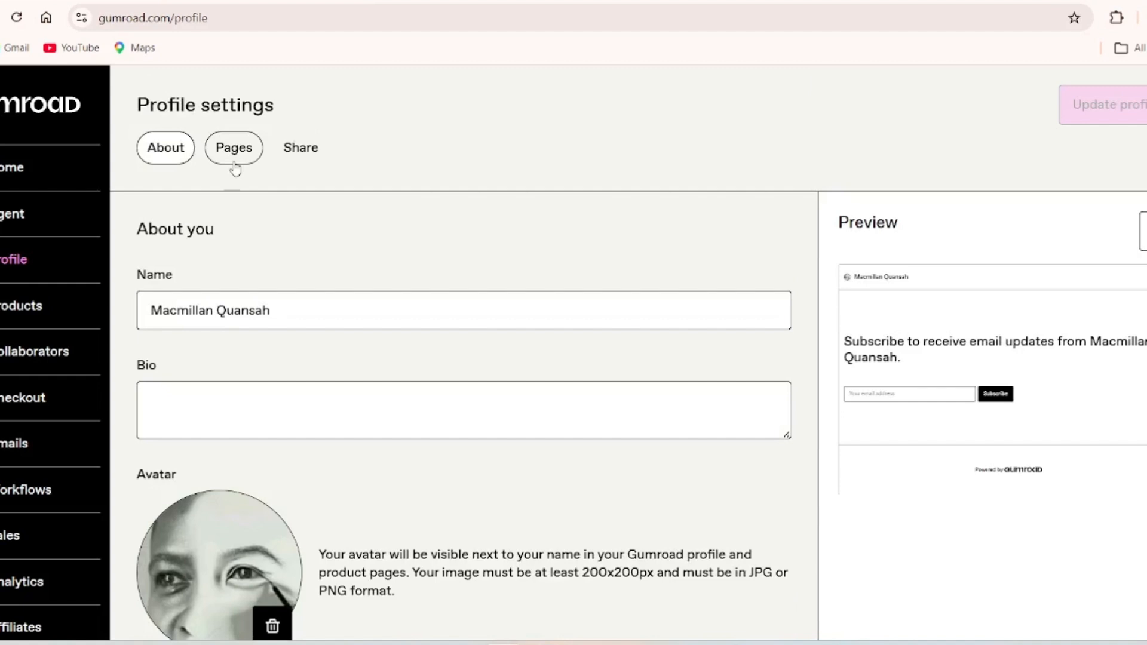
- Open the dashboard home page and look through the site's navigation entries
click(42, 172)
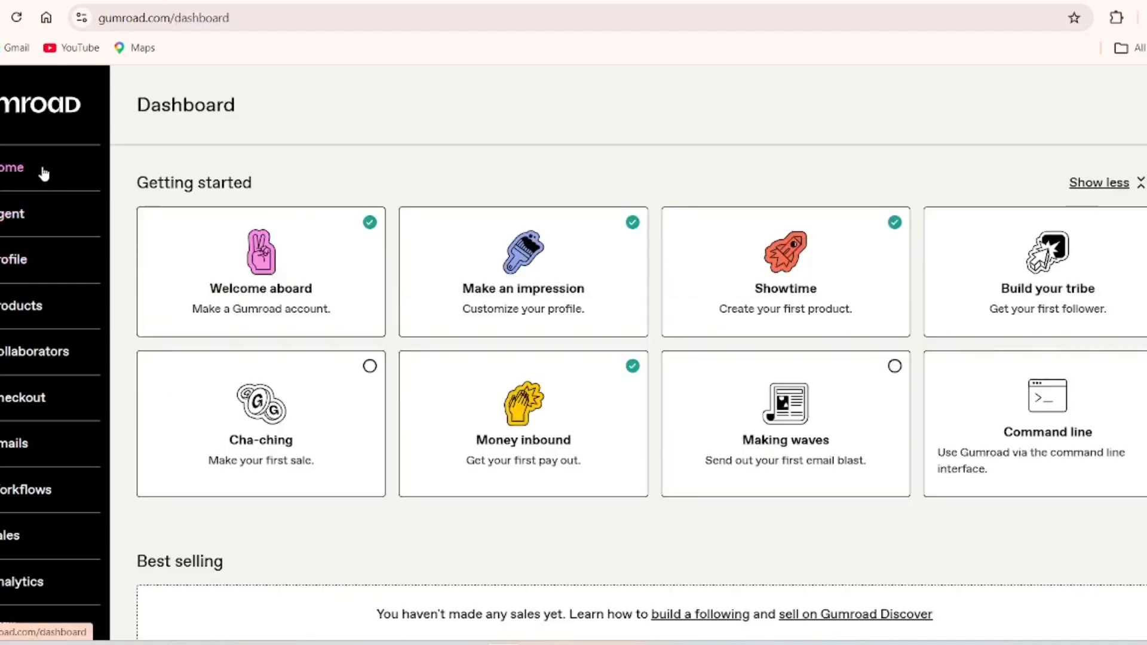
scroll(99, 251, down, 3)
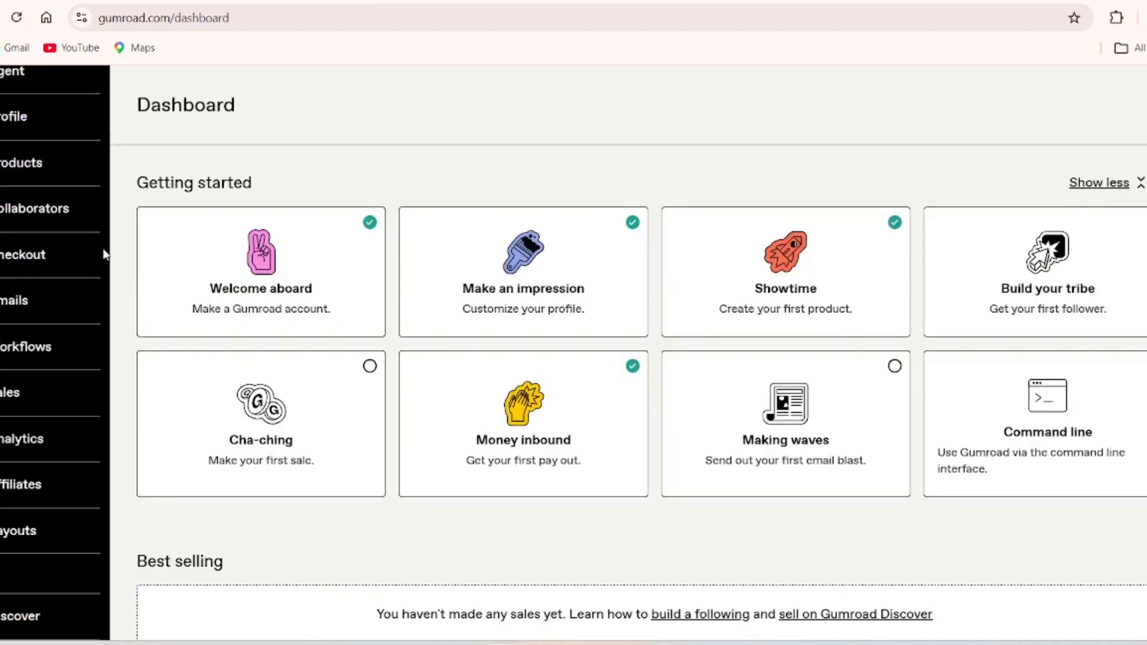
scroll(31, 195, down, 1)
scroll(30, 191, up, 3)
- Reopen the profile settings and look over the About and Pages sections
click(31, 196)
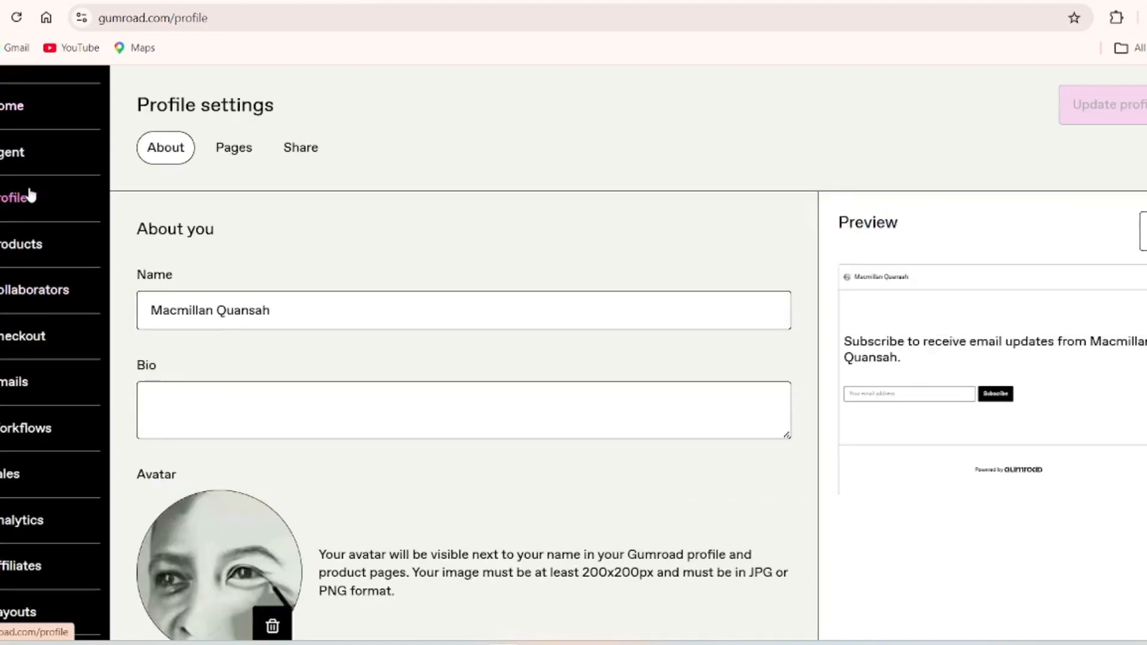
scroll(678, 238, down, 2)
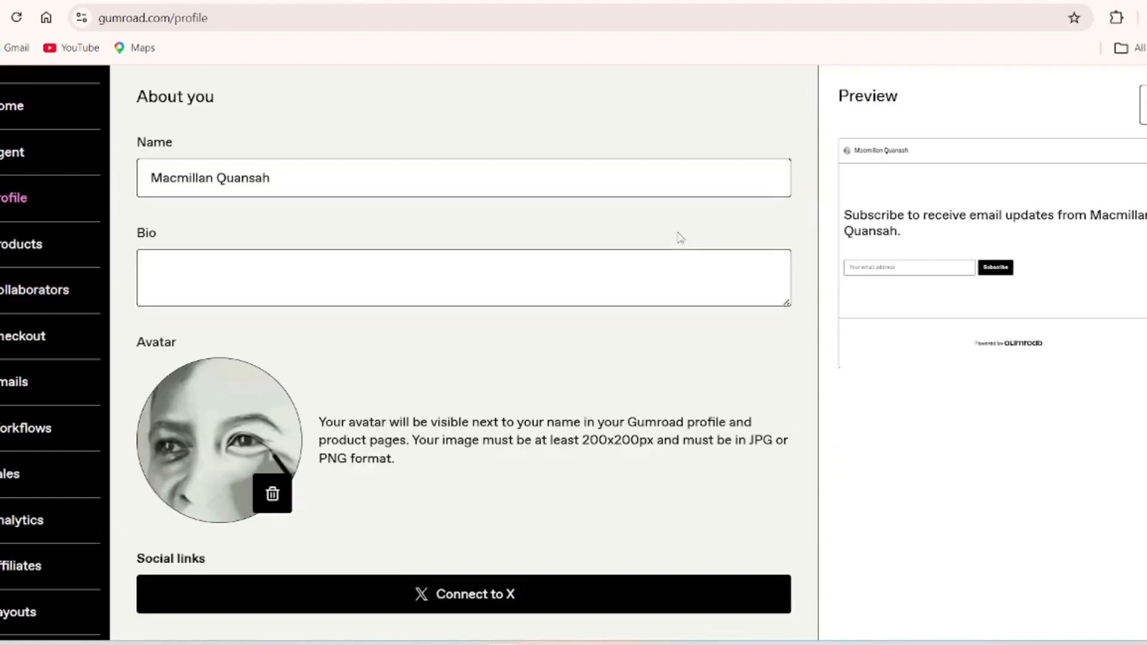
scroll(678, 239, up, 2)
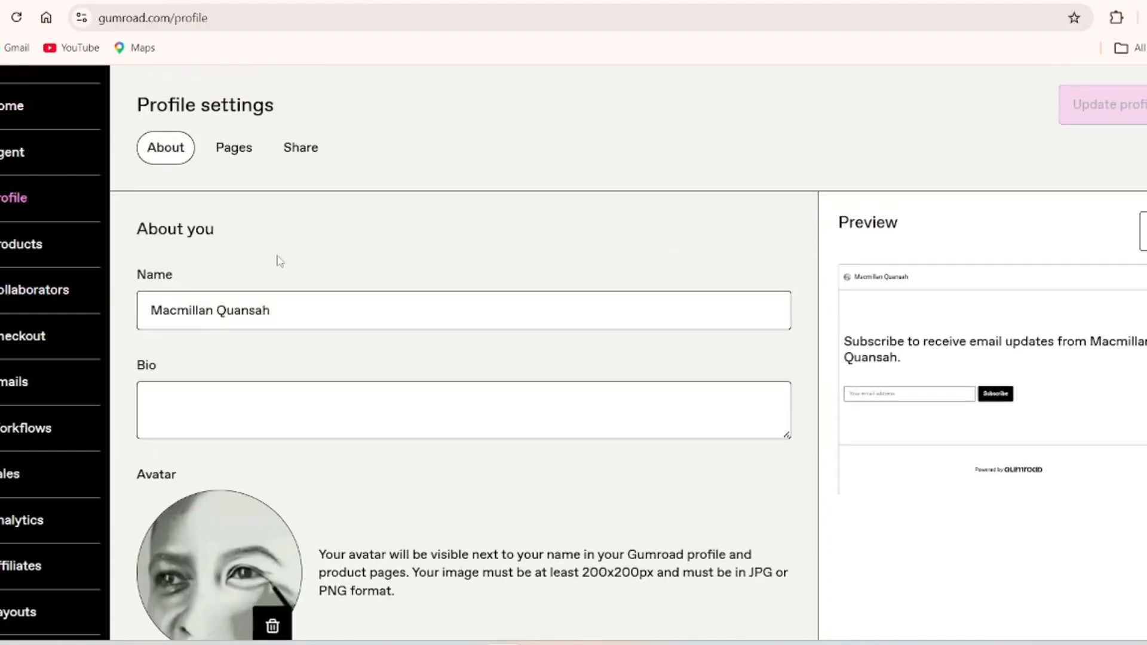
click(232, 156)
click(169, 165)
- Browse the remaining navigation entries and open the page for published emails
scroll(69, 486, down, 4)
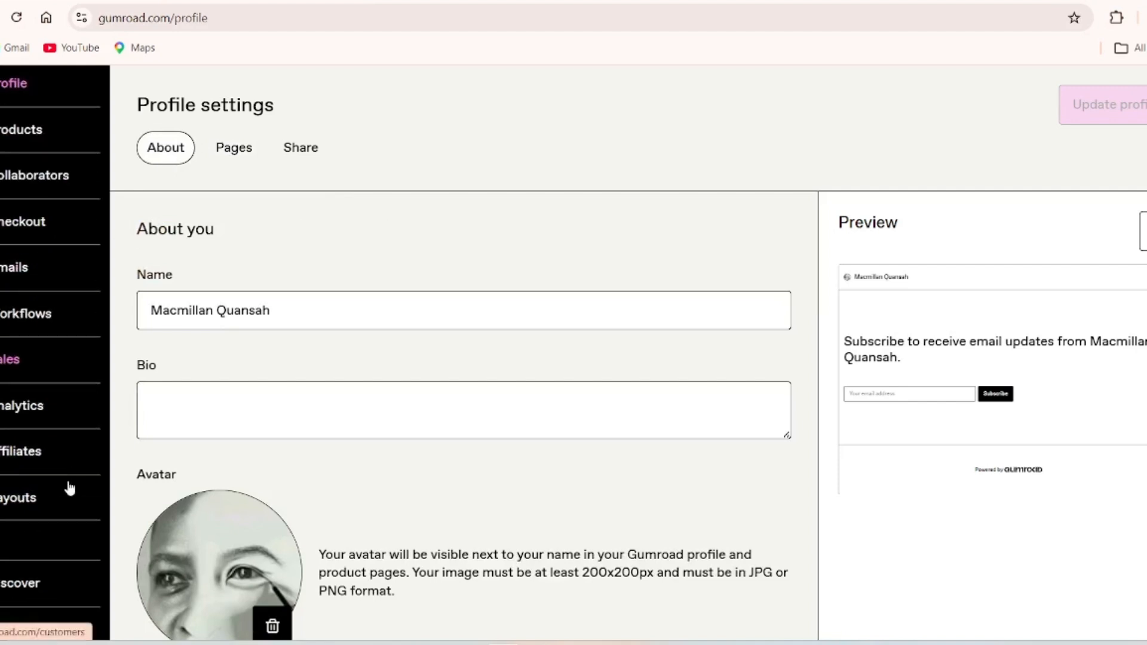
scroll(69, 488, up, 4)
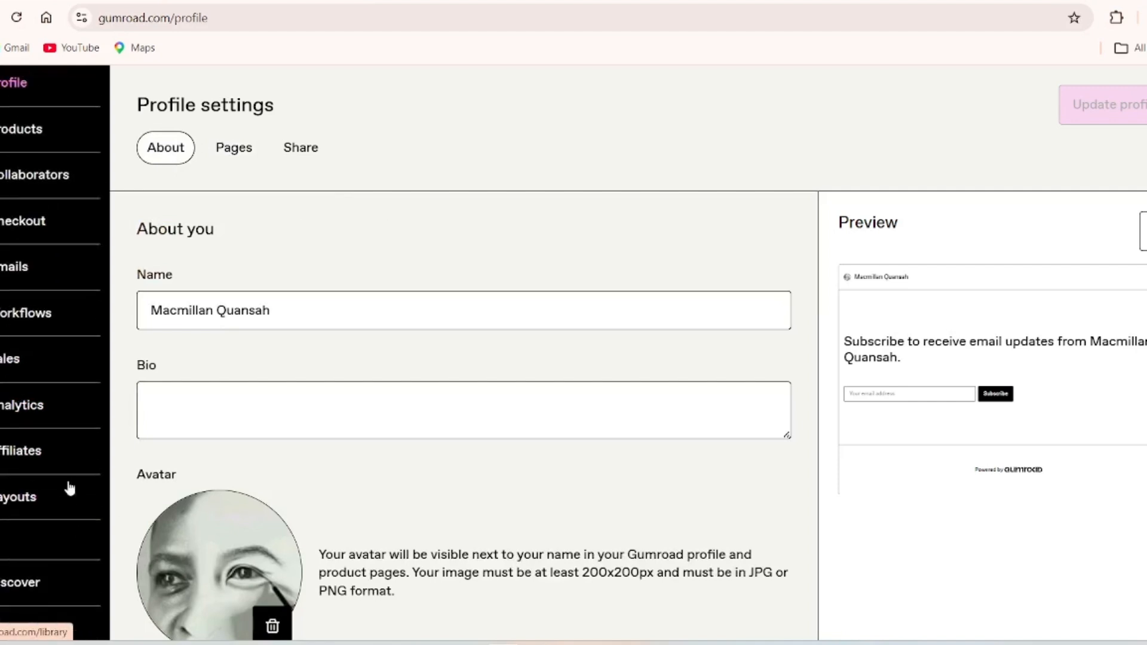
scroll(69, 488, up, 1)
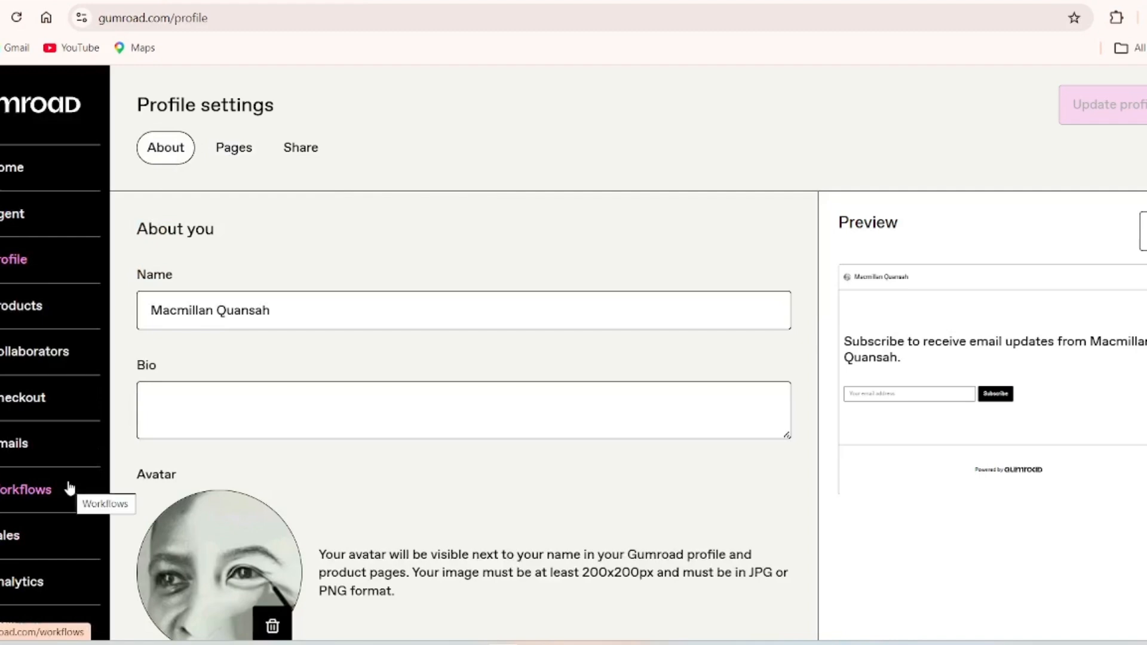
click(38, 398)
click(24, 438)
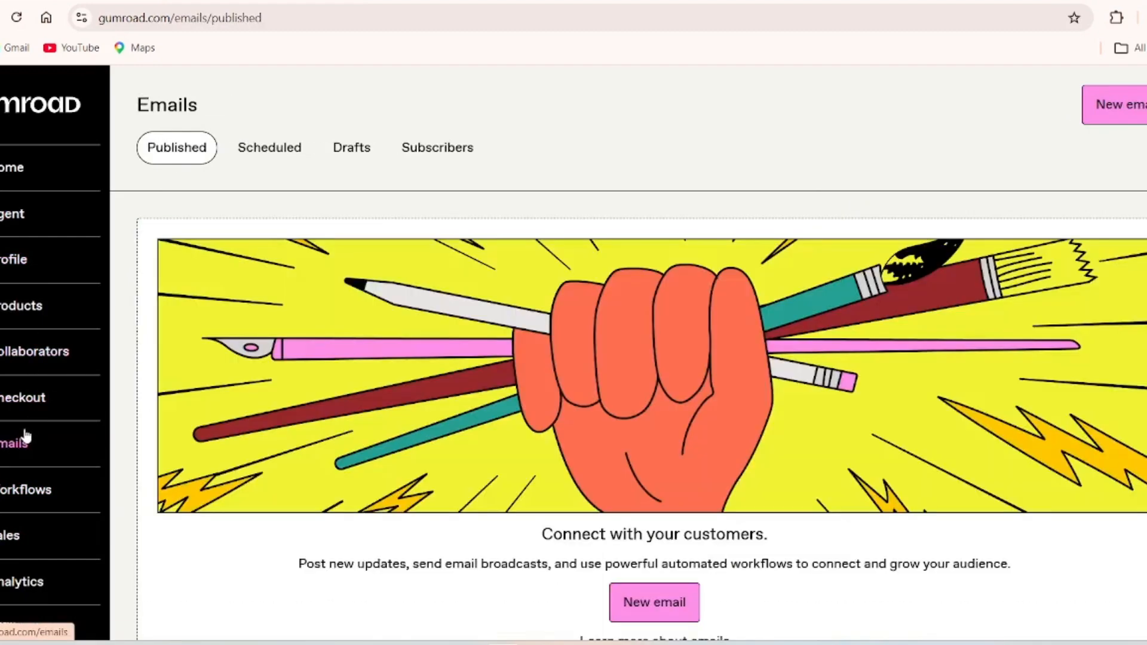
- Open the "50 AI HUSTLES FOR STUDENTS(EVERYONE)" product for editing, review its details and preview, and save the changes
click(13, 304)
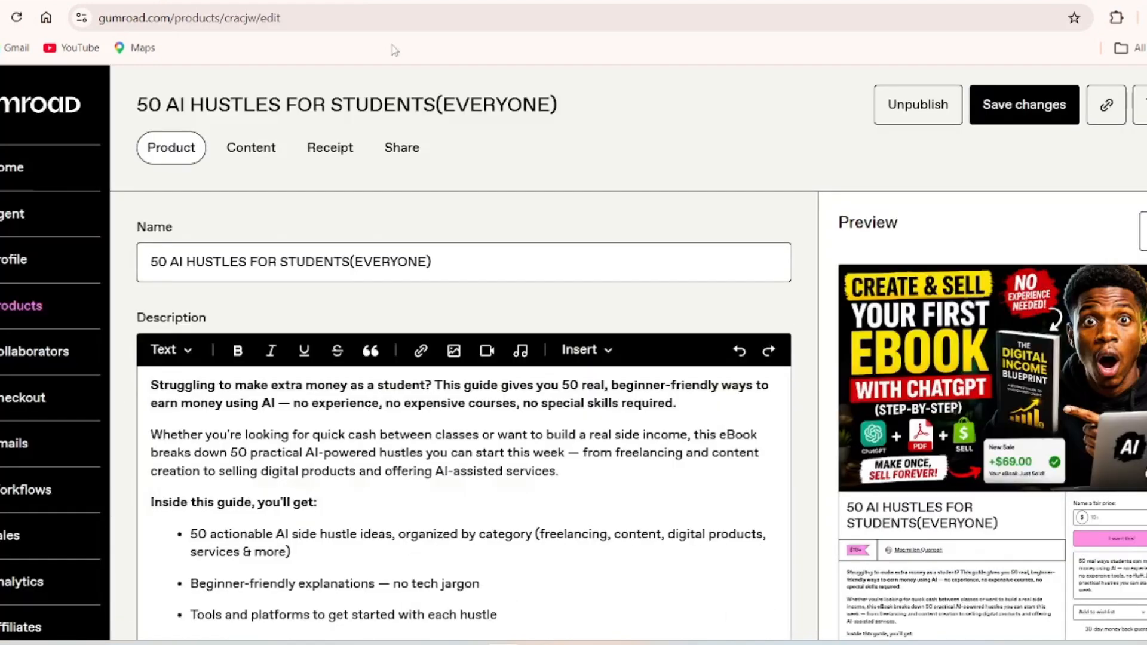
scroll(344, 303, down, 2)
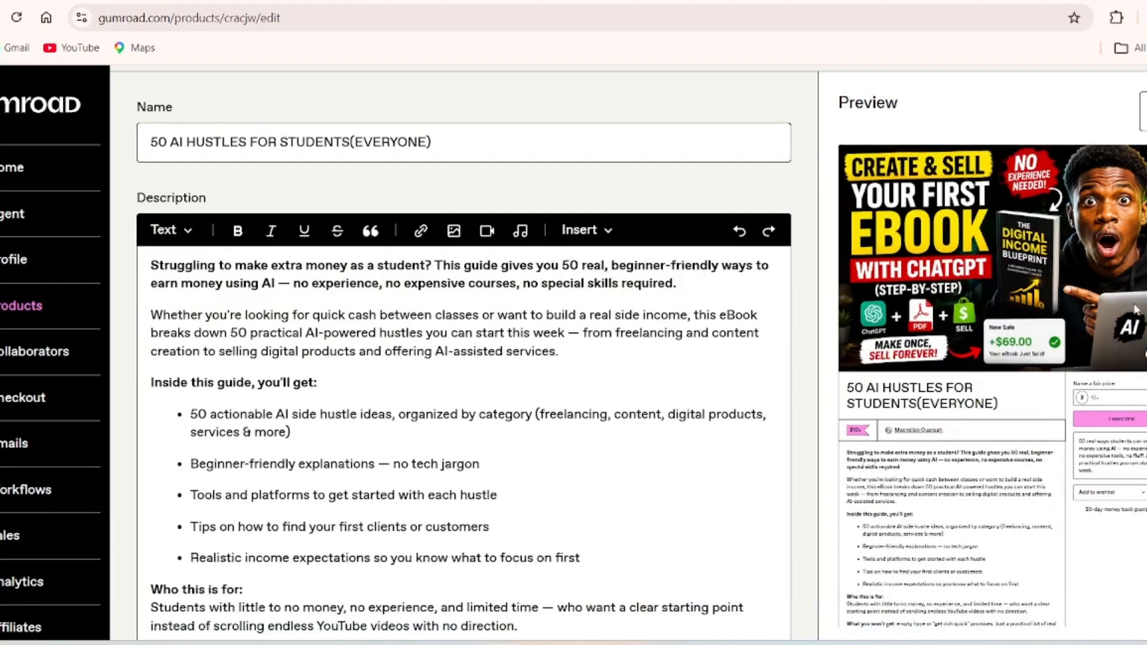
scroll(396, 252, up, 2)
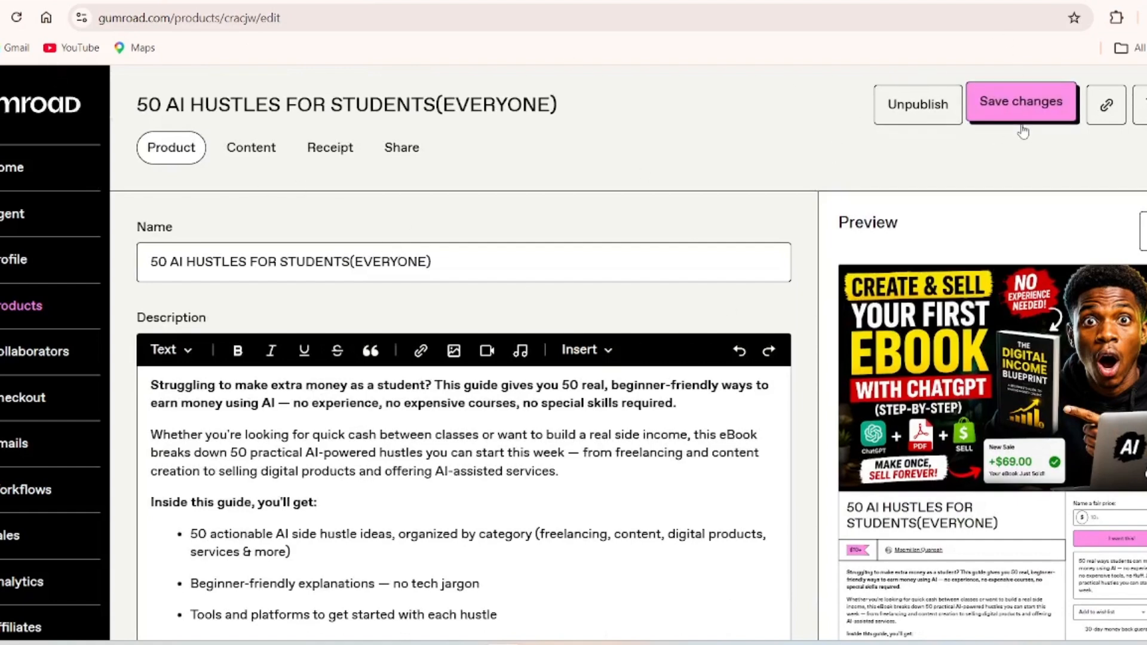
click(1025, 107)
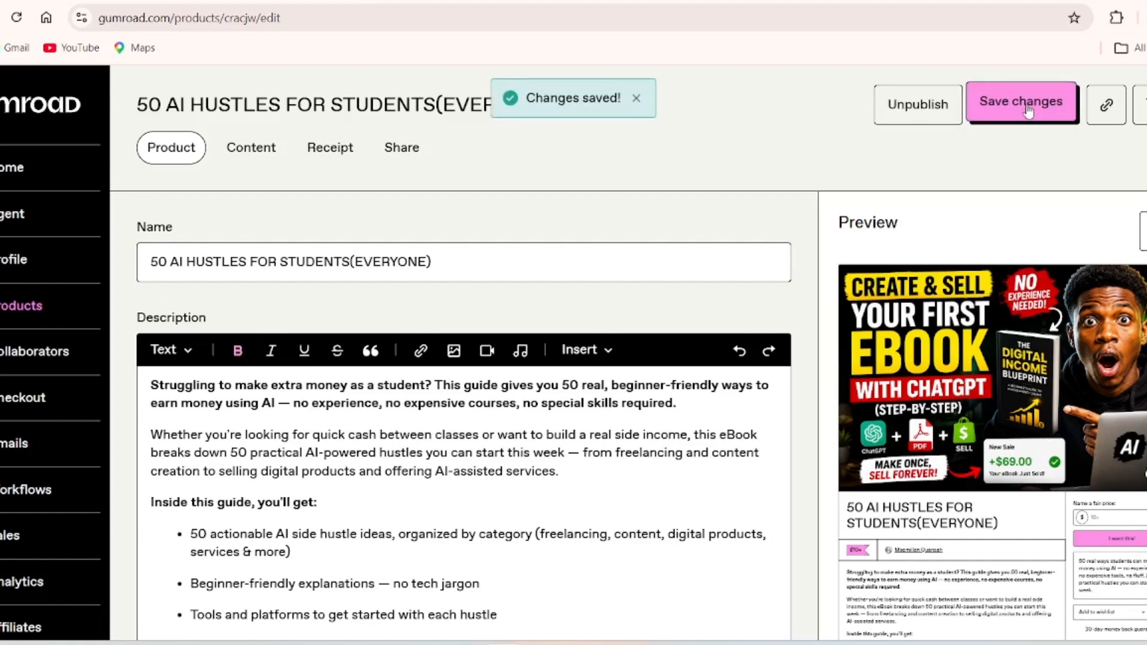
- Preview the public storefront from the profile settings and open the "50 AI HUSTLES FOR STUDENTS(EVERYONE)" listing
click(17, 260)
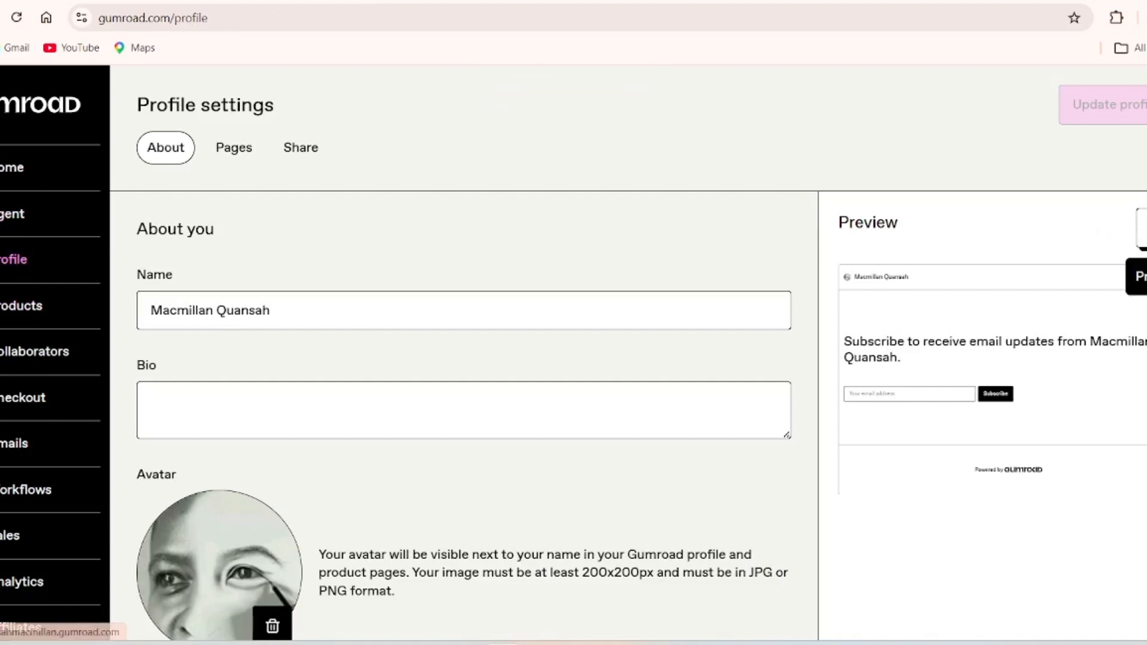
click(1140, 231)
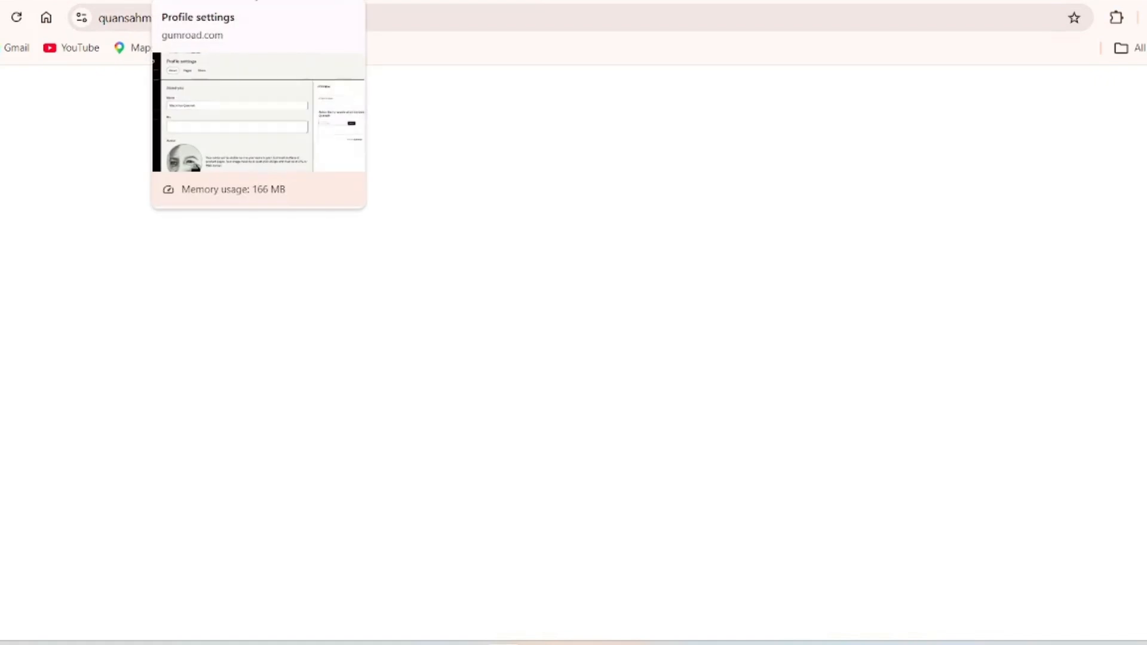
click(255, 0)
key(ctrl+Tab)
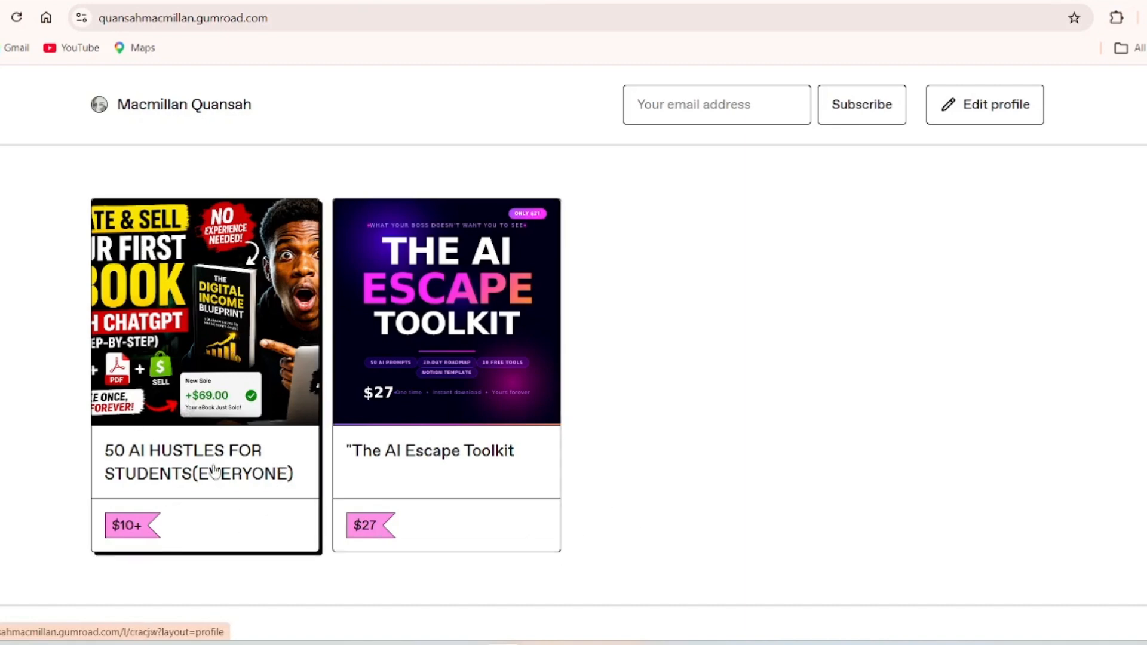
scroll(206, 463, down, 1)
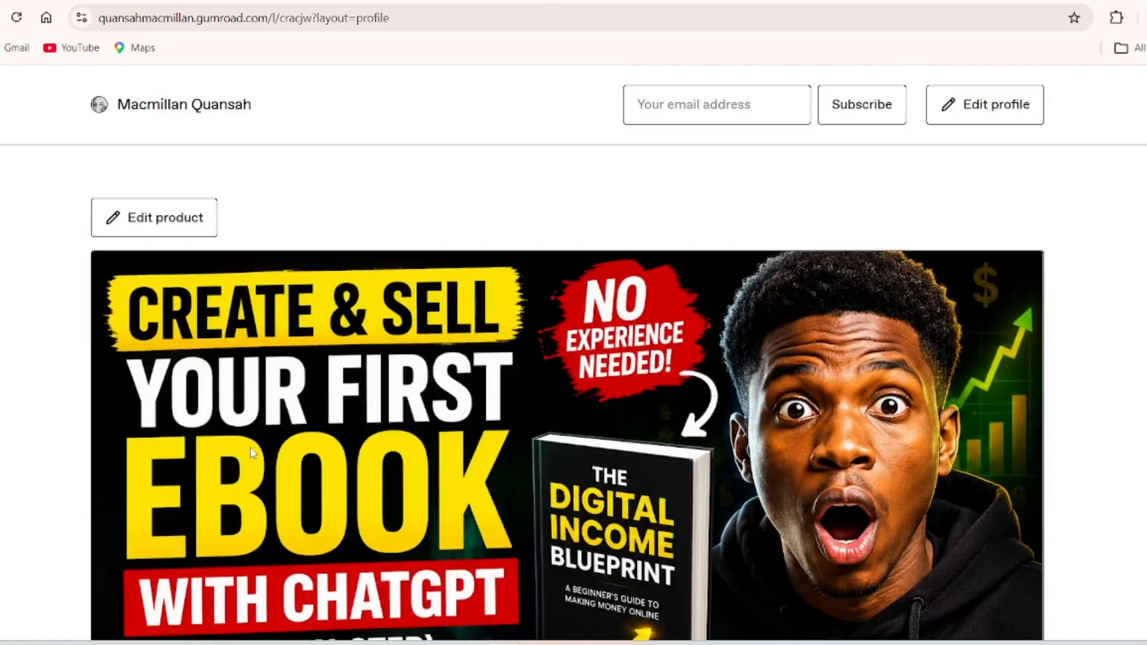
- Examine the public product page, including its cover image, description, price field, cart option and summary
scroll(261, 356, down, 10)
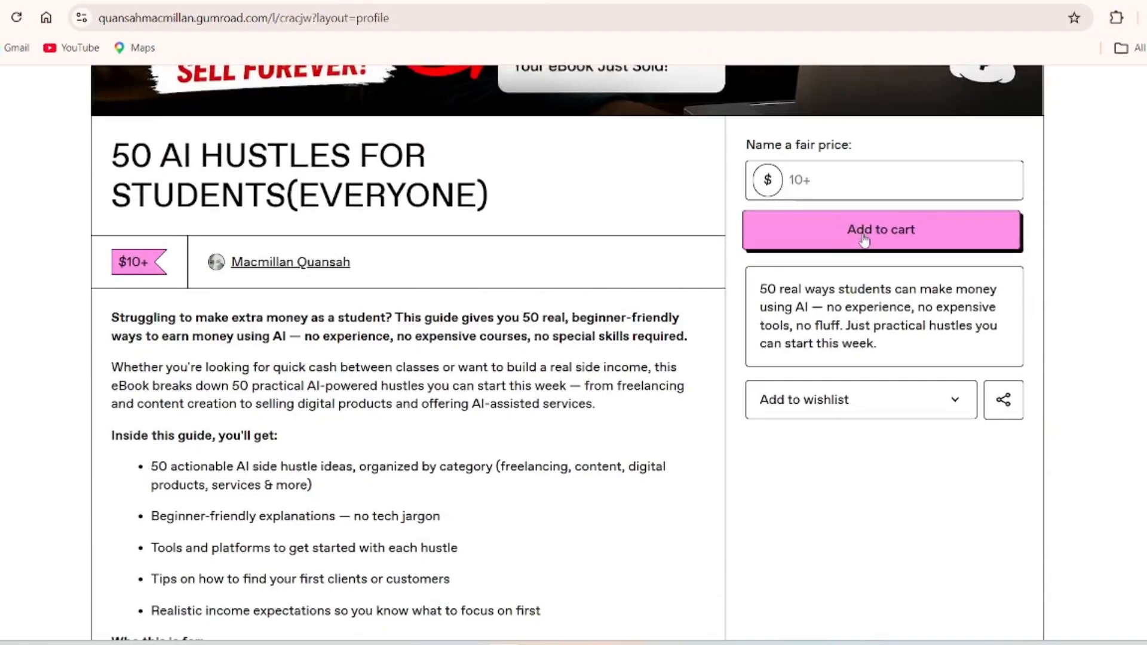
scroll(872, 396, down, 5)
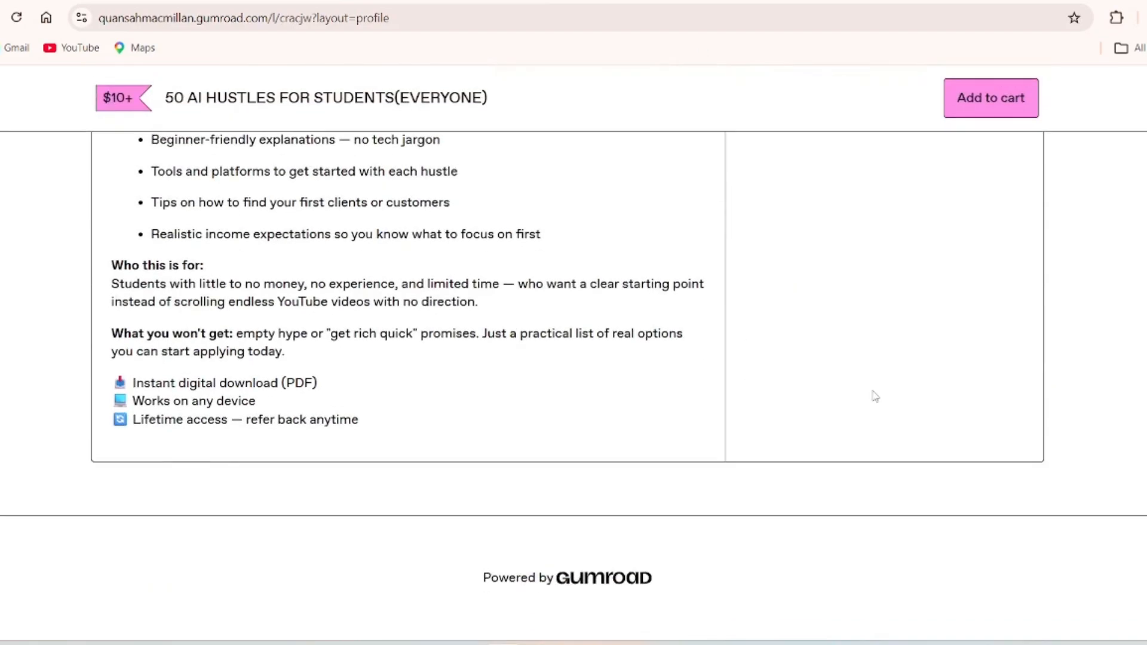
scroll(875, 396, up, 15)
scroll(873, 395, down, 5)
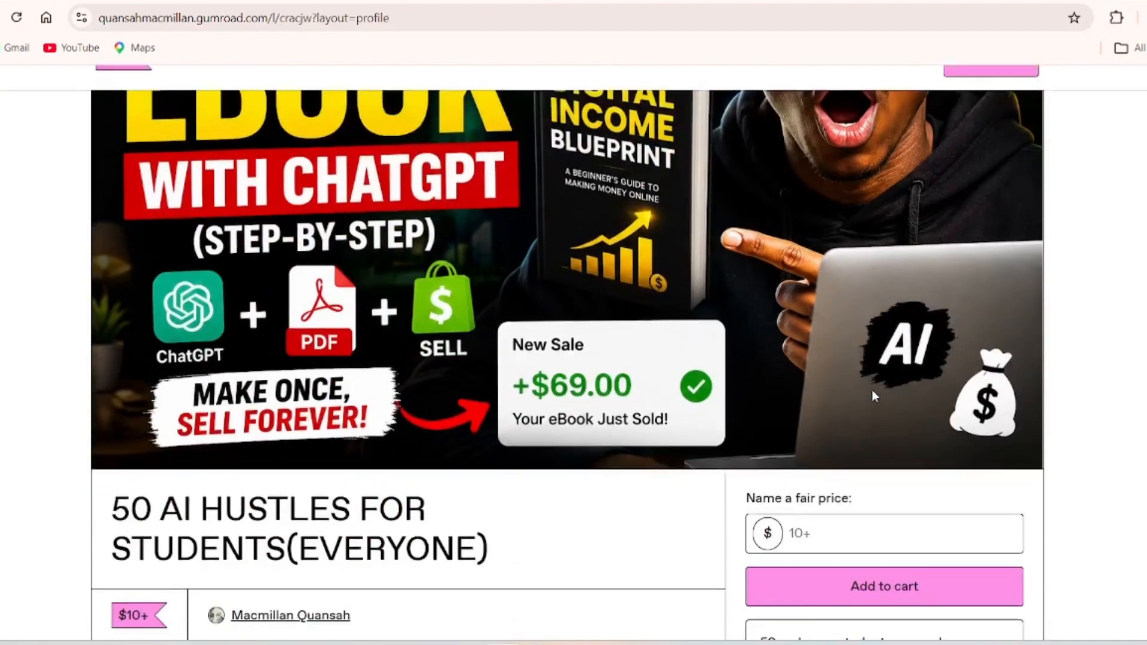
scroll(872, 389, down, 4)
scroll(874, 396, down, 2)
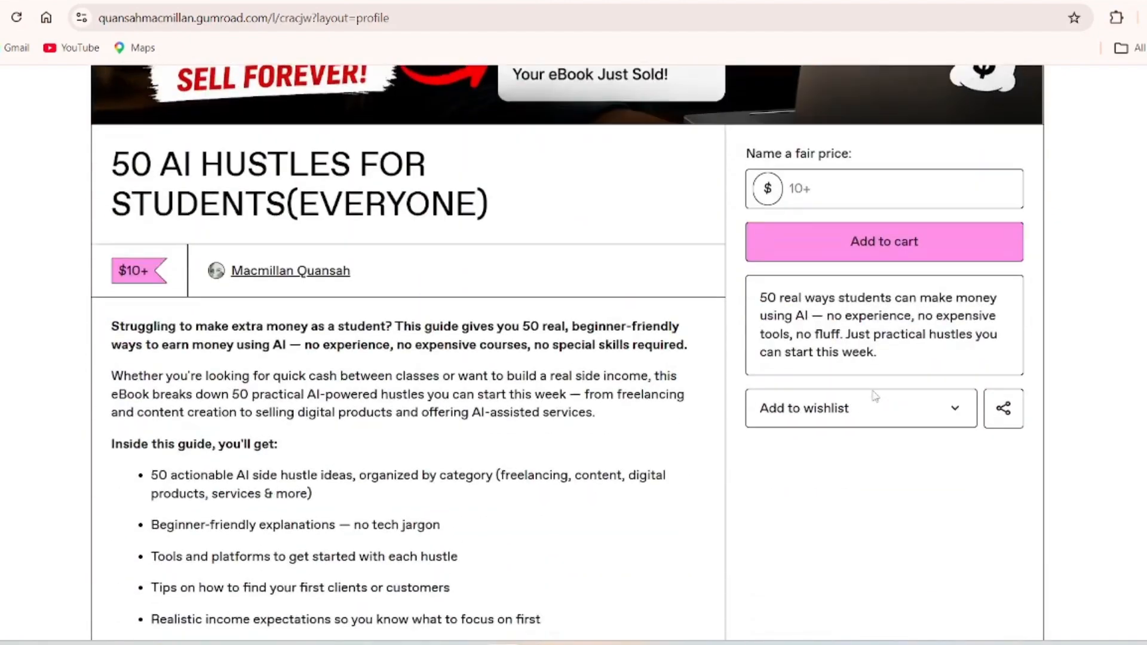
scroll(874, 397, up, 5)
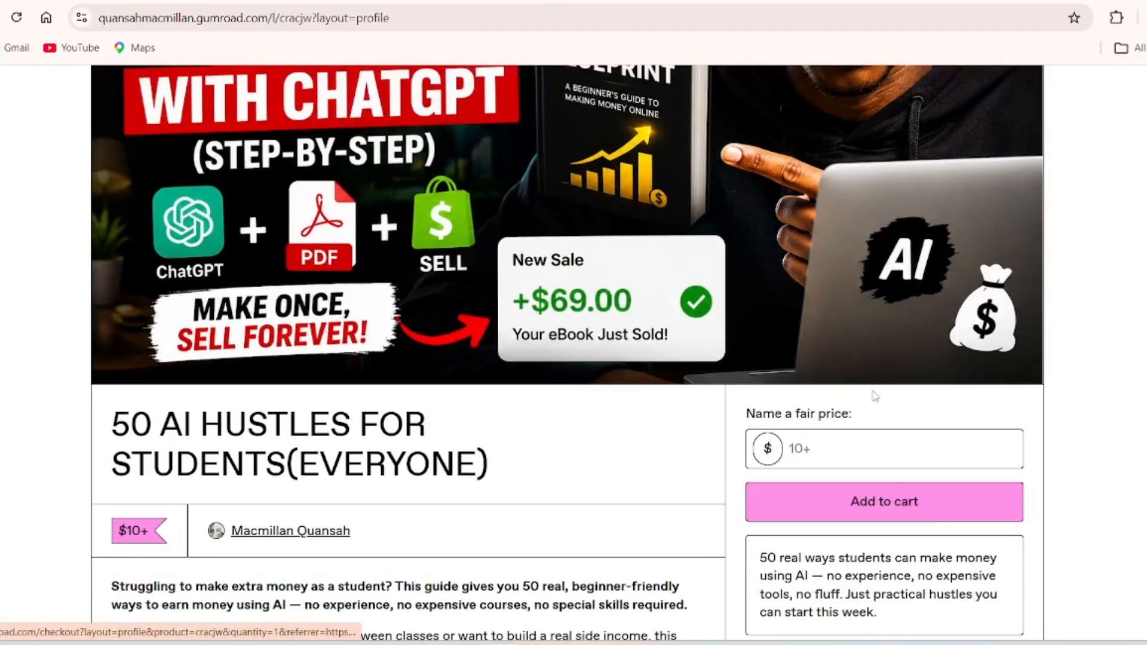
scroll(874, 396, up, 8)
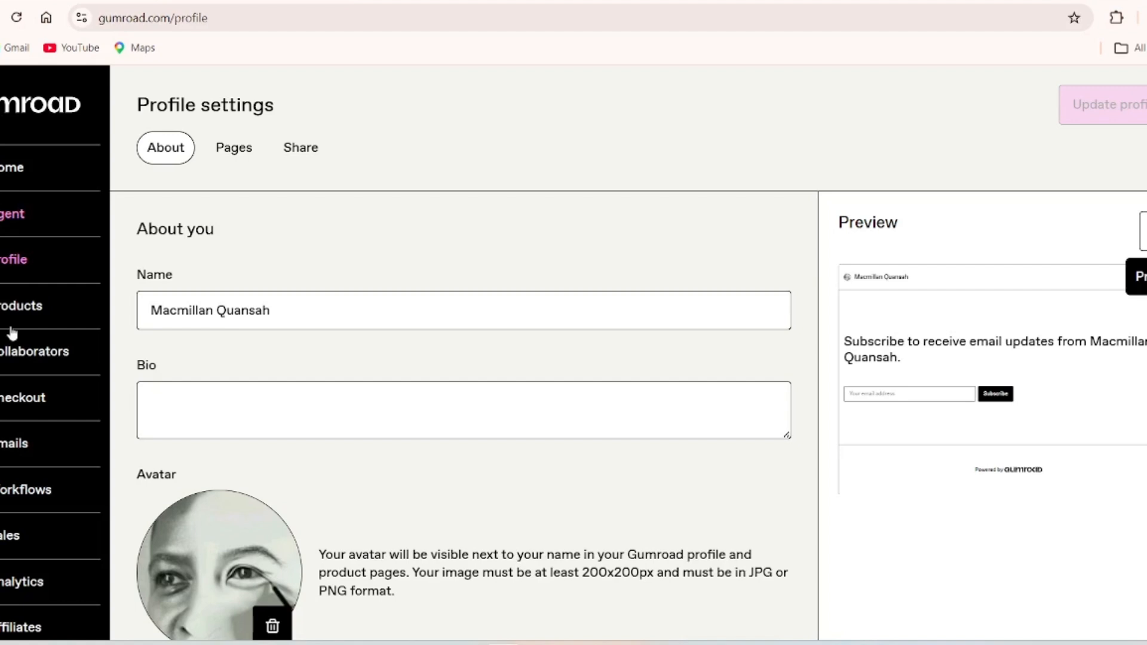
- Return to the profile settings and open the Payouts page to check the payout status
scroll(11, 331, down, 2)
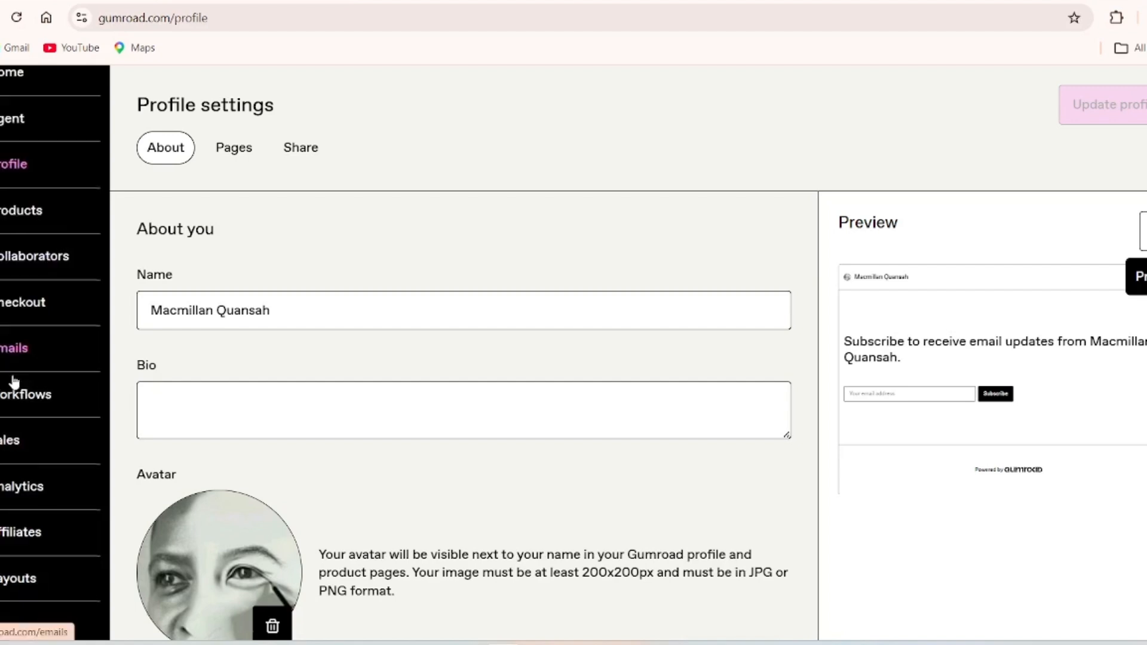
click(25, 578)
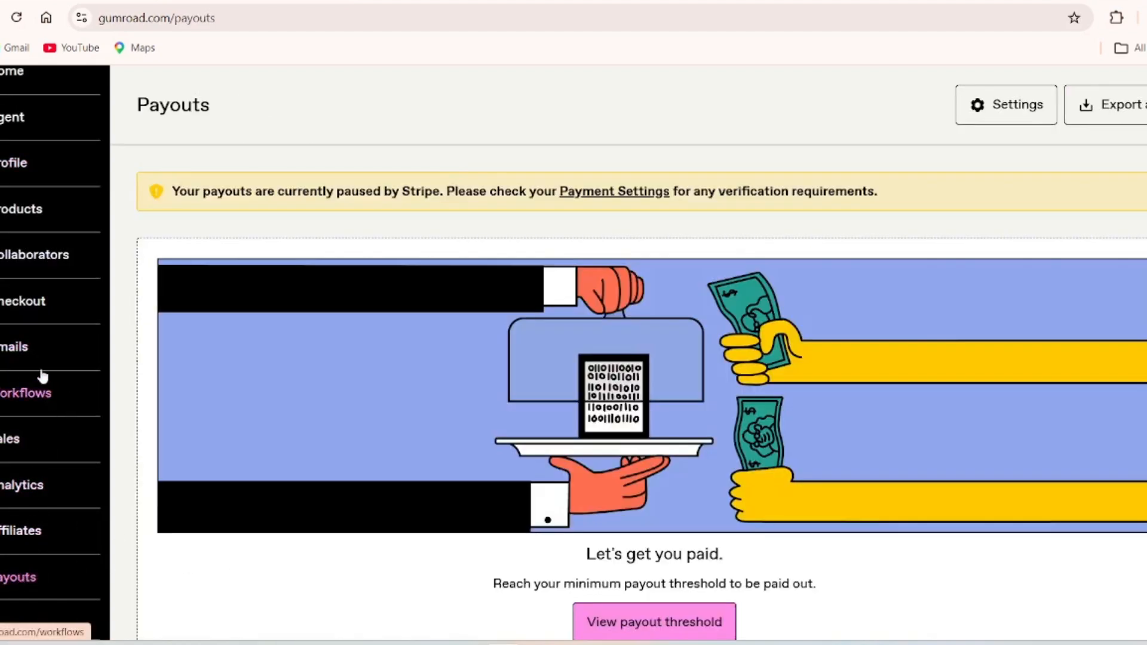
scroll(41, 375, up, 2)
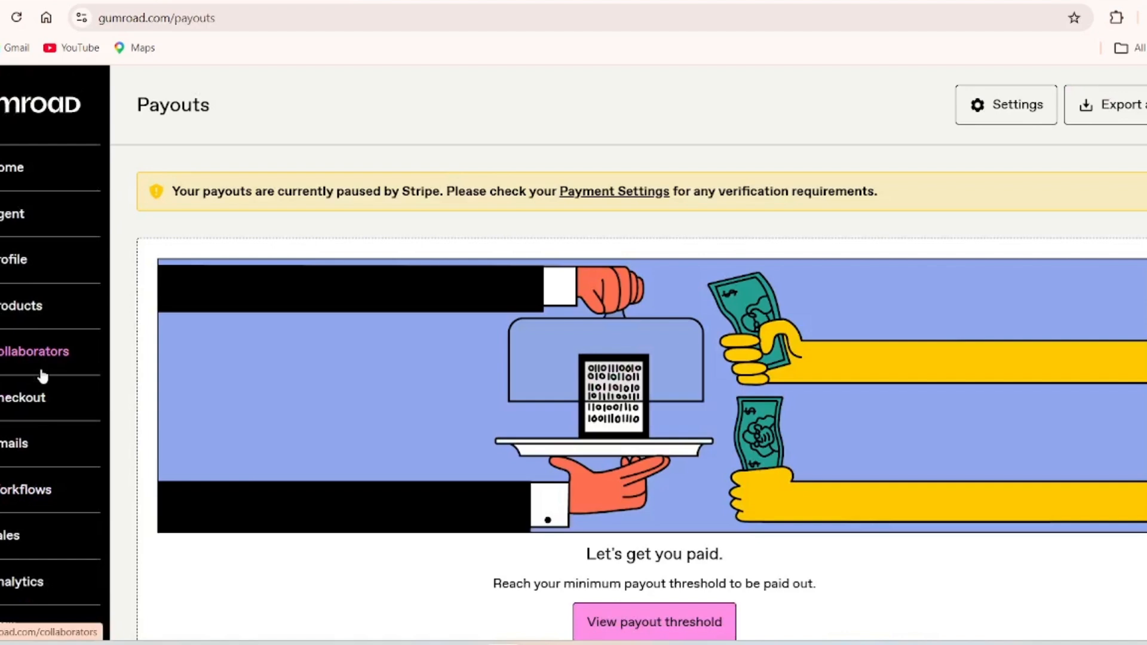
- Open the dashboard home page and examine its getting-started checklist, best-selling section and activity overview
click(41, 174)
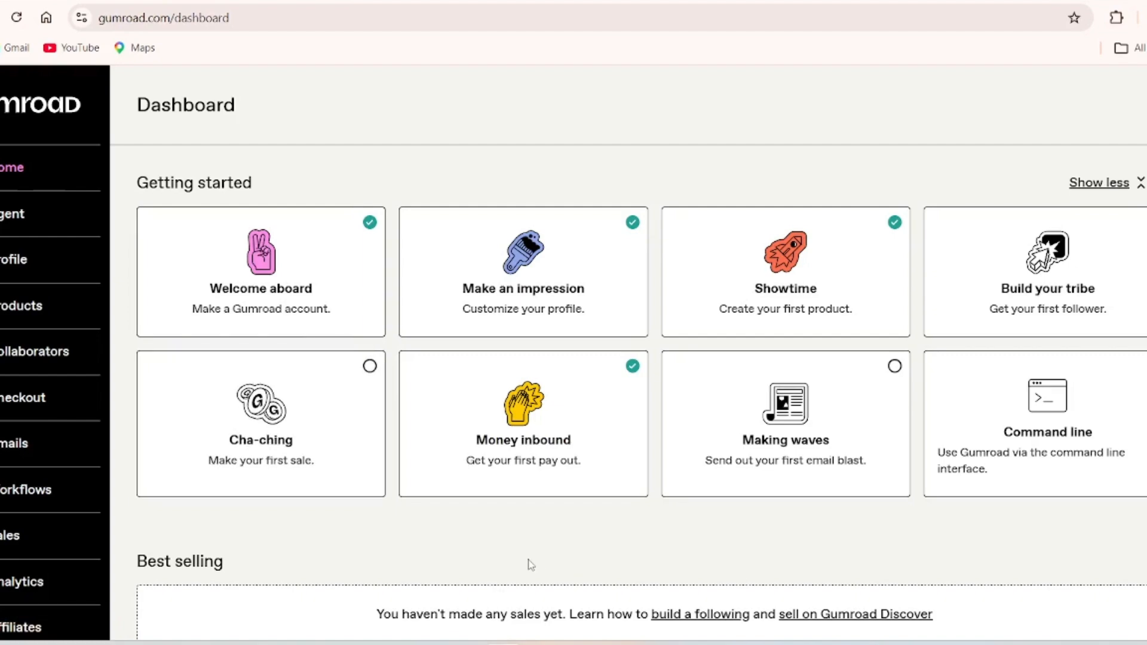
scroll(592, 579, down, 5)
scroll(592, 580, up, 2)
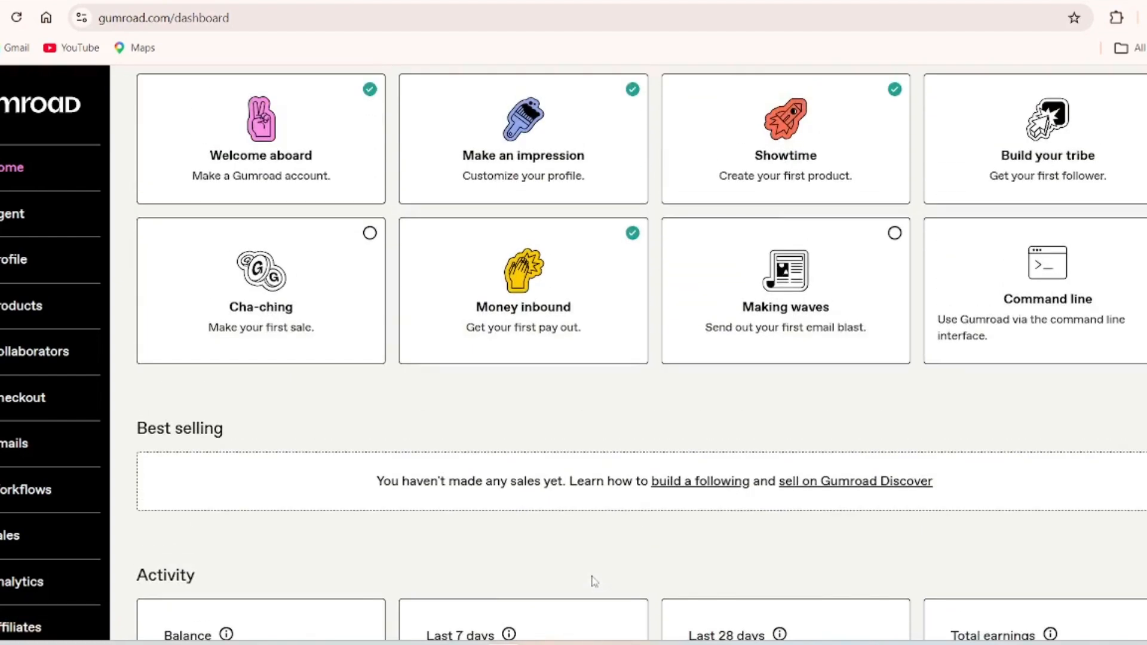
scroll(592, 579, down, 2)
scroll(592, 580, up, 5)
scroll(592, 581, down, 1)
scroll(592, 581, up, 1)
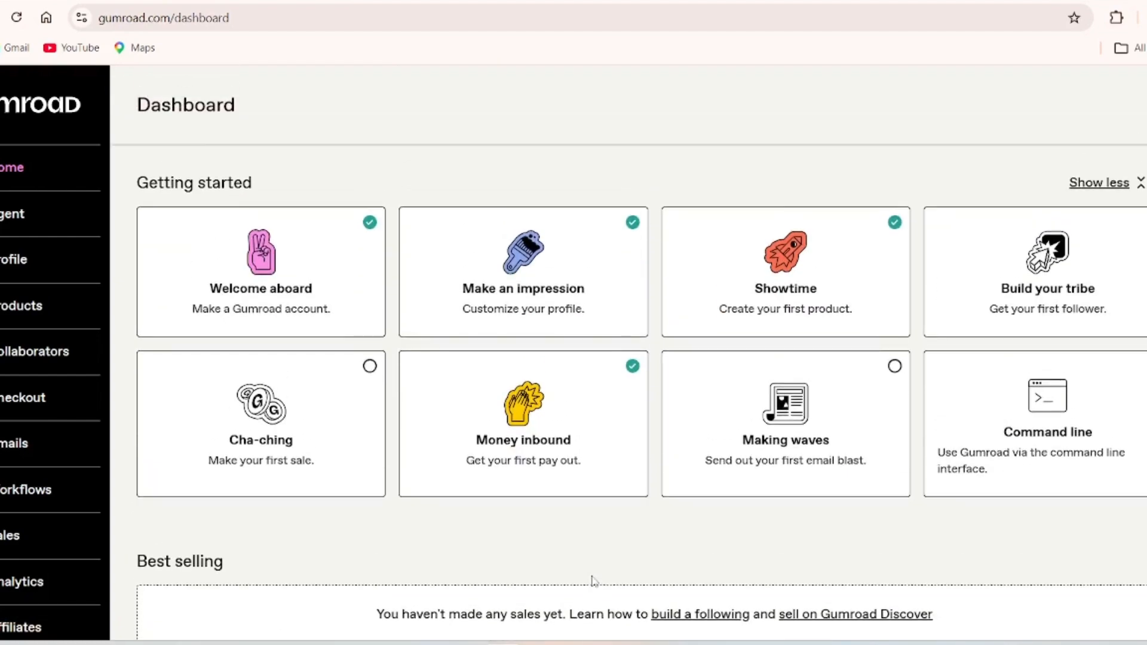
scroll(593, 581, down, 1)
scroll(592, 576, up, 1)
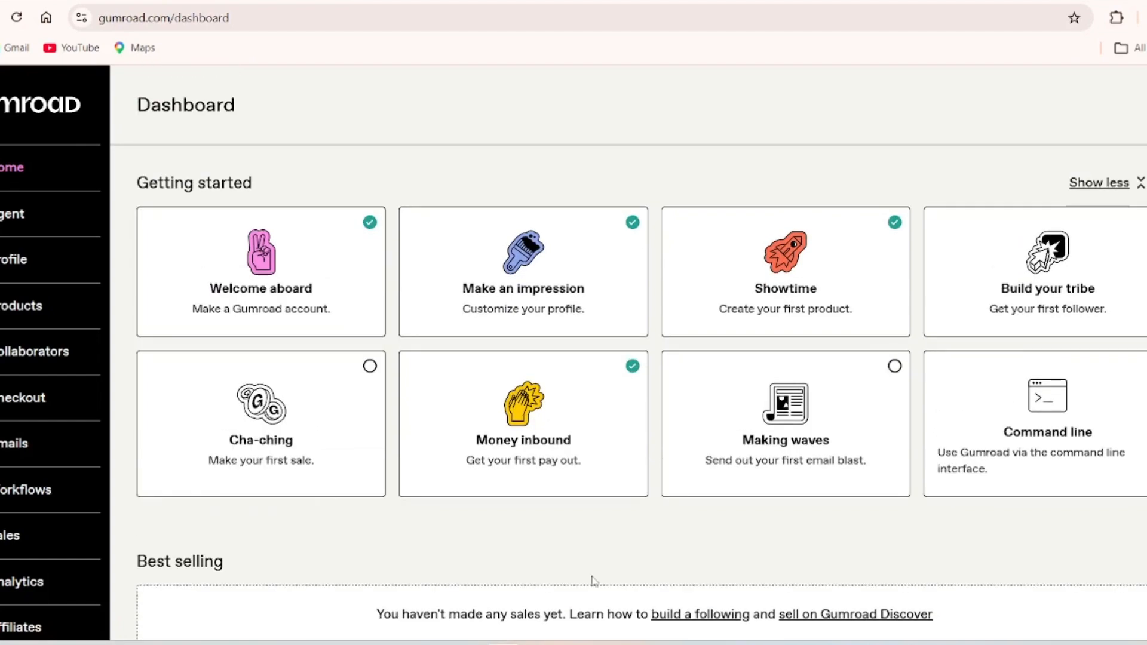